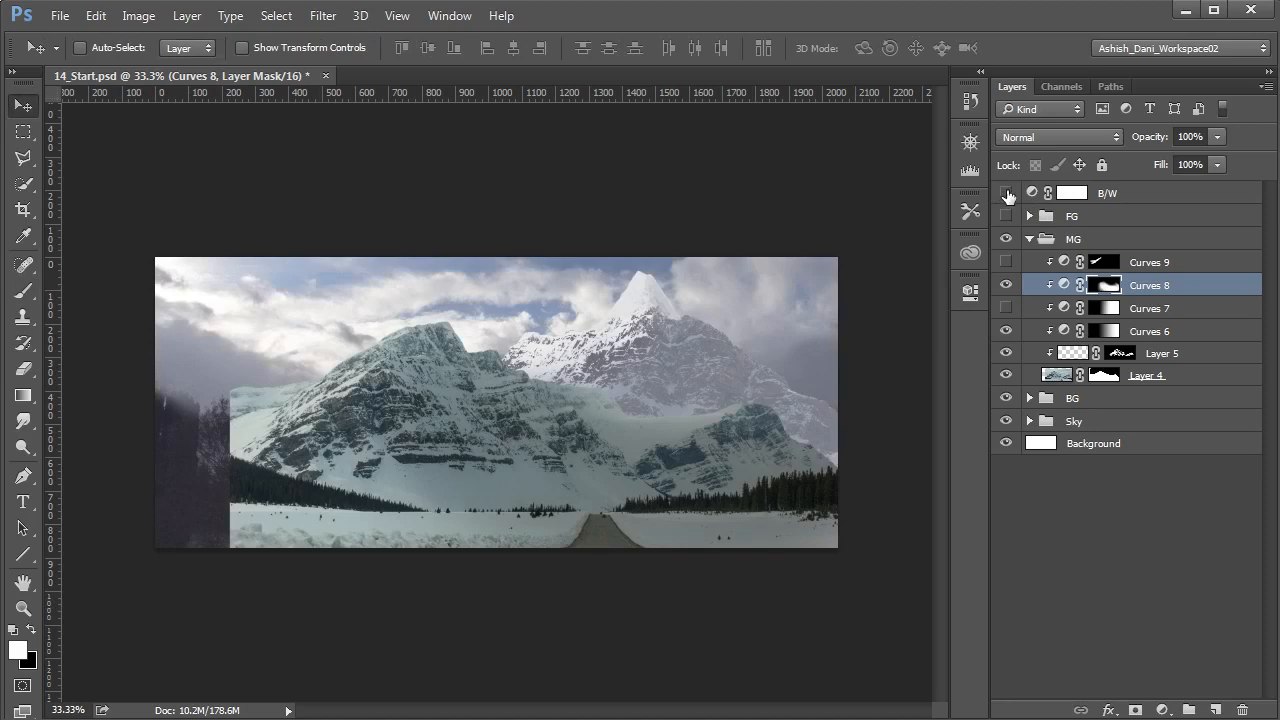
# - Hide Layer 5 and Curves 8 and 6 in the MG group, and clip a Hue/Saturation adjustment to Layer 4
pyautogui.click(1038, 523)
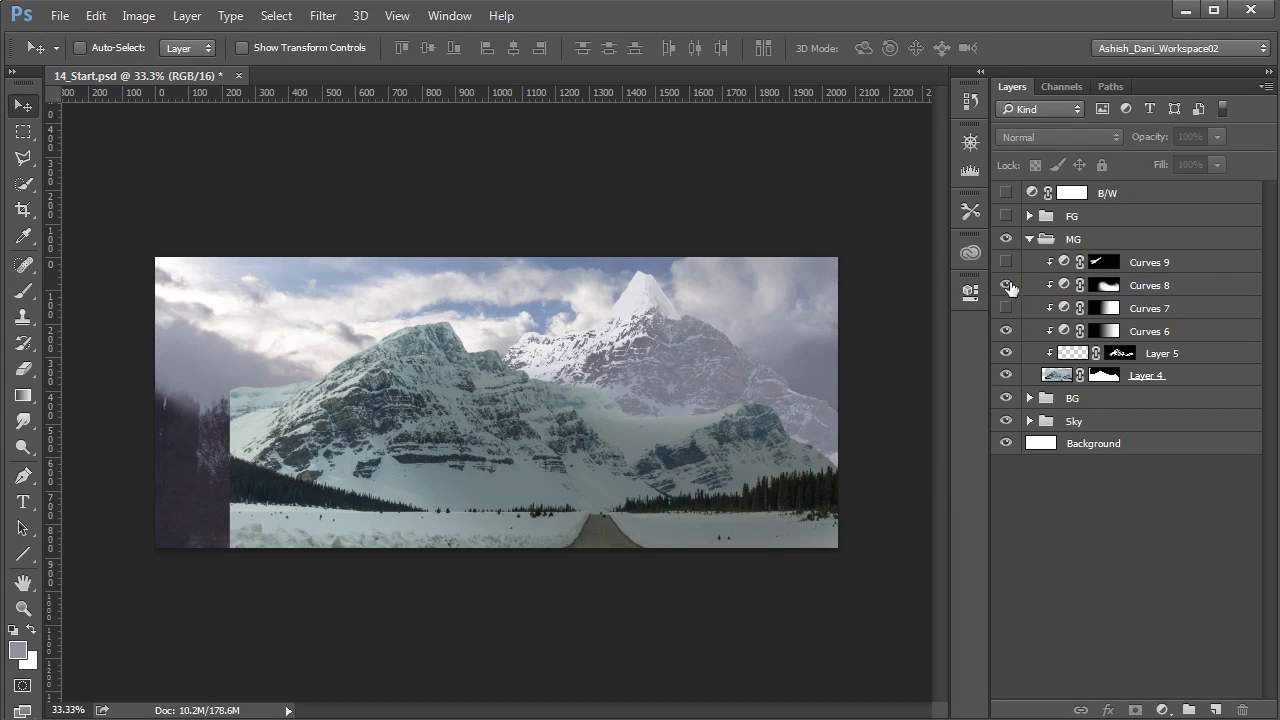
pyautogui.moveTo(1006, 288); pyautogui.dragTo(1006, 360)
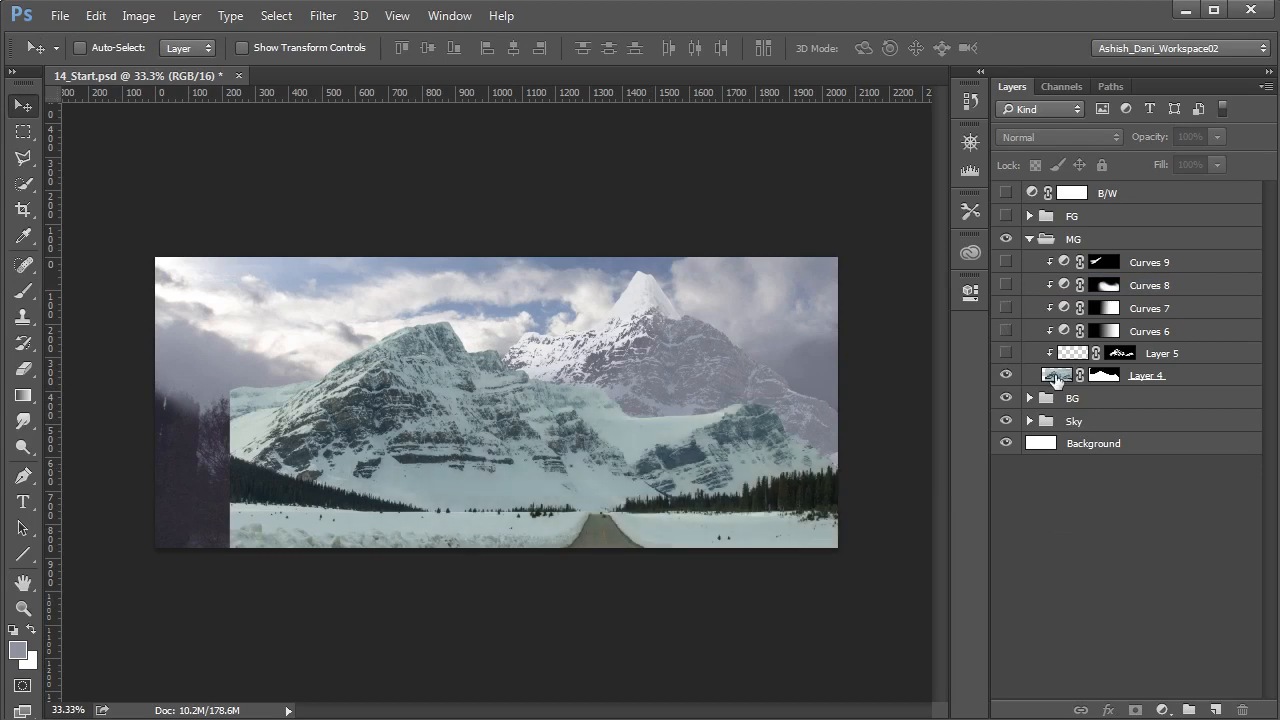
pyautogui.click(1058, 378)
pyautogui.click(1162, 710)
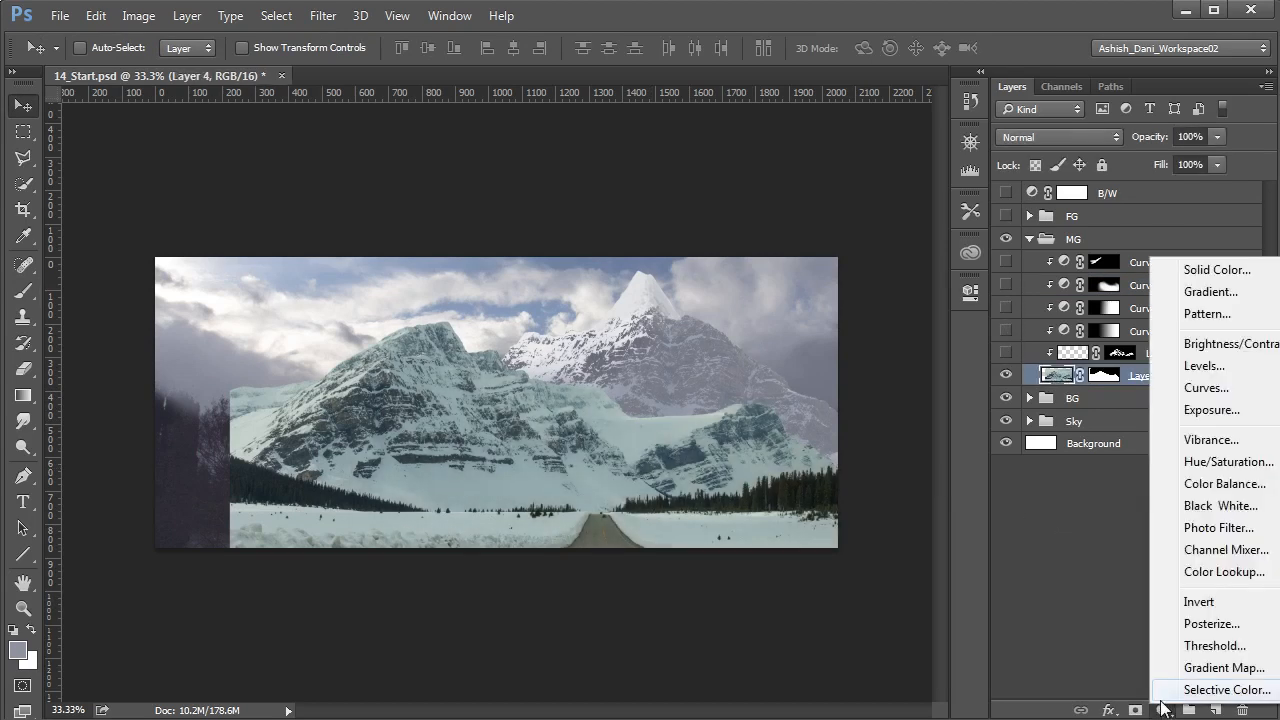
pyautogui.click(1220, 462)
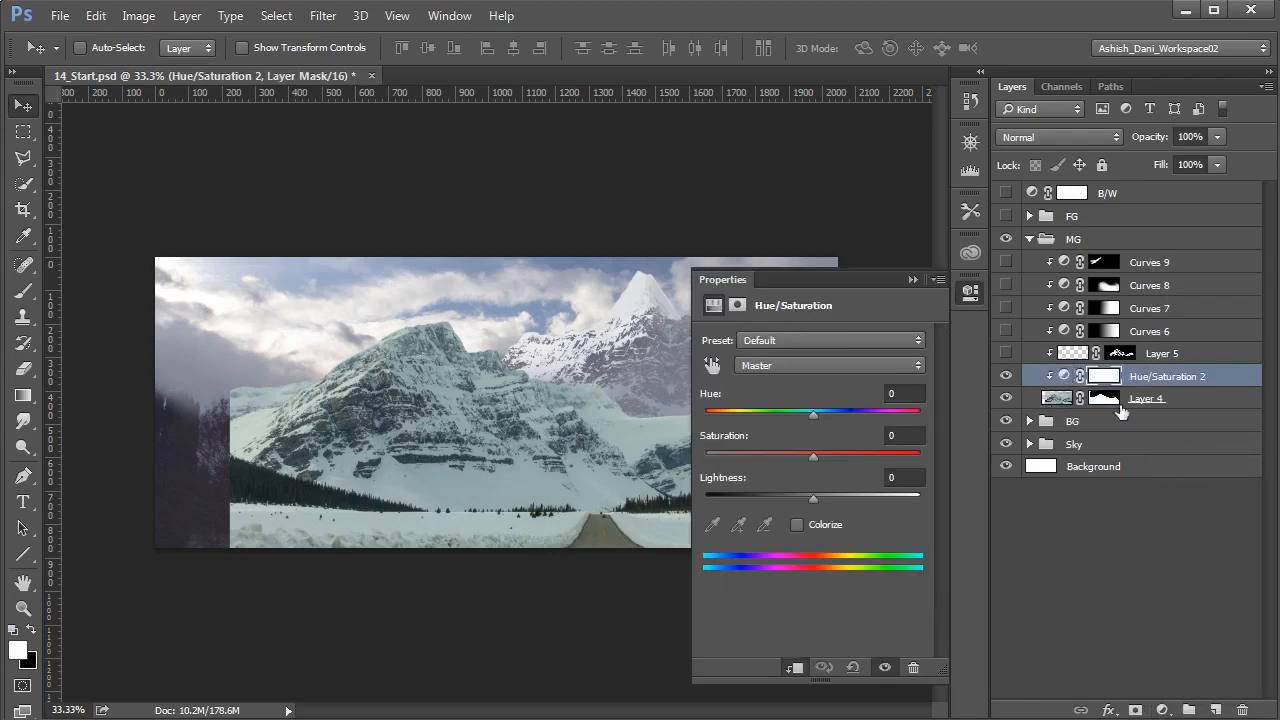
pyautogui.click(1066, 378)
# - Shift the cyan hue of the middle-ground mountain towards blue and set the Master hue to +7
pyautogui.click(792, 362)
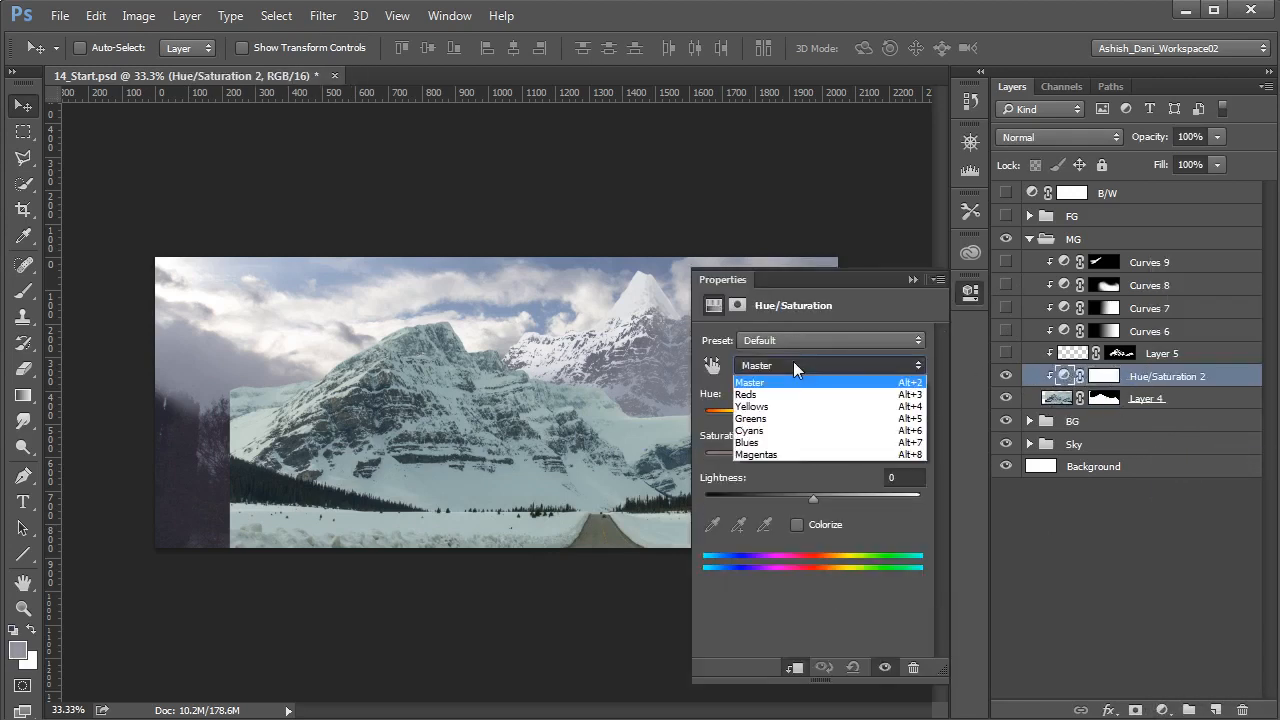
pyautogui.click(783, 431)
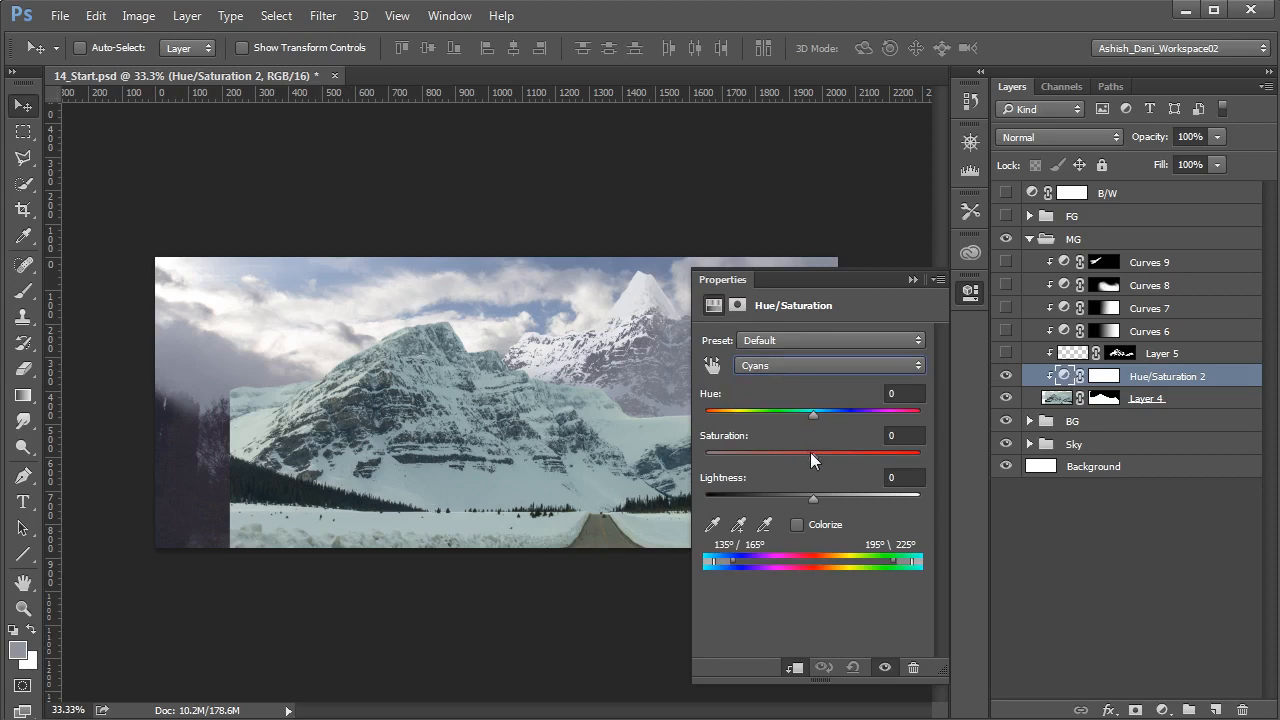
pyautogui.moveTo(818, 414); pyautogui.dragTo(835, 413)
pyautogui.click(810, 366)
pyautogui.click(800, 379)
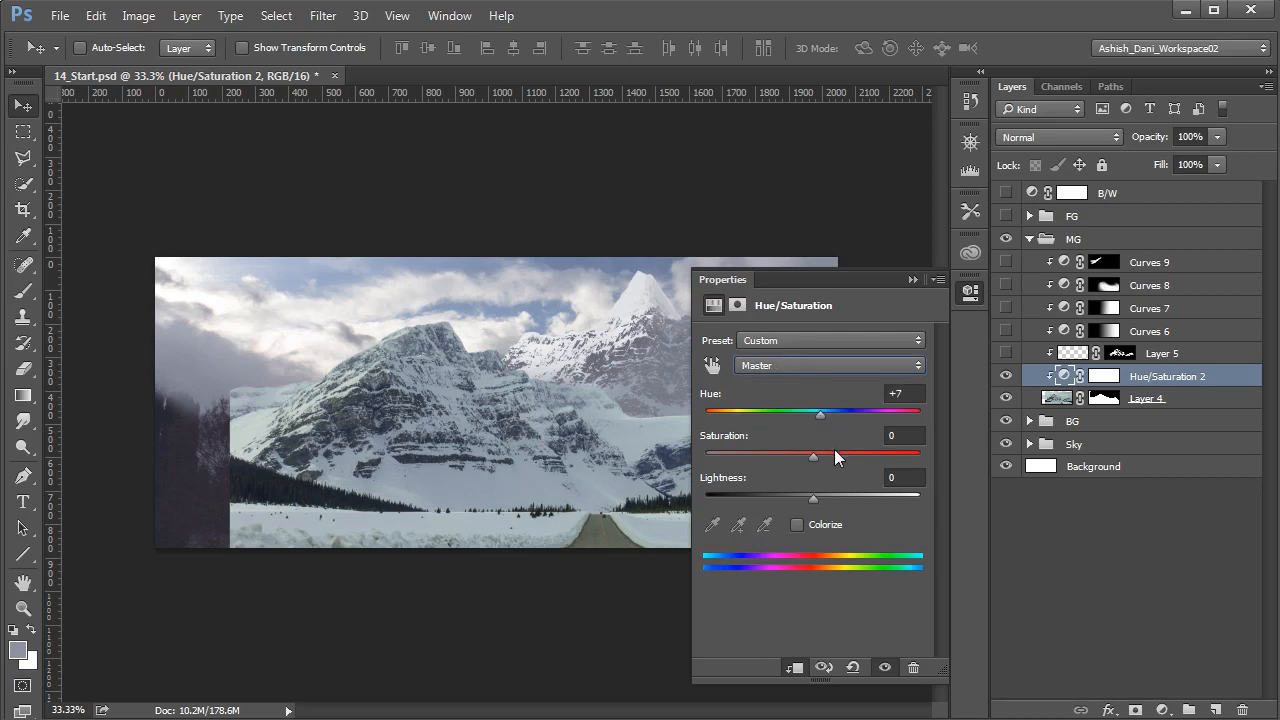
pyautogui.click(912, 279)
# - Show Layer 5 and brush soft grey haze over the middle-ground mountain slopes, mainly the lower ridge beside the distant peak
pyautogui.click(1067, 365)
pyautogui.click(1006, 353)
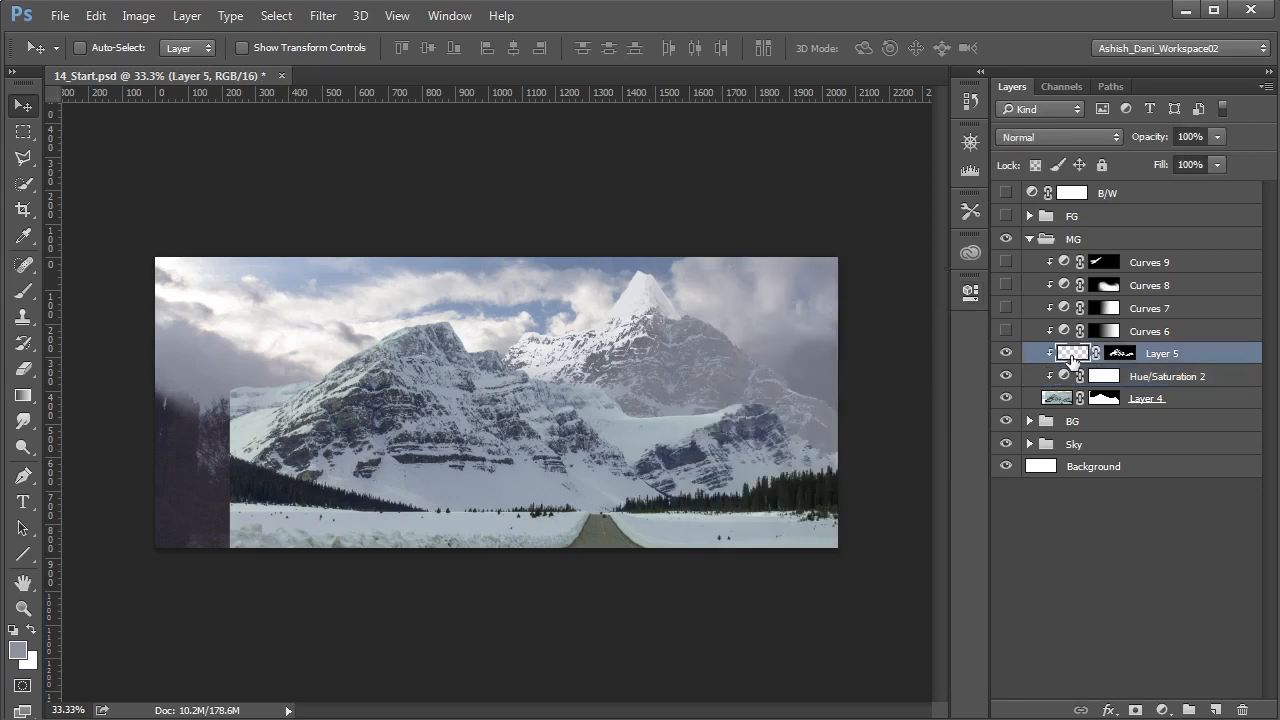
pyautogui.press('b')
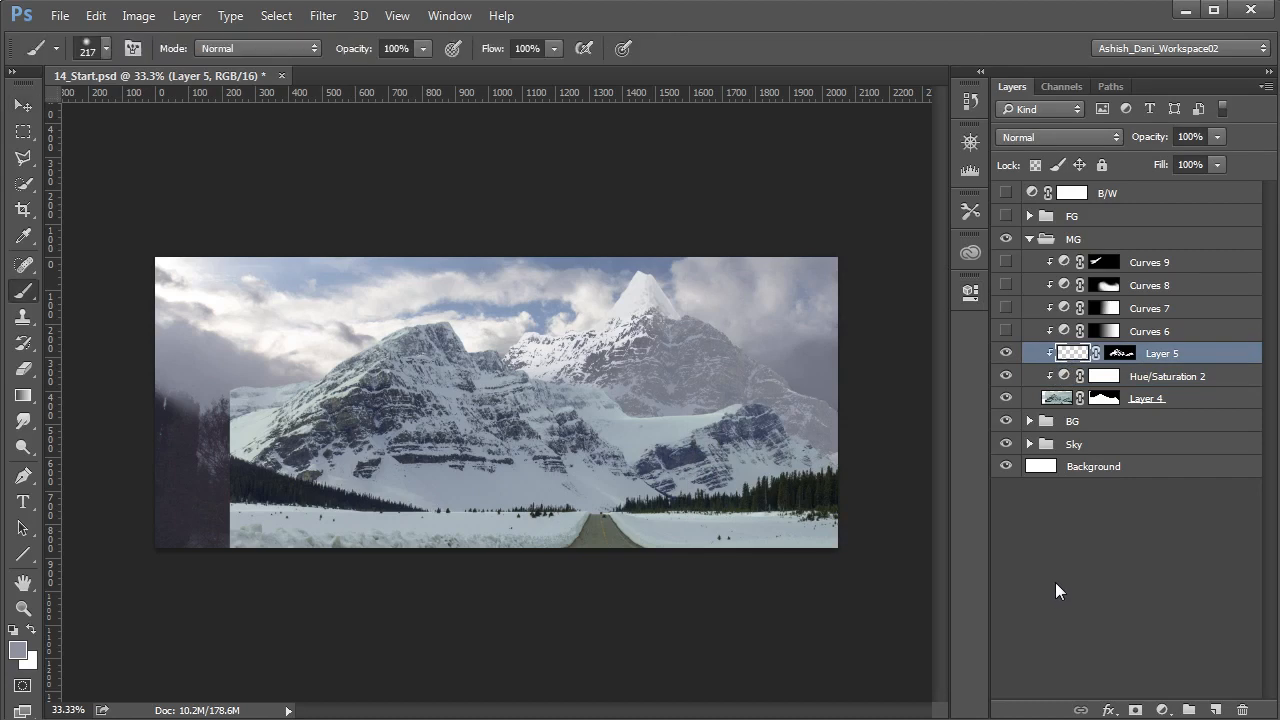
pyautogui.keyDown('alt'); pyautogui.click(247, 370); pyautogui.keyUp('alt')
pyautogui.moveTo(321, 388); pyautogui.dragTo(358, 414)
pyautogui.moveTo(575, 437)
pyautogui.mouseDown()
pyautogui.moveTo(649, 493)
pyautogui.moveTo(564, 401)
pyautogui.moveTo(605, 462)
pyautogui.moveTo(693, 449)
pyautogui.moveTo(654, 448)
pyautogui.moveTo(675, 422)
pyautogui.moveTo(774, 420)
pyautogui.moveTo(805, 436)
pyautogui.moveTo(743, 388)
pyautogui.moveTo(767, 381)
pyautogui.moveTo(857, 400)
pyautogui.mouseUp()
pyautogui.keyDown('alt'); pyautogui.click(809, 370); pyautogui.keyUp('alt')
pyautogui.moveTo(771, 440)
pyautogui.mouseDown()
pyautogui.moveTo(796, 420)
pyautogui.moveTo(668, 445)
pyautogui.moveTo(690, 420)
pyautogui.moveTo(549, 364)
pyautogui.moveTo(586, 423)
pyautogui.moveTo(750, 465)
pyautogui.moveTo(754, 403)
pyautogui.moveTo(712, 459)
pyautogui.mouseUp()
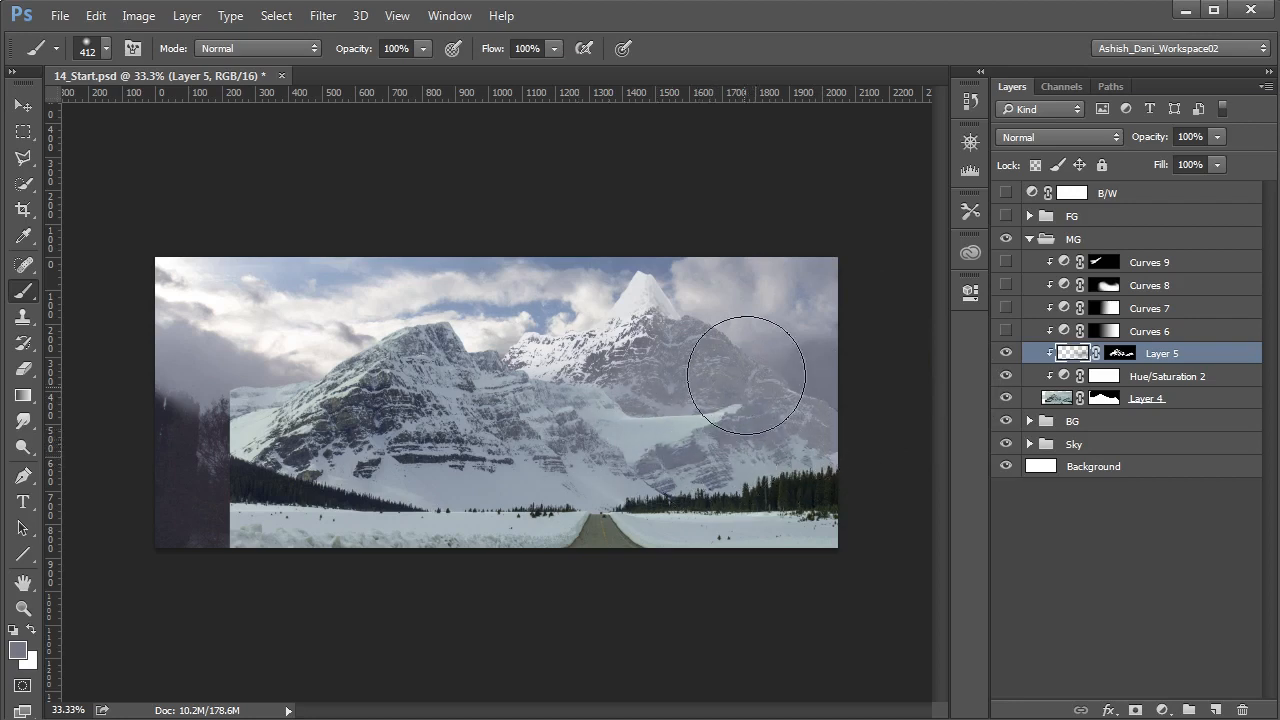
pyautogui.moveTo(784, 418); pyautogui.dragTo(728, 423)
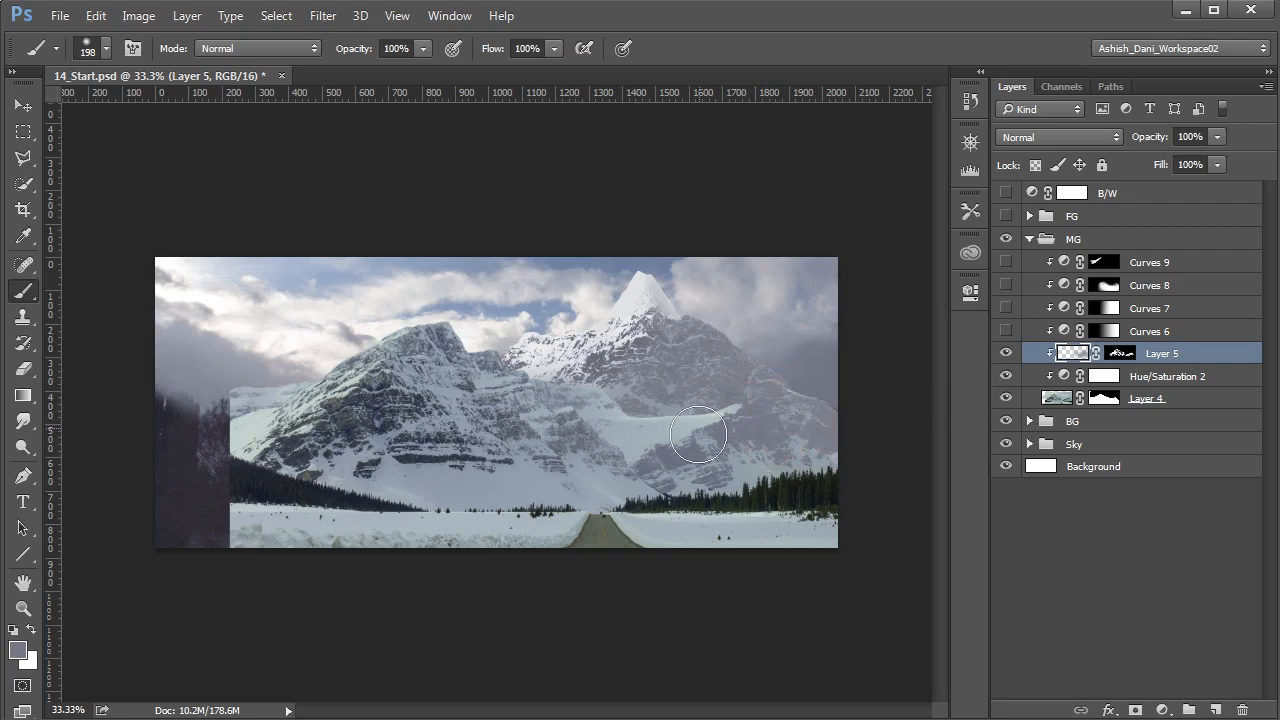
pyautogui.keyDown('alt'); pyautogui.click(774, 347); pyautogui.keyUp('alt')
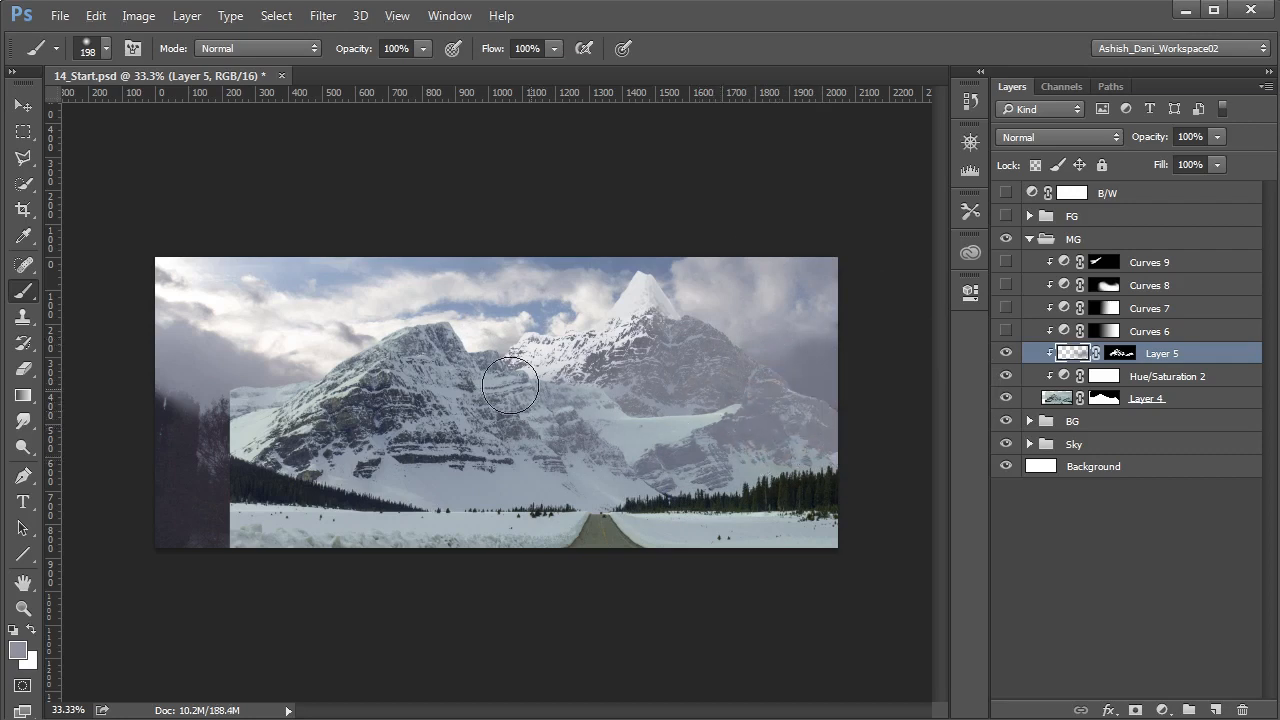
# - Lower Layer 5's opacity to 75% and turn Curves 6 and Curves 8 back on
pyautogui.click(1220, 136)
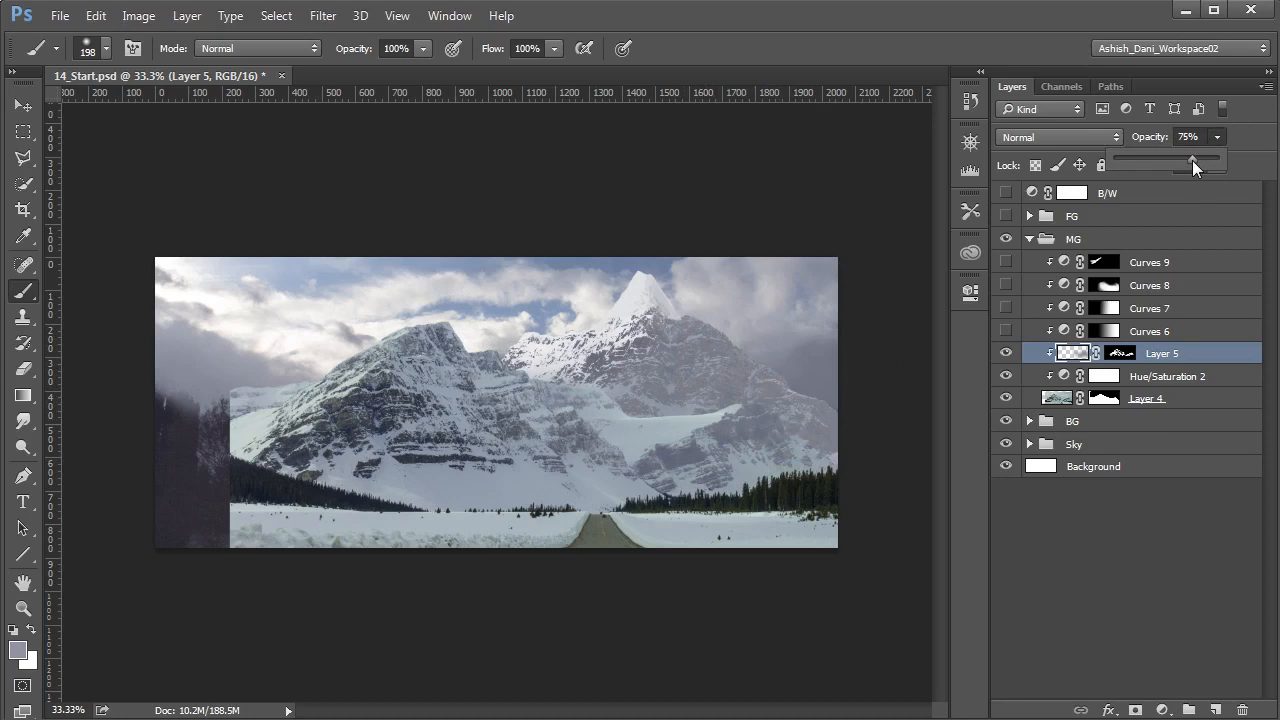
pyautogui.click(1006, 194)
pyautogui.click(1006, 194)
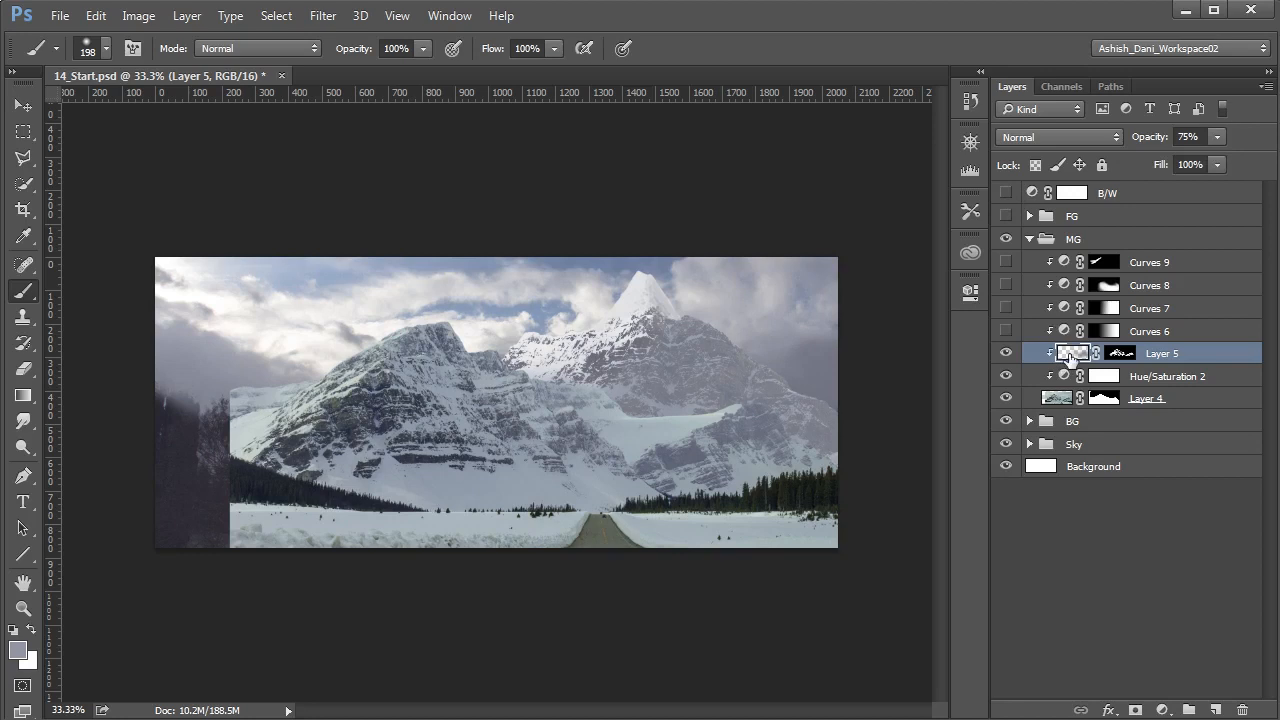
pyautogui.click(1006, 331)
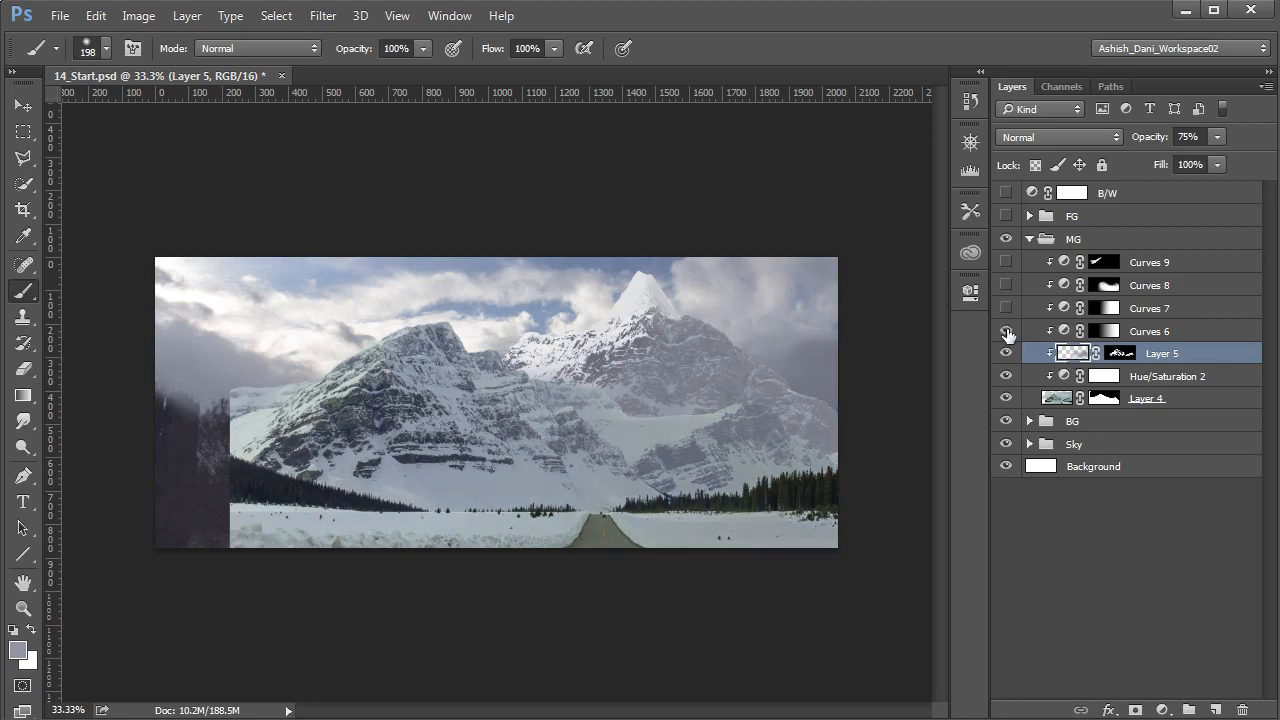
pyautogui.click(1006, 285)
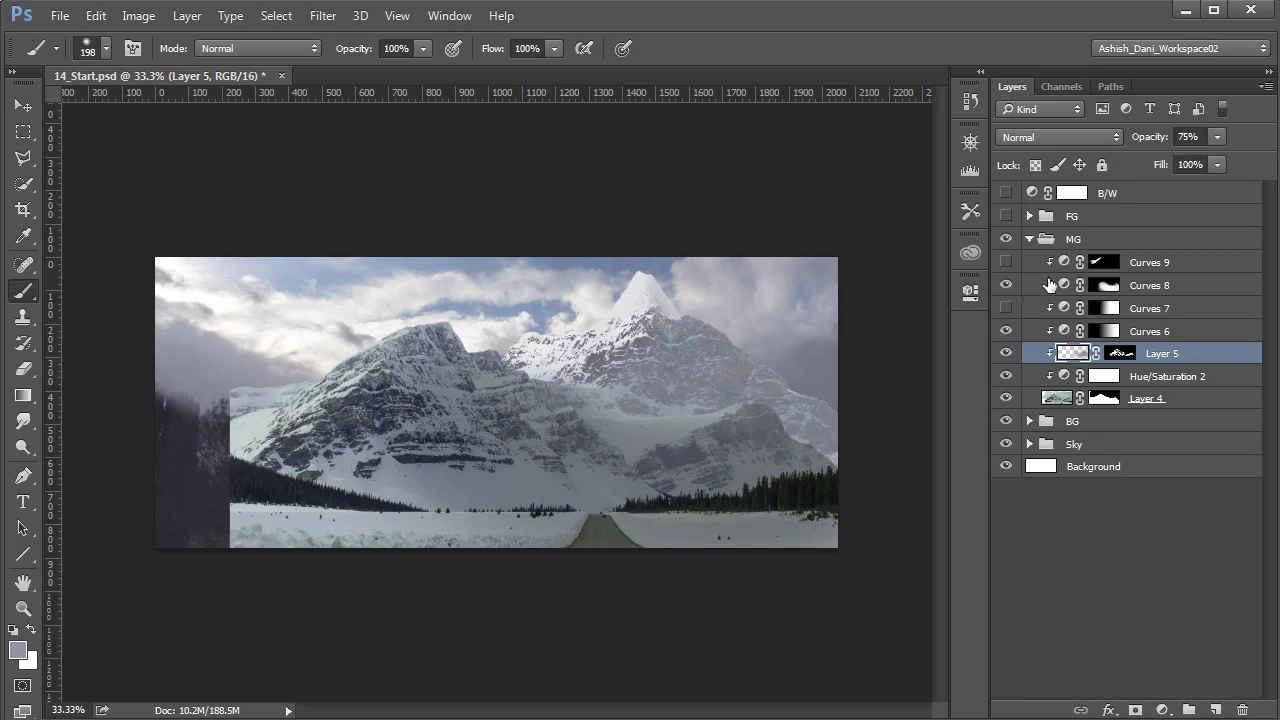
# - Add a Color Balance adjustment at the top of the MG group, clipped to the layers below
pyautogui.click(1063, 266)
pyautogui.click(1162, 709)
pyautogui.click(1213, 487)
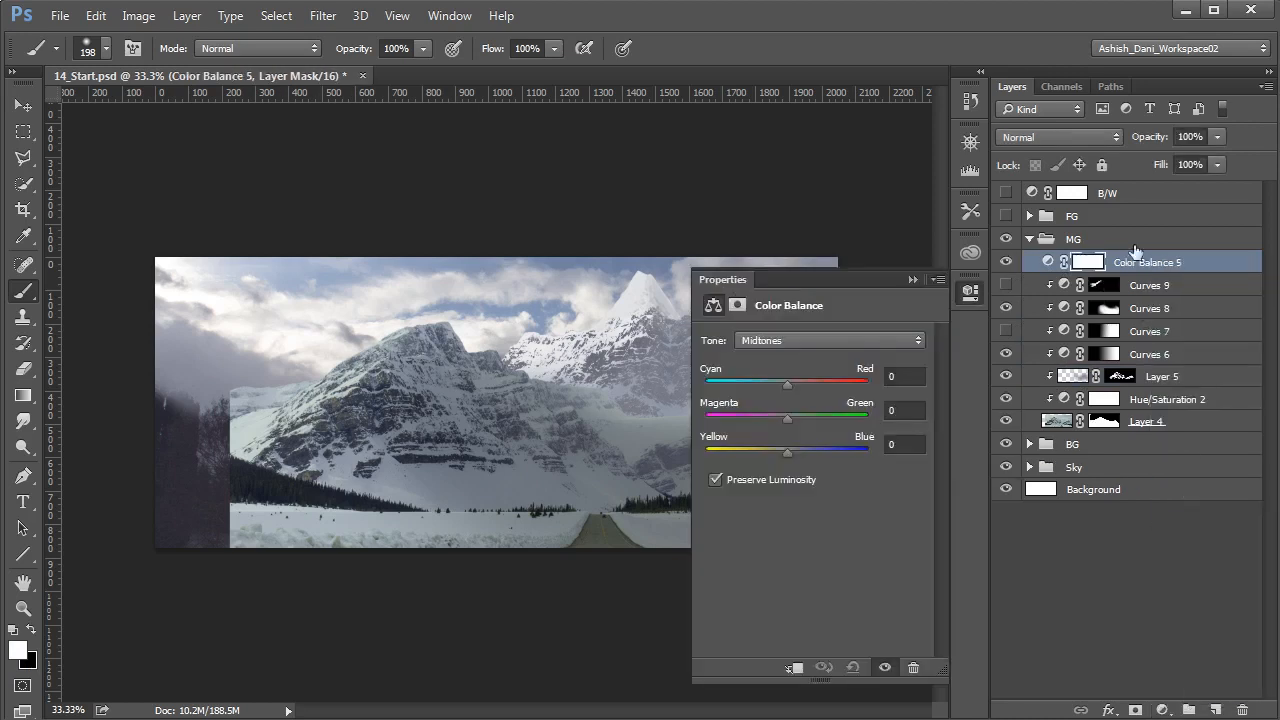
pyautogui.click(1066, 263)
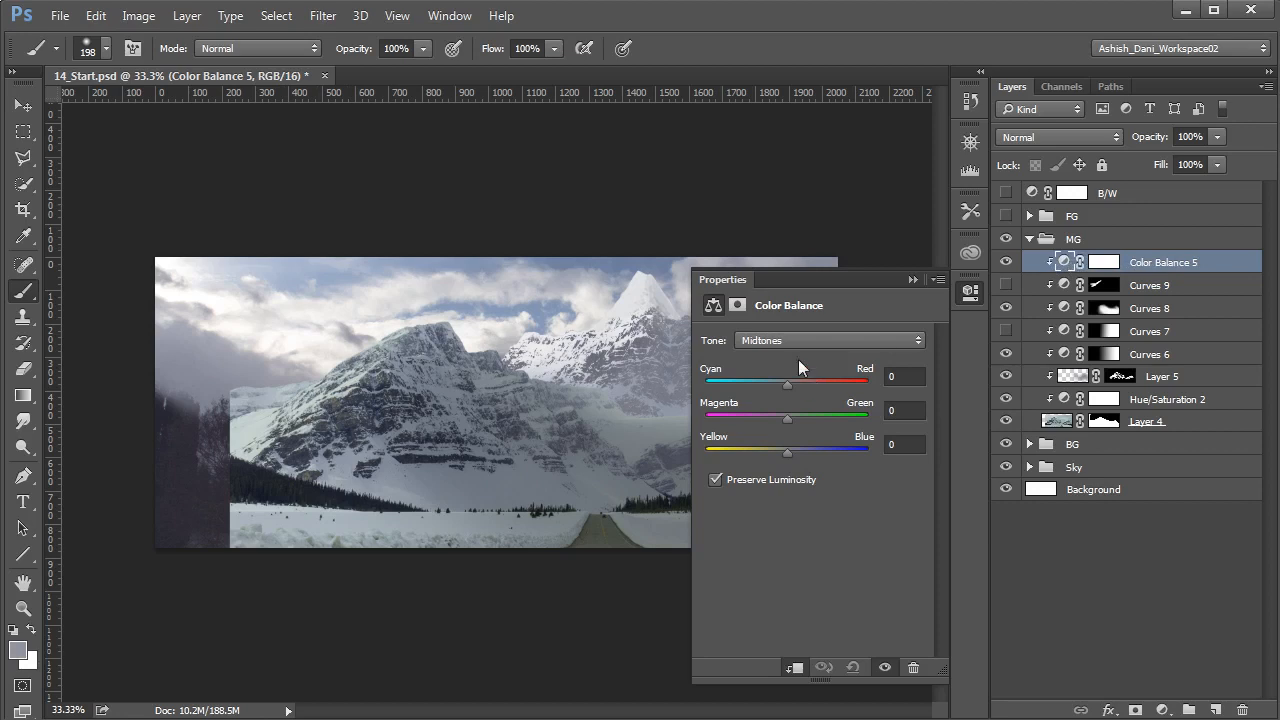
# - Shift the Color Balance midtones slightly towards cyan with blue at +7, and nudge the highlights towards blue
pyautogui.moveTo(785, 383); pyautogui.dragTo(785, 385)
pyautogui.click(784, 386)
pyautogui.moveTo(788, 453); pyautogui.dragTo(791, 453)
pyautogui.click(811, 340)
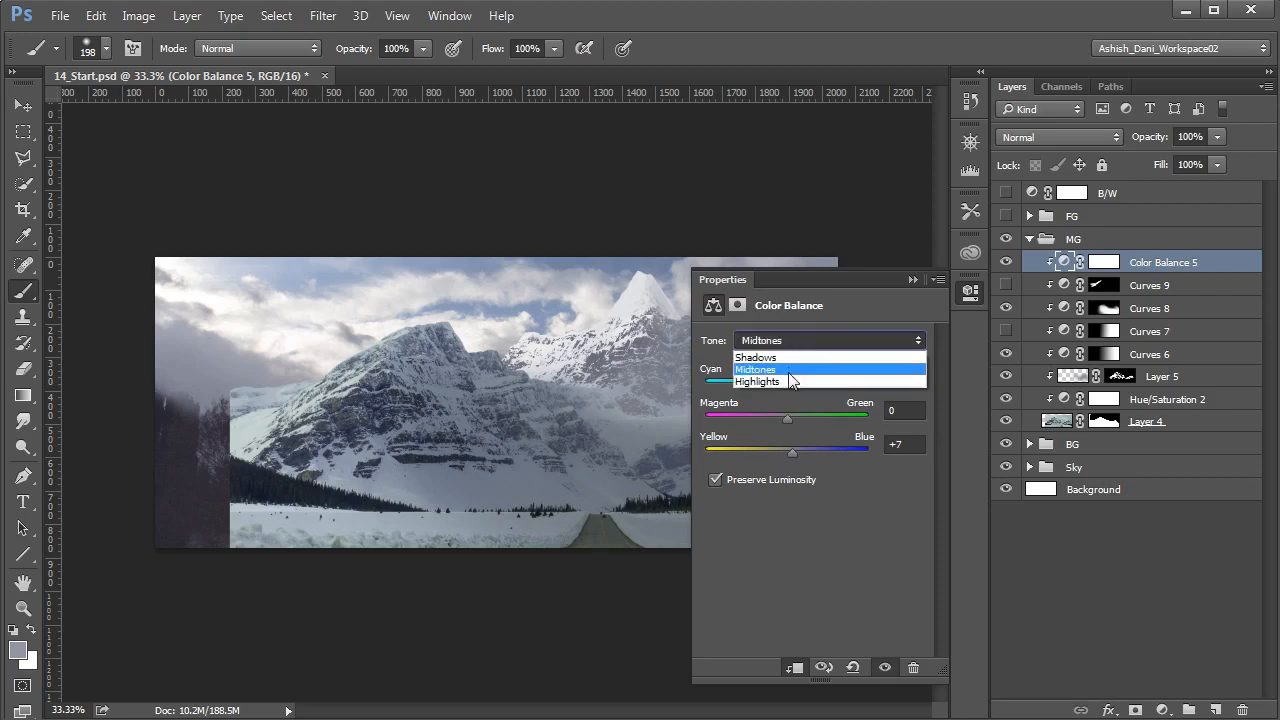
pyautogui.click(789, 381)
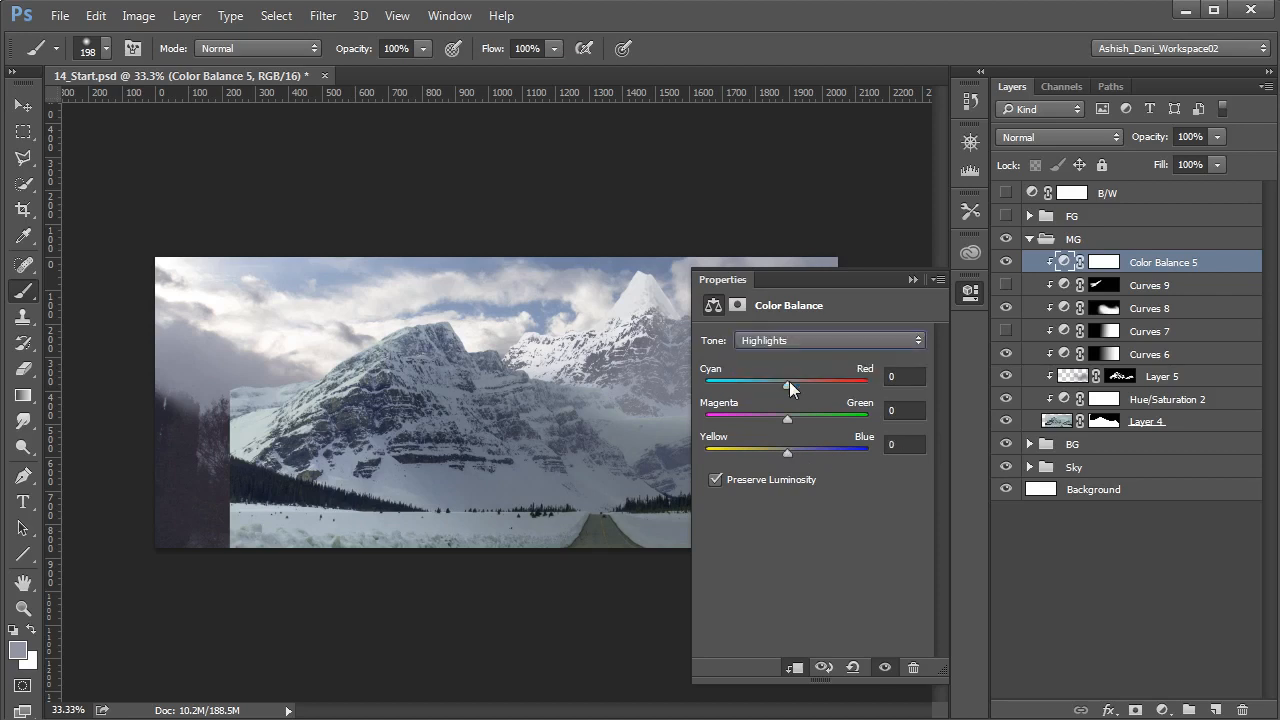
pyautogui.moveTo(786, 453); pyautogui.dragTo(788, 453)
pyautogui.click(910, 280)
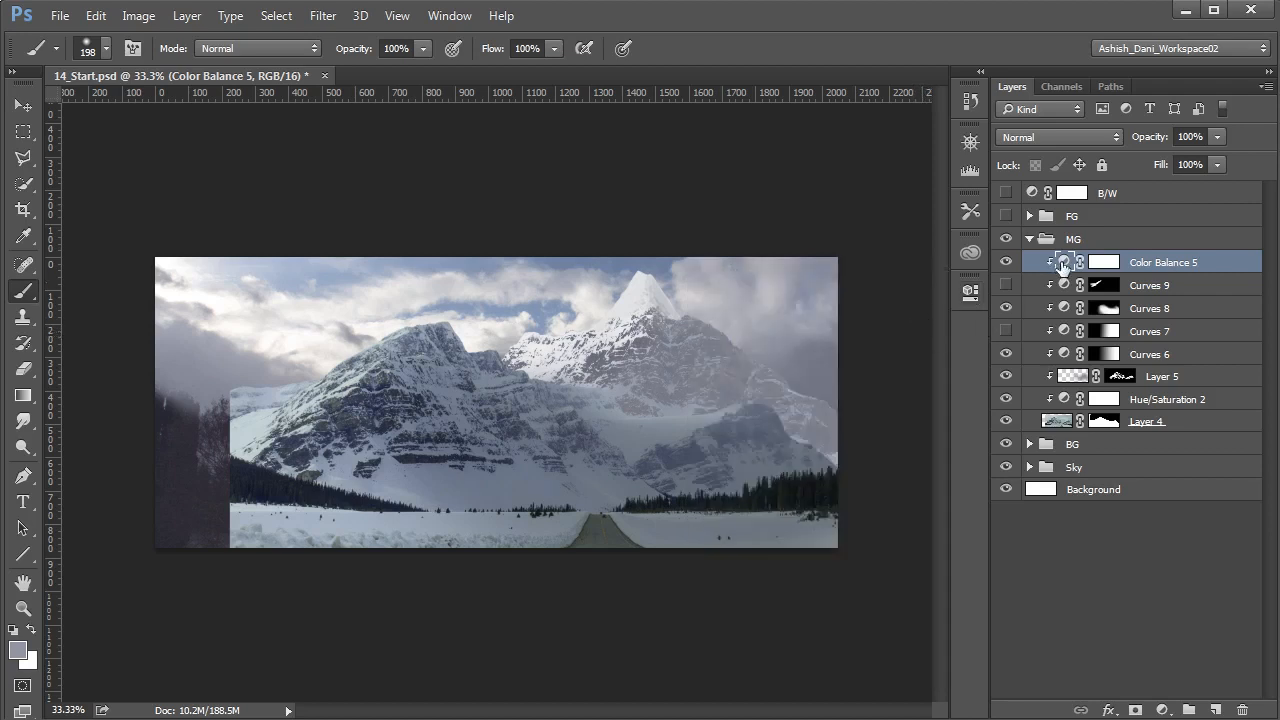
# - Show the FG group and check the composite's tonal values with the B/W layer on and off
pyautogui.click(1006, 218)
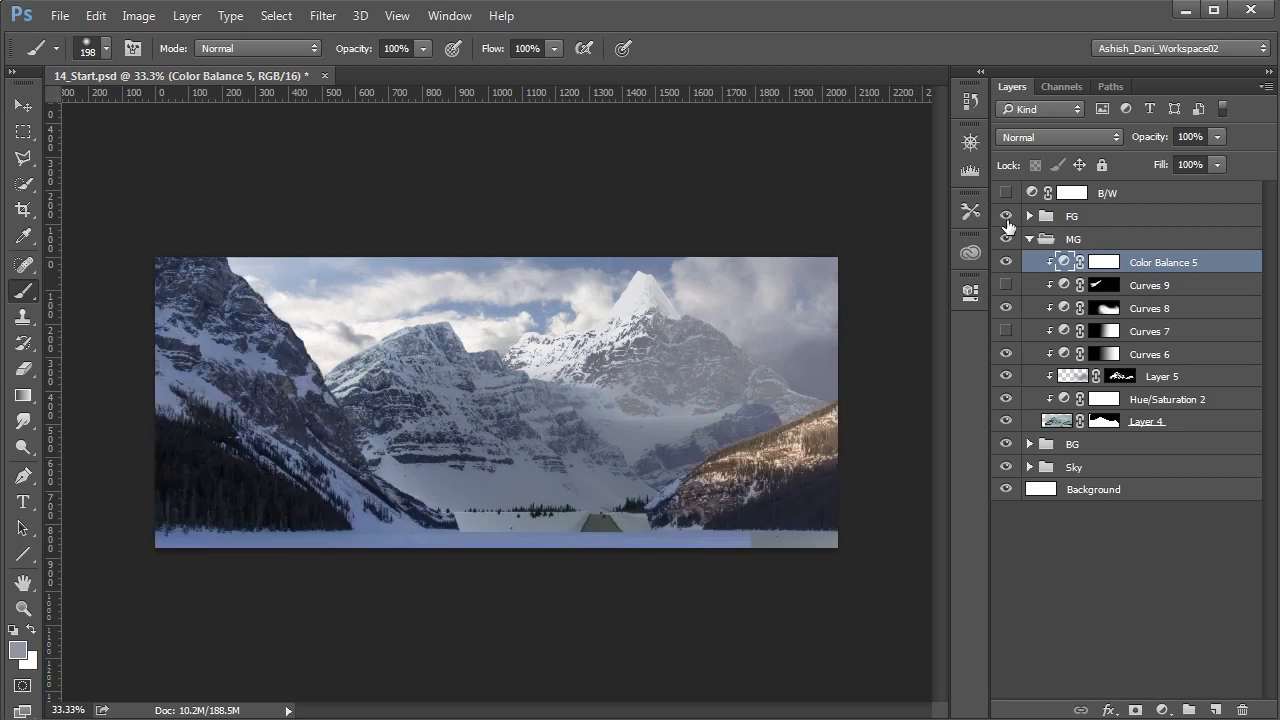
pyautogui.click(1088, 562)
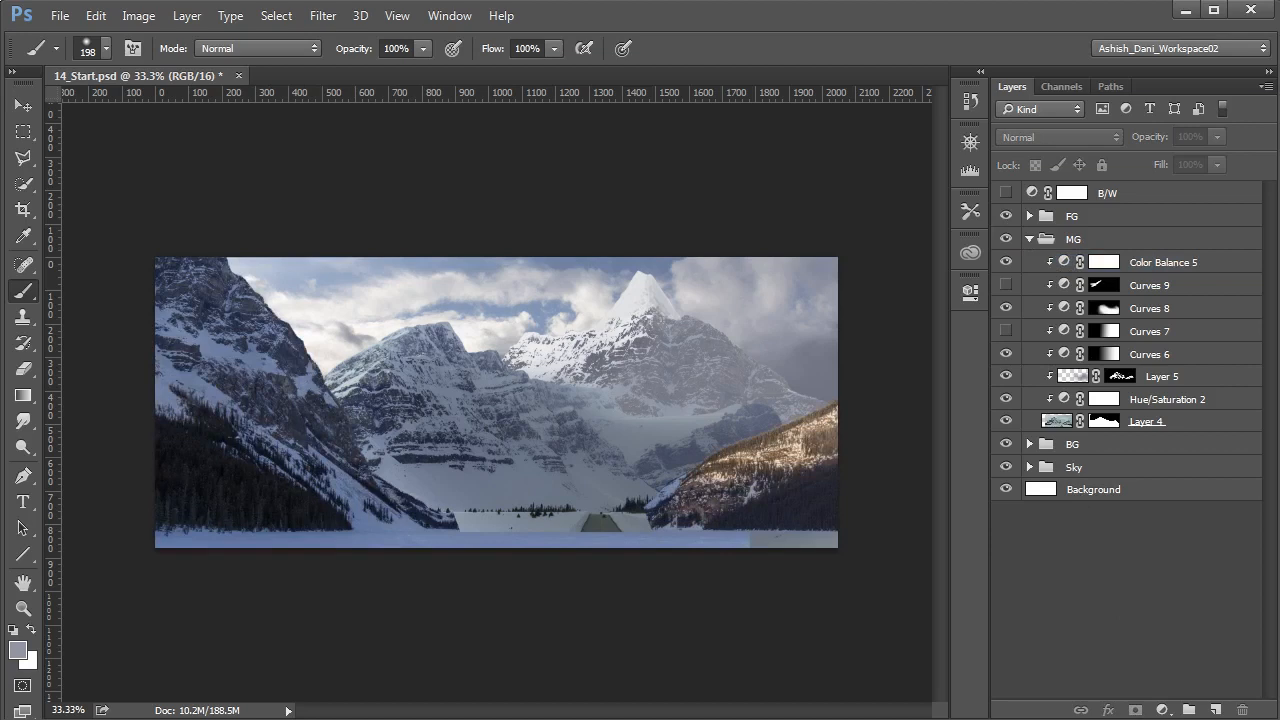
pyautogui.click(1006, 193)
pyautogui.click(1006, 194)
pyautogui.click(1006, 193)
# - Duplicate Layer 4 and move the original above the Color Balance layer at the top of the MG group
pyautogui.click(1062, 424)
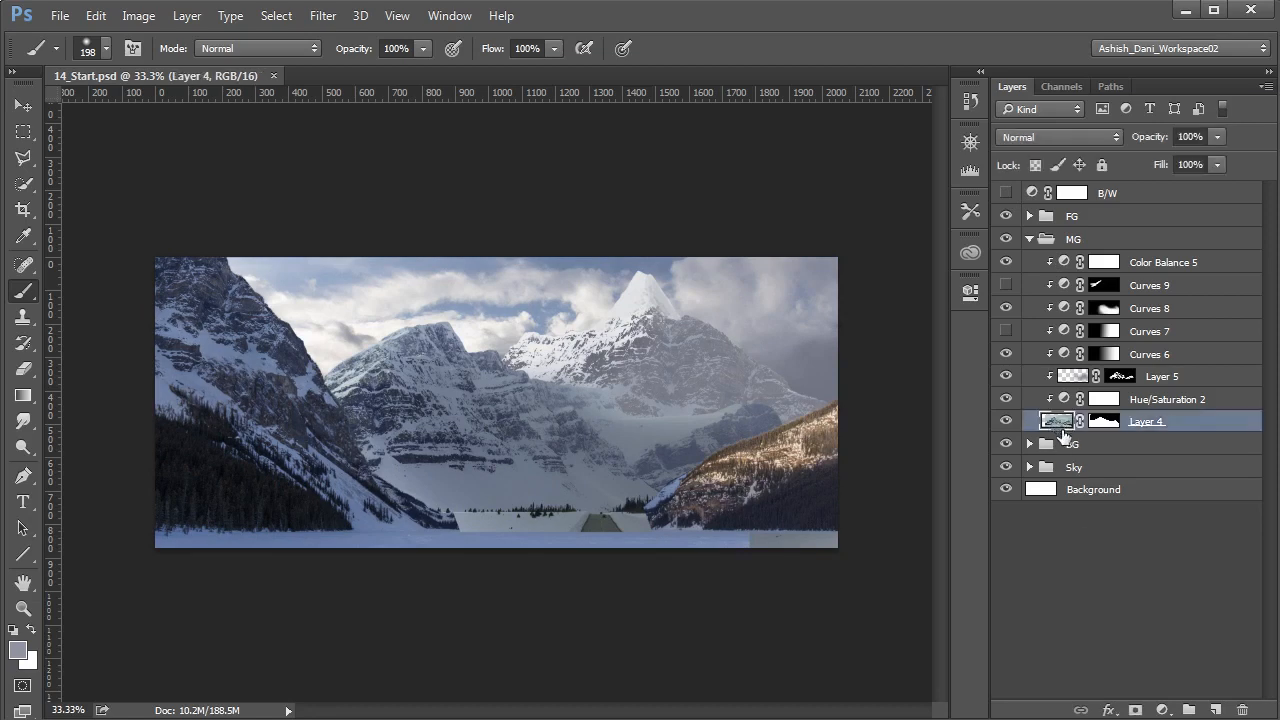
pyautogui.hotkey('ctrl', 'j')
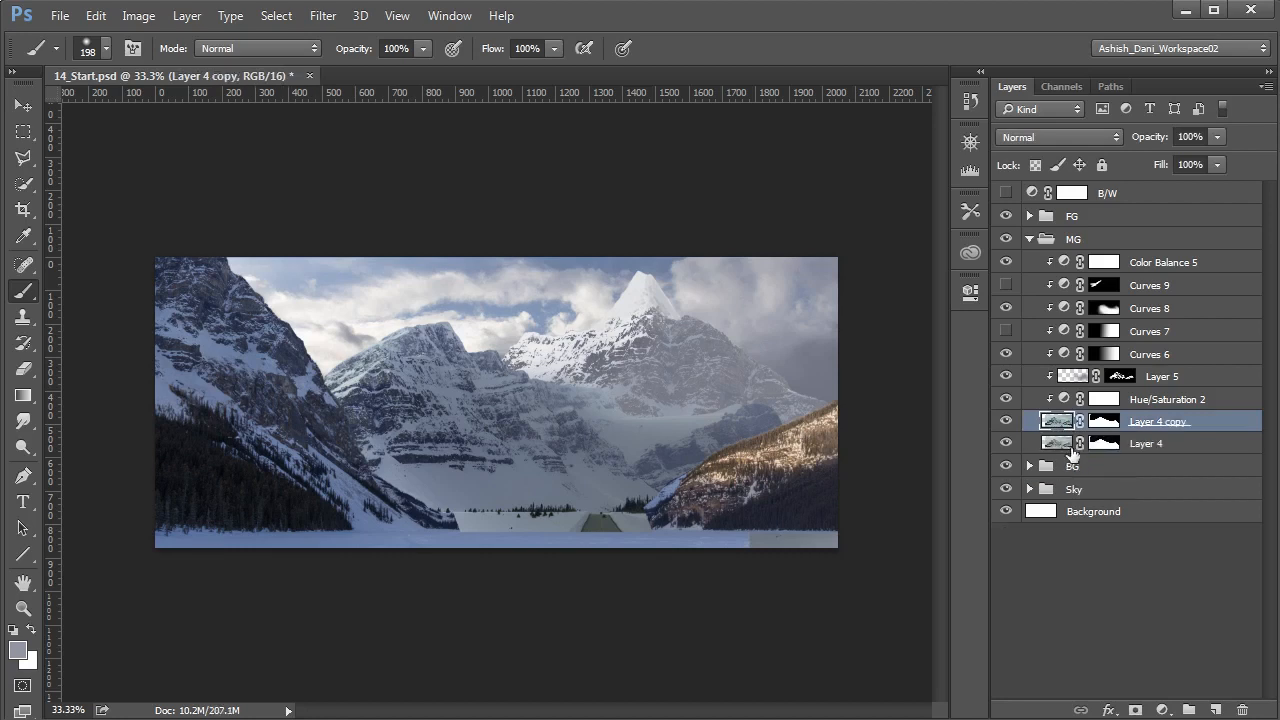
pyautogui.click(1055, 446)
pyautogui.moveTo(1055, 446); pyautogui.dragTo(1068, 262)
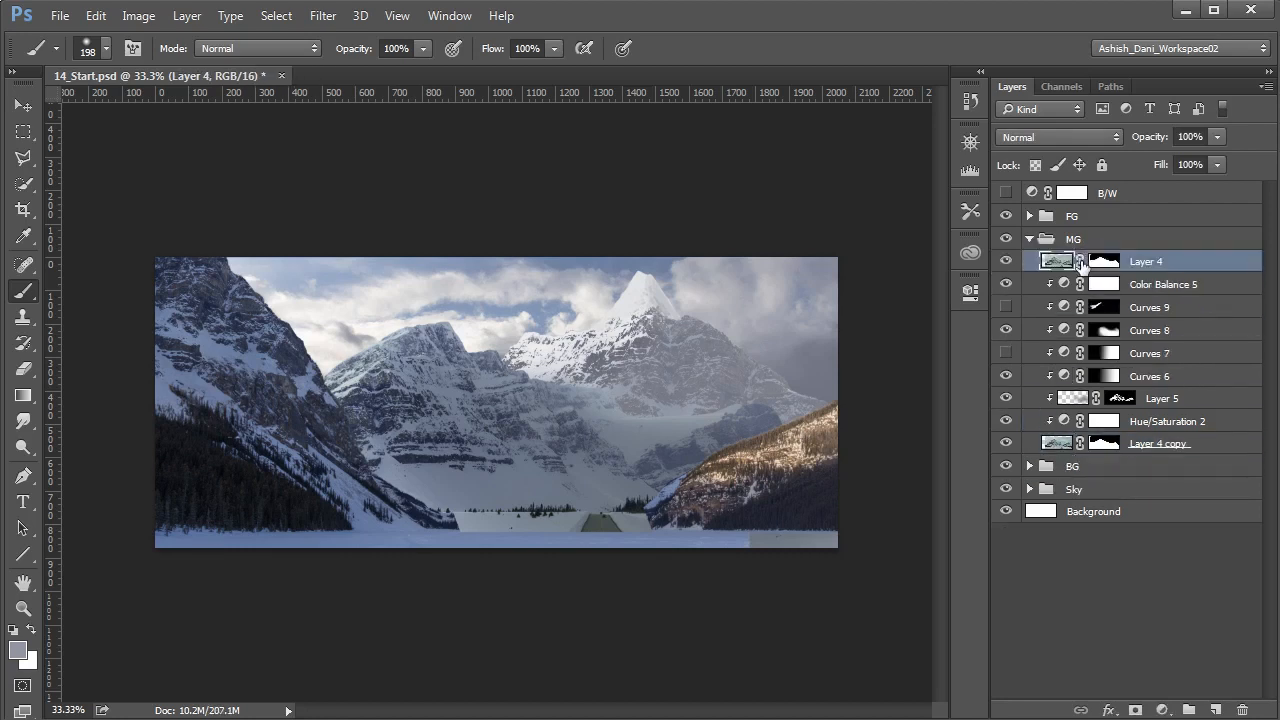
# - With the B/W layer on and the FG group hidden, clip a new Curves adjustment to the upper Layer 4
pyautogui.click(1005, 193)
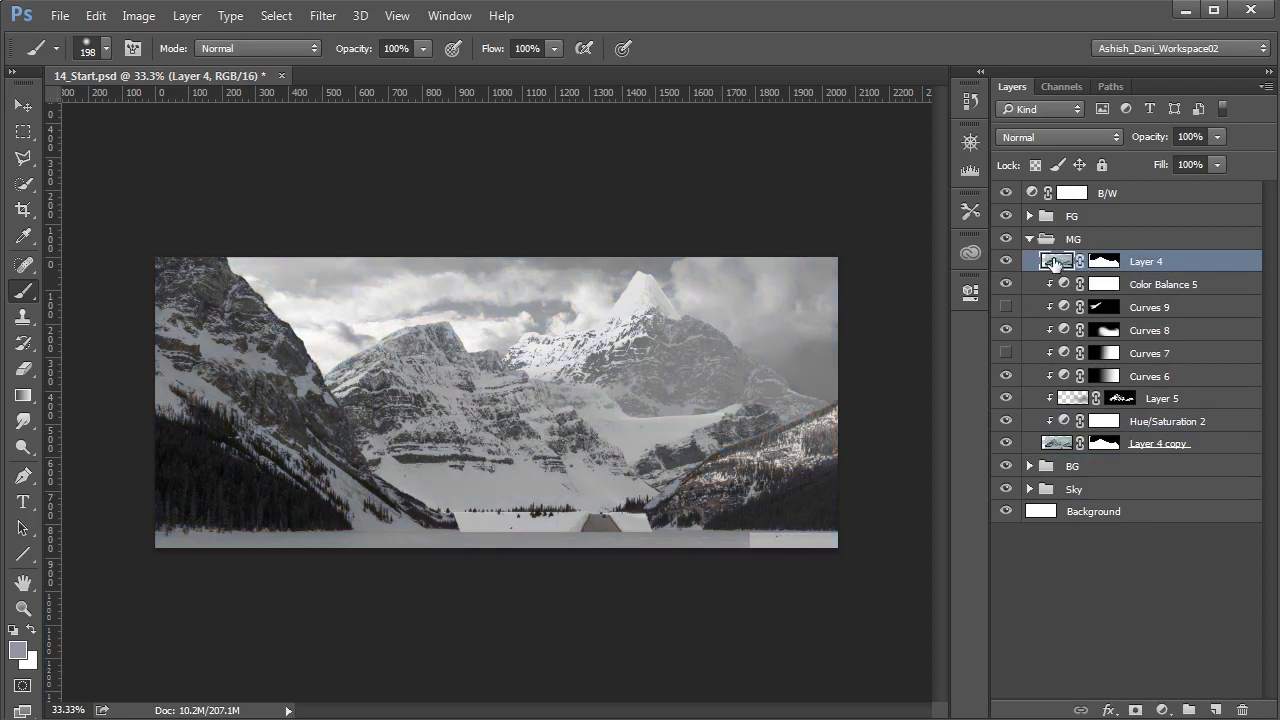
pyautogui.click(1162, 710)
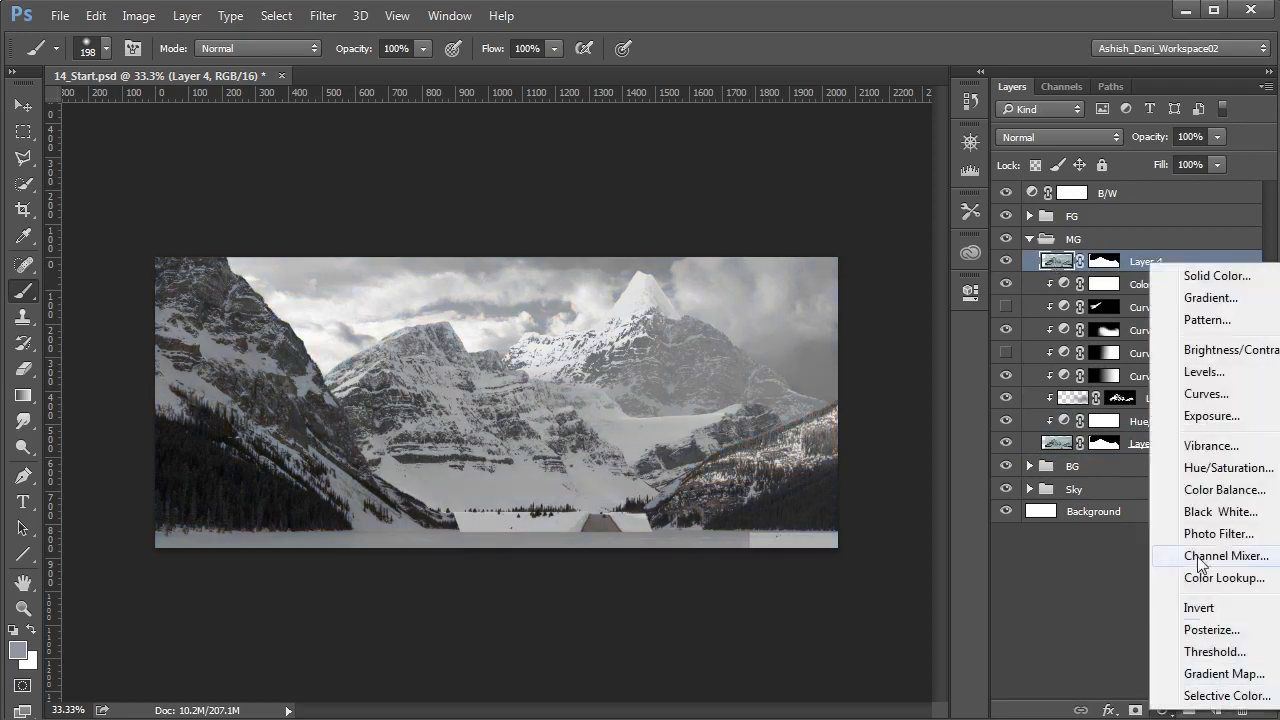
pyautogui.click(1206, 395)
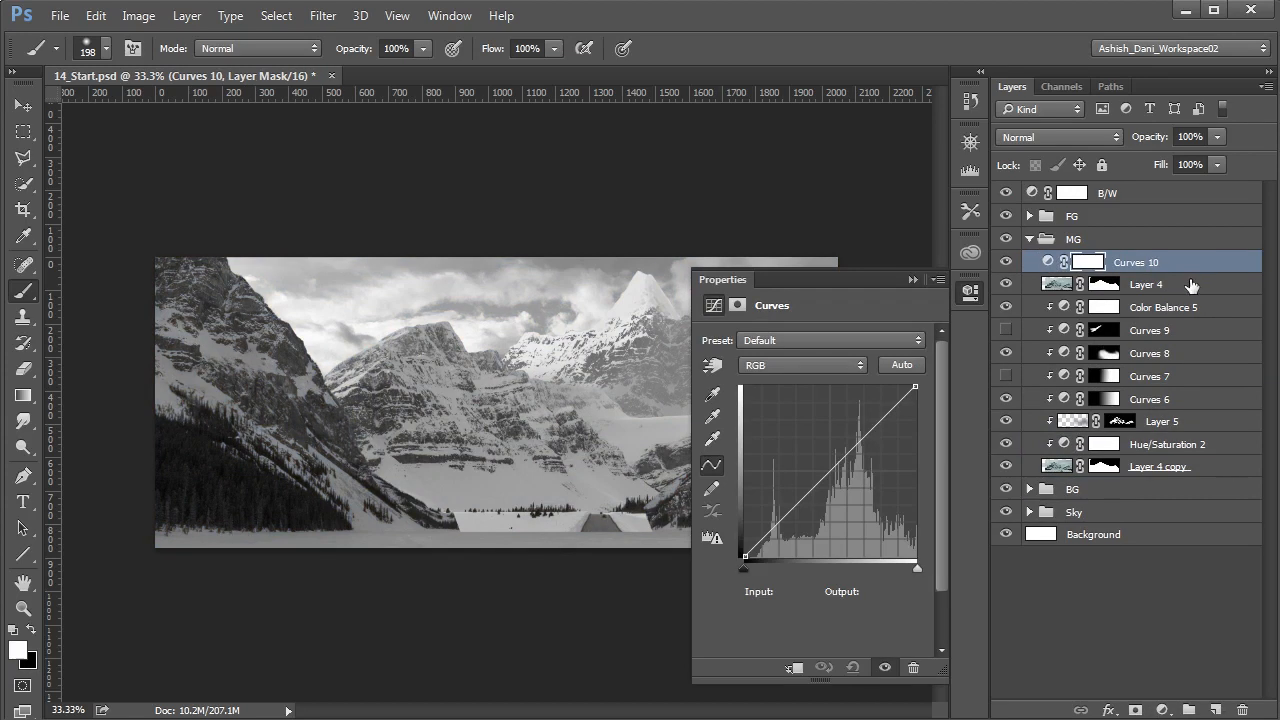
pyautogui.click(1057, 285)
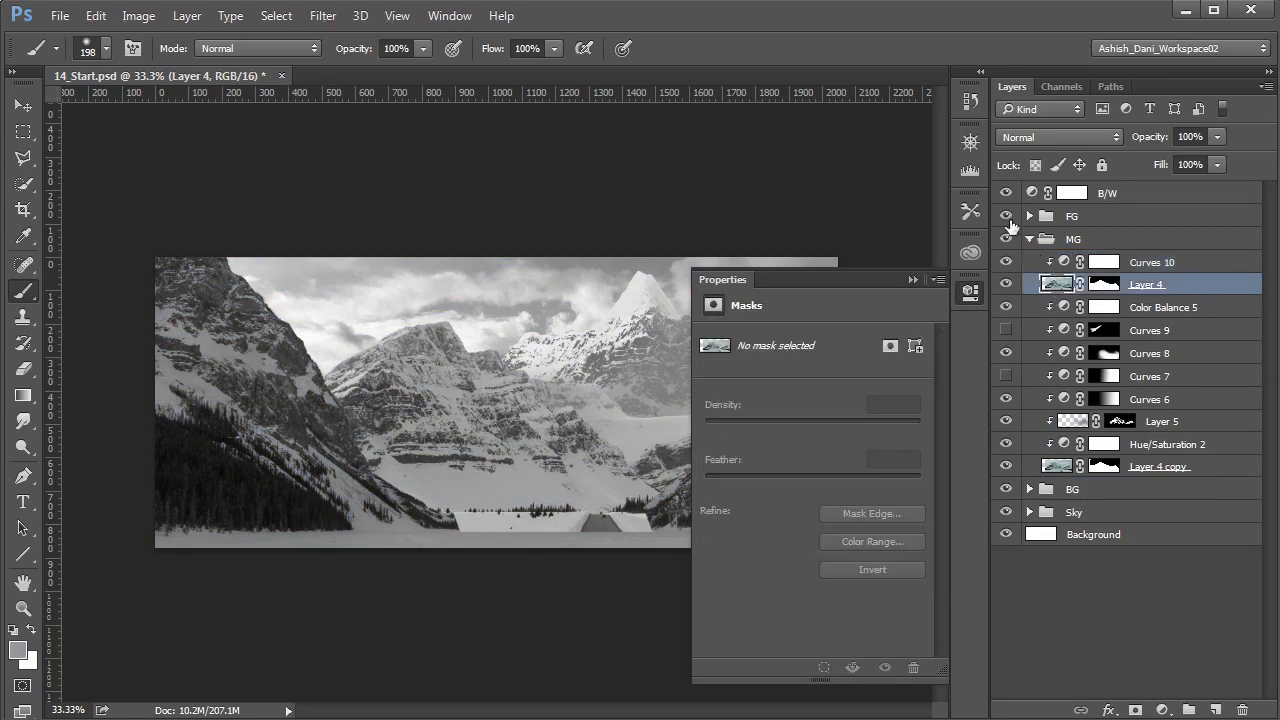
pyautogui.click(1006, 217)
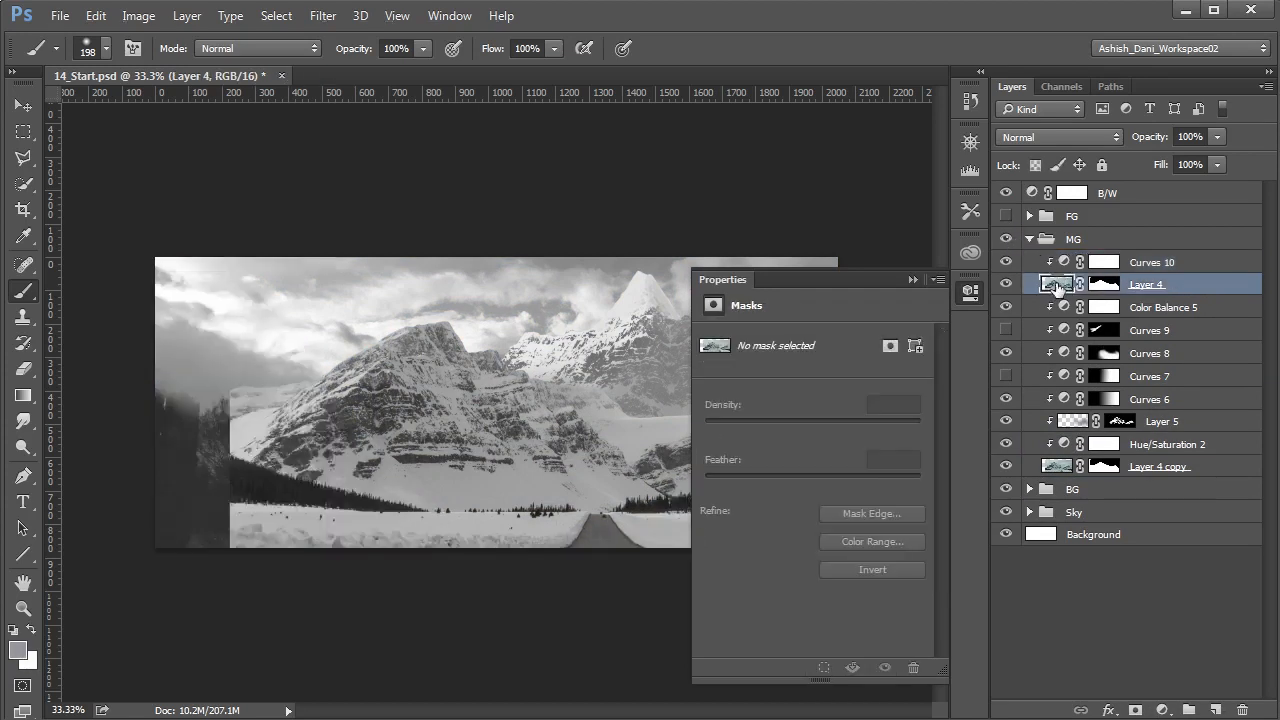
# - Raise the mountain's contrast in Curves: move both end points inward and add points at input 38, output 24 and input 163, output 171
pyautogui.click(1068, 261)
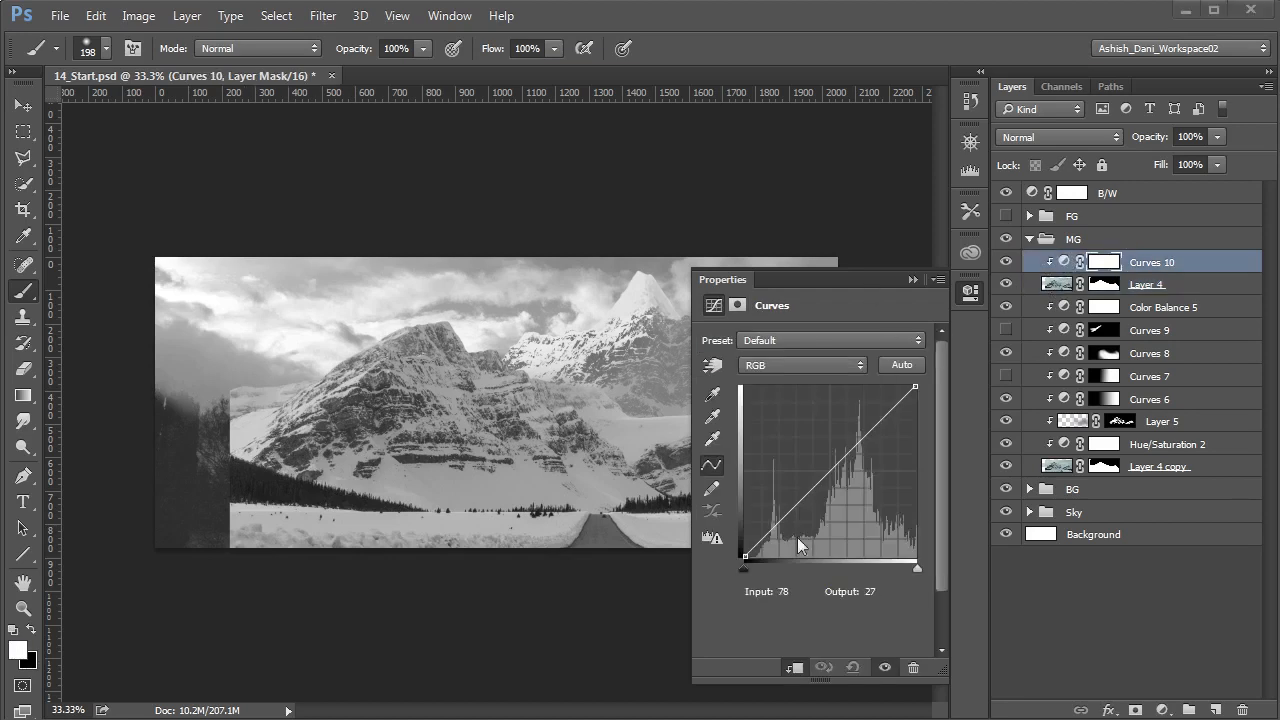
pyautogui.click(745, 556)
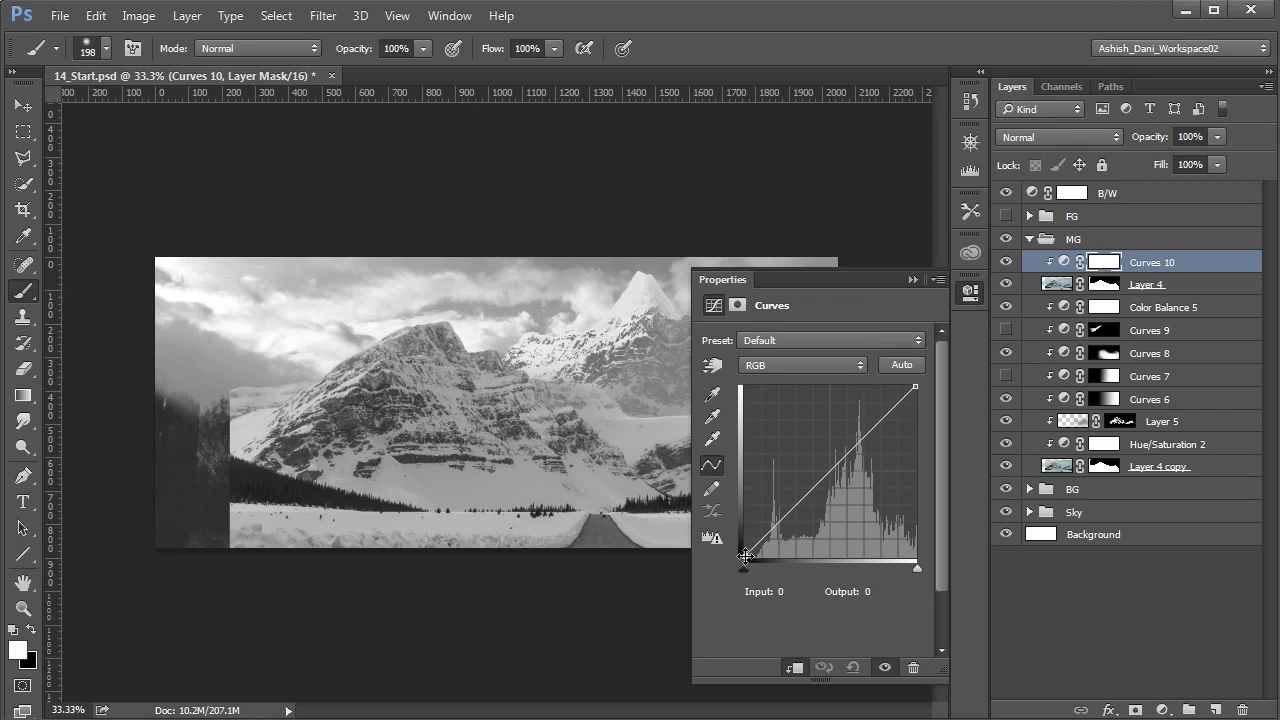
pyautogui.click(745, 556)
pyautogui.moveTo(743, 556); pyautogui.dragTo(770, 540)
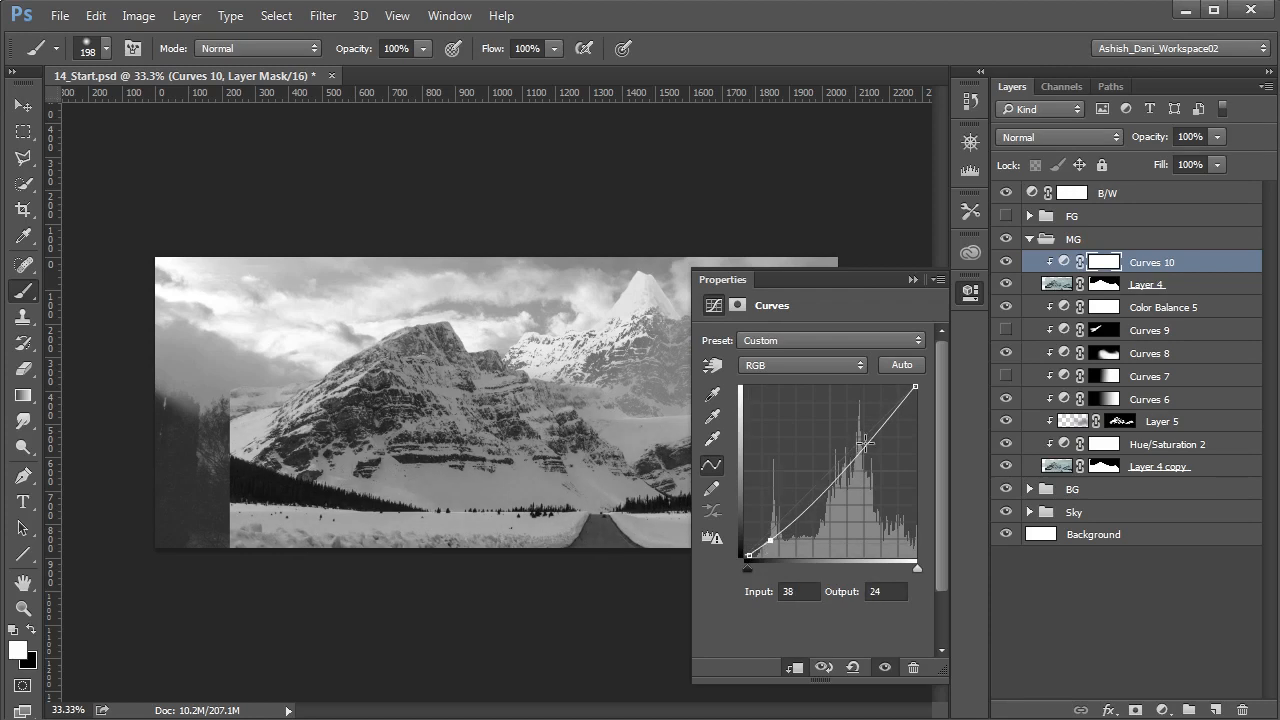
pyautogui.moveTo(915, 386); pyautogui.dragTo(887, 386)
pyautogui.moveTo(864, 428); pyautogui.dragTo(854, 442)
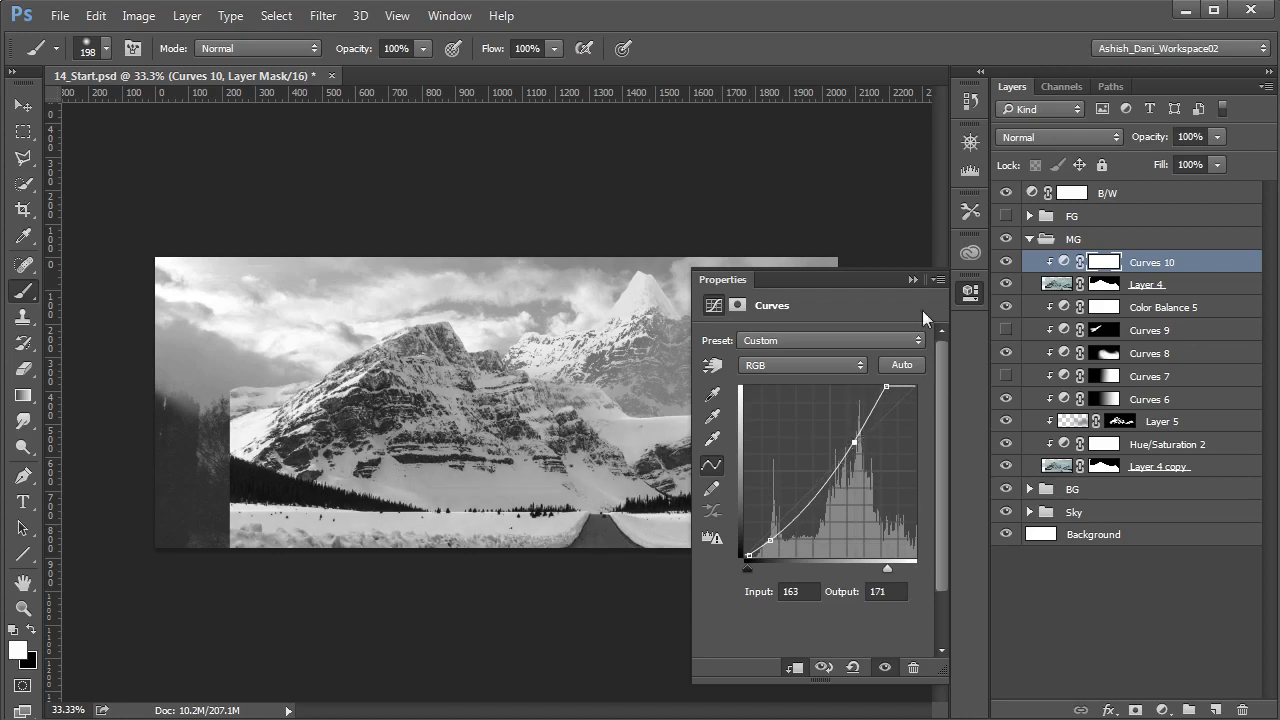
# - Delete the upper Layer 4's mask and give that layer a new mask inverted to solid black
pyautogui.click(910, 279)
pyautogui.click(1110, 289)
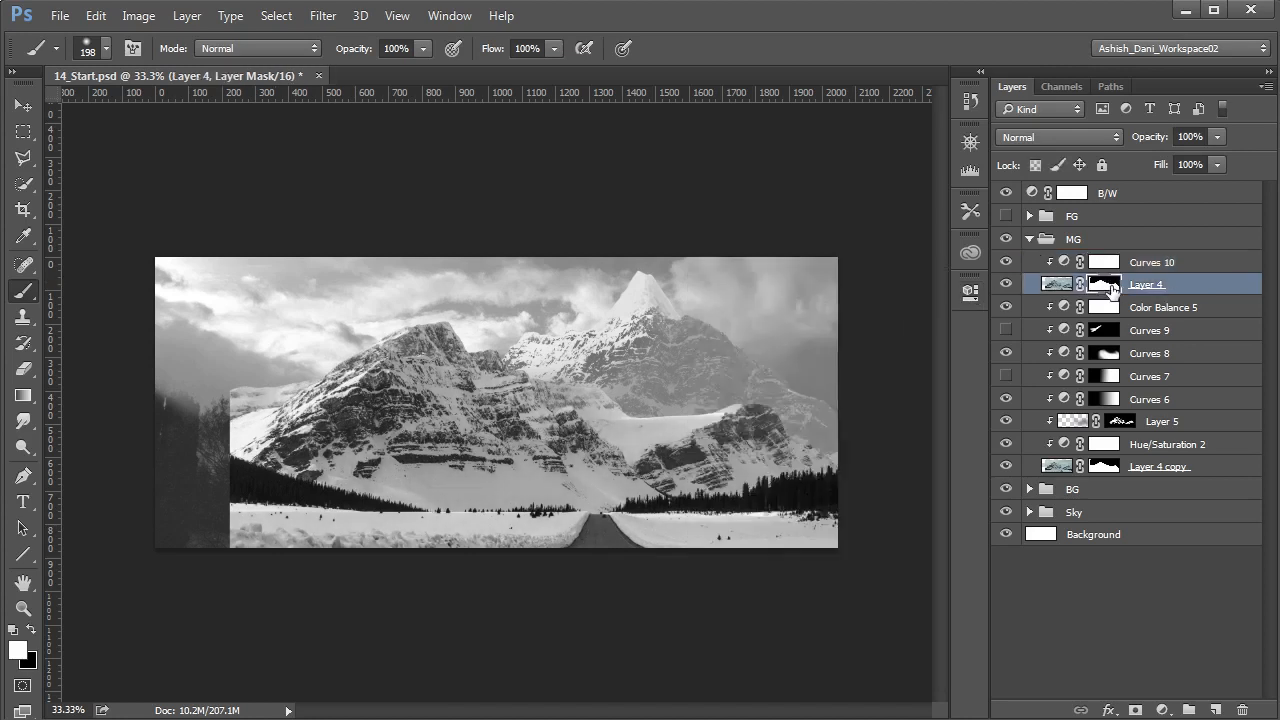
pyautogui.rightClick(1108, 289)
pyautogui.click(1162, 346)
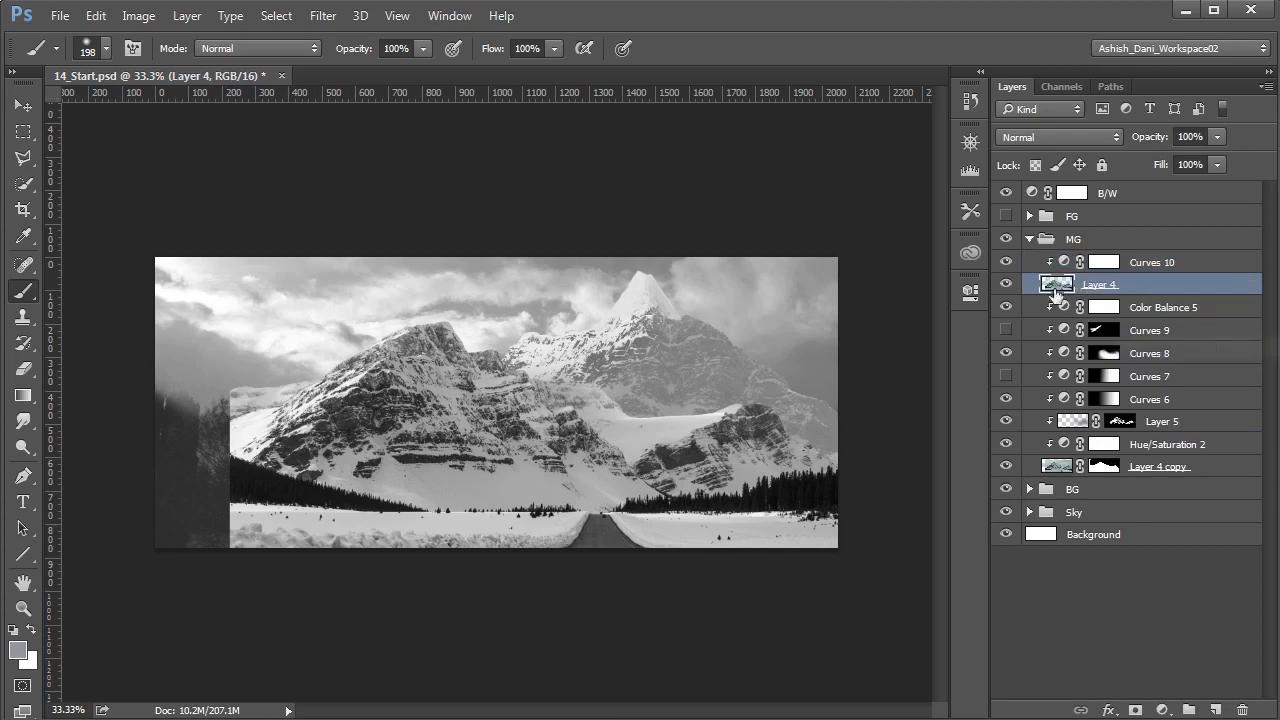
pyautogui.click(1135, 709)
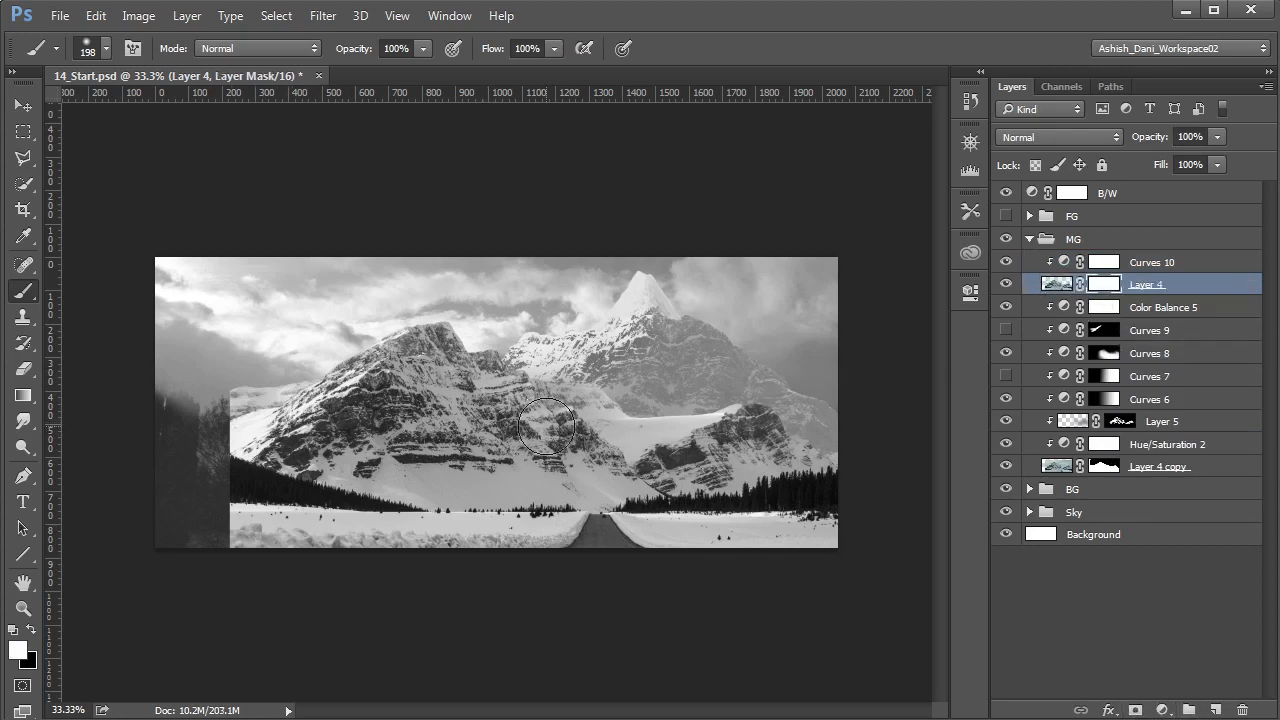
pyautogui.hotkey('ctrl', 'i')
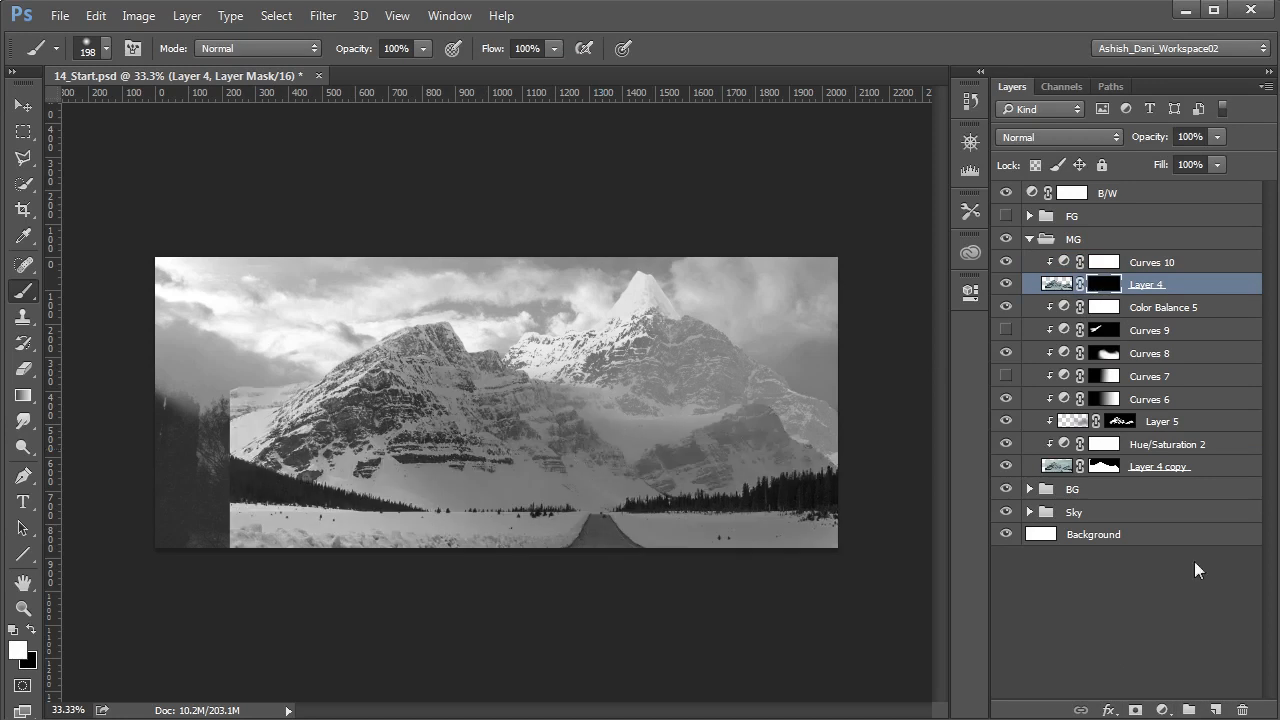
# - Paint white on the upper Layer 4's mask along the mountain's sunlit left ridge and down its lower left slope, varying the brush size
pyautogui.moveTo(353, 377)
pyautogui.mouseDown()
pyautogui.moveTo(319, 383)
pyautogui.moveTo(388, 337)
pyautogui.mouseUp()
pyautogui.moveTo(318, 391); pyautogui.dragTo(326, 394)
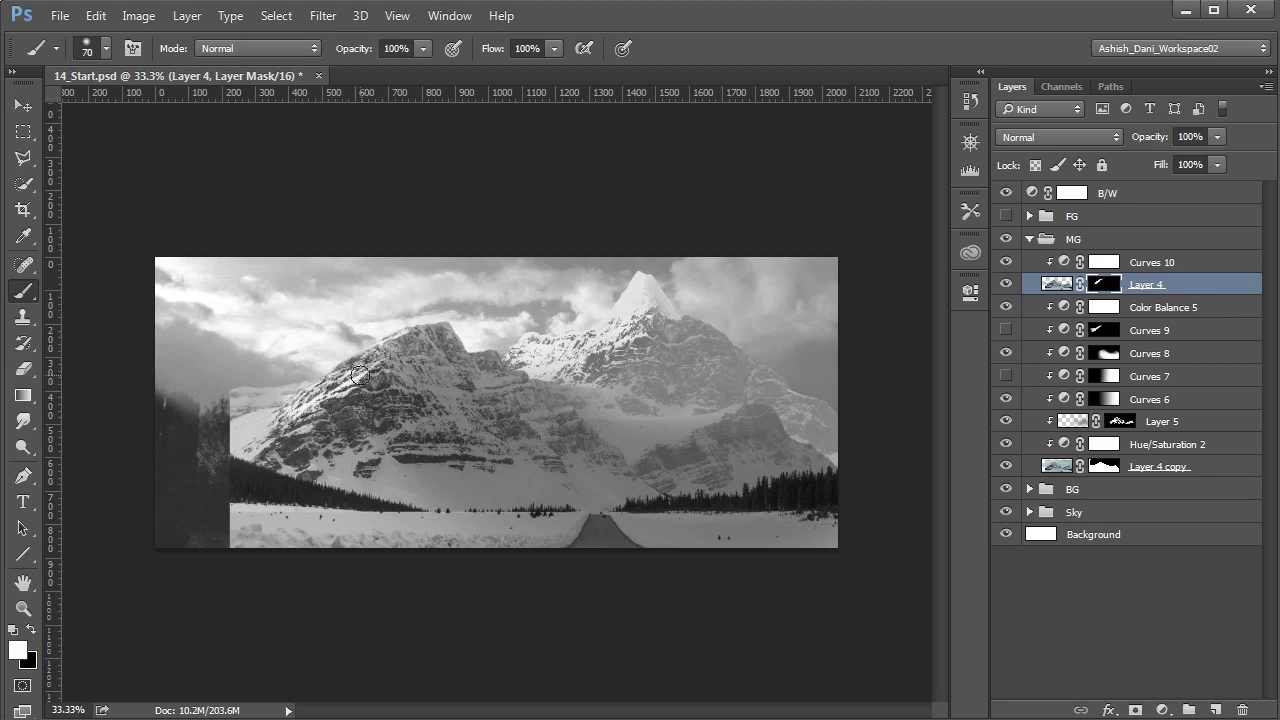
pyautogui.press('[')
pyautogui.press('[')
pyautogui.press('[')
pyautogui.press(']')
pyautogui.press(']')
pyautogui.press(']')
pyautogui.press(']')
pyautogui.press(']')
pyautogui.press(']')
pyautogui.press(']')
pyautogui.press(']')
pyautogui.press(']')
pyautogui.press(']')
pyautogui.press(']')
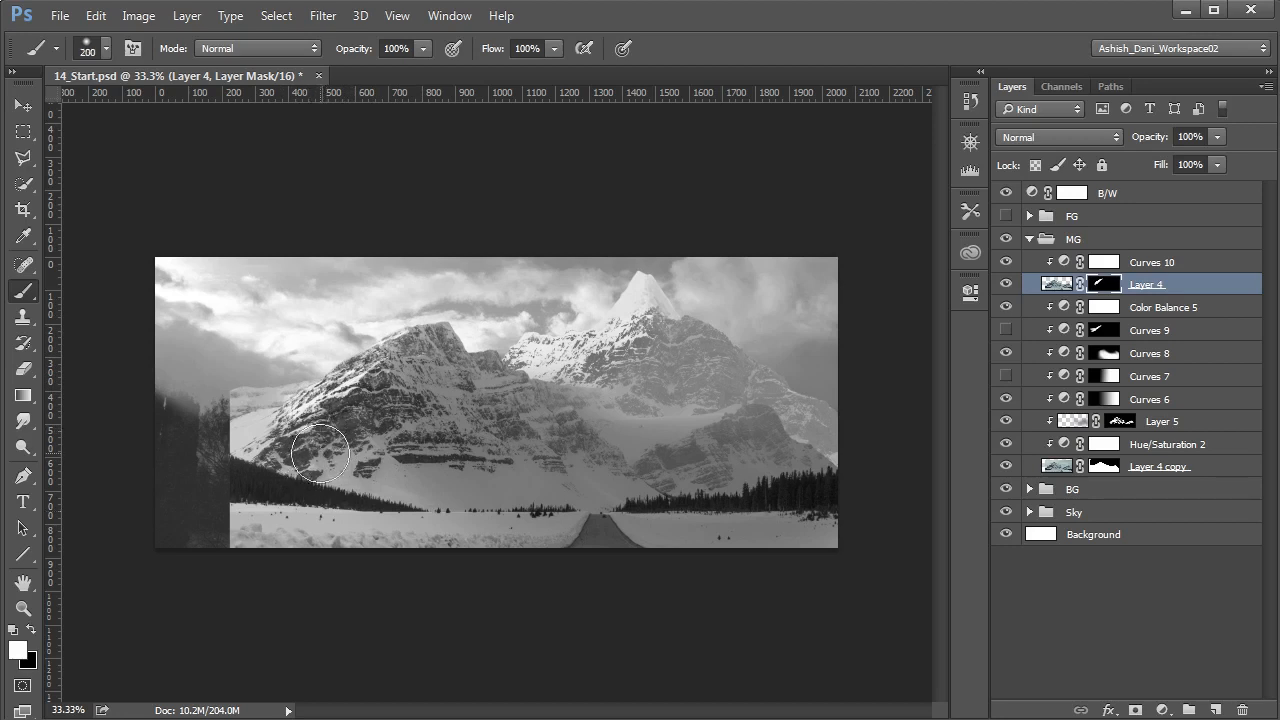
pyautogui.moveTo(309, 472)
pyautogui.mouseDown()
pyautogui.moveTo(350, 462)
pyautogui.moveTo(430, 529)
pyautogui.mouseUp()
pyautogui.moveTo(307, 431)
pyautogui.mouseDown()
pyautogui.moveTo(428, 508)
pyautogui.moveTo(371, 490)
pyautogui.moveTo(482, 529)
pyautogui.moveTo(368, 485)
pyautogui.moveTo(388, 486)
pyautogui.moveTo(331, 461)
pyautogui.moveTo(271, 403)
pyautogui.moveTo(311, 454)
pyautogui.moveTo(247, 444)
pyautogui.moveTo(270, 446)
pyautogui.moveTo(257, 400)
pyautogui.moveTo(213, 415)
pyautogui.moveTo(255, 365)
pyautogui.moveTo(216, 459)
pyautogui.moveTo(294, 441)
pyautogui.moveTo(317, 470)
pyautogui.moveTo(360, 430)
pyautogui.moveTo(411, 495)
pyautogui.mouseUp()
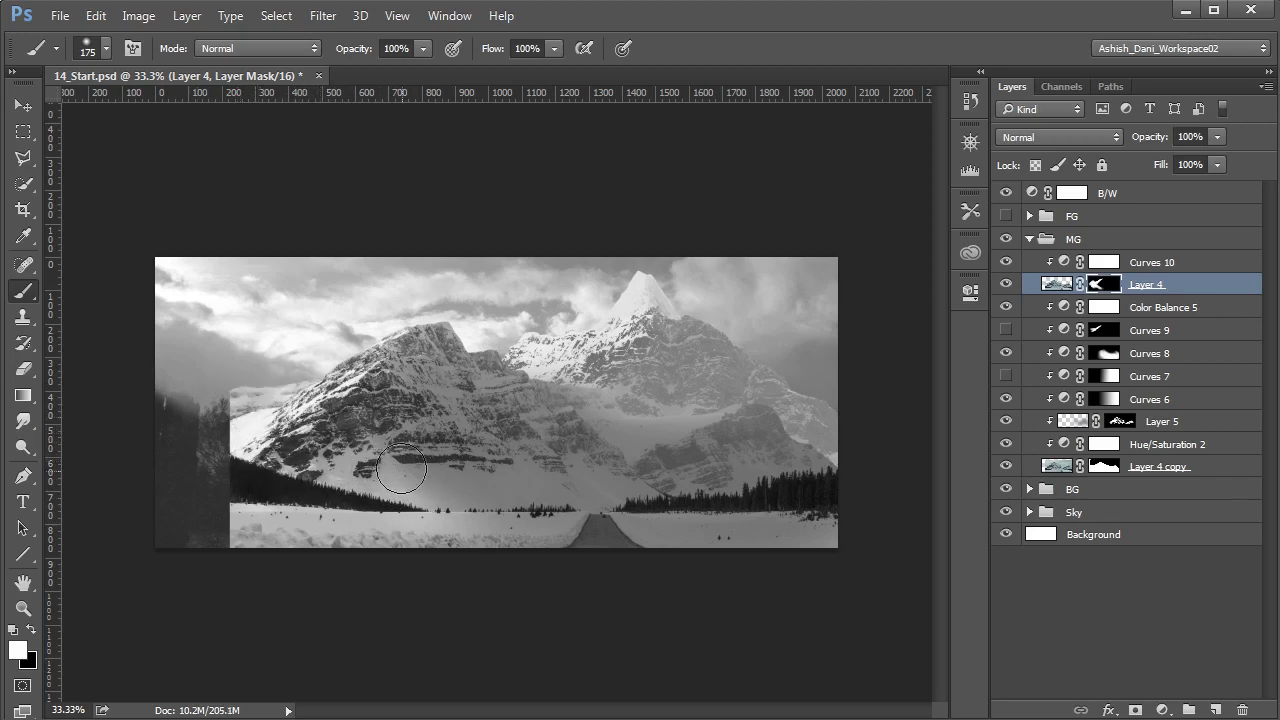
pyautogui.press('x')
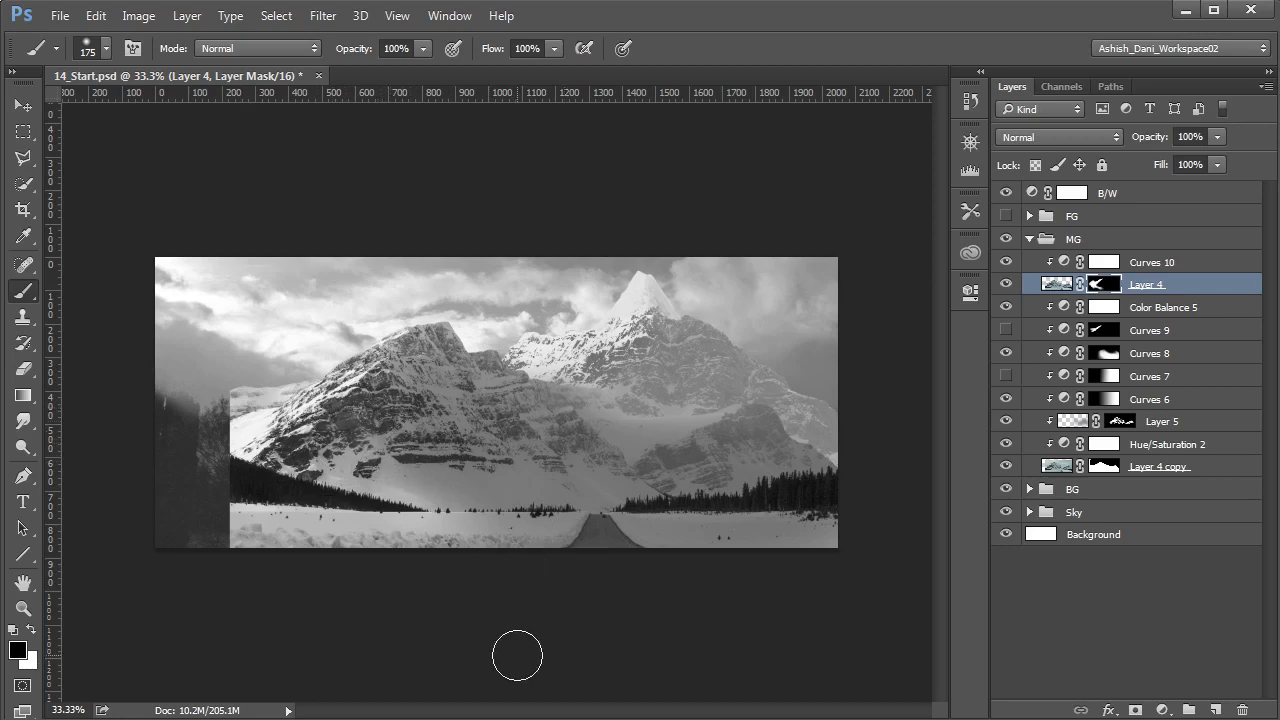
pyautogui.press('v')
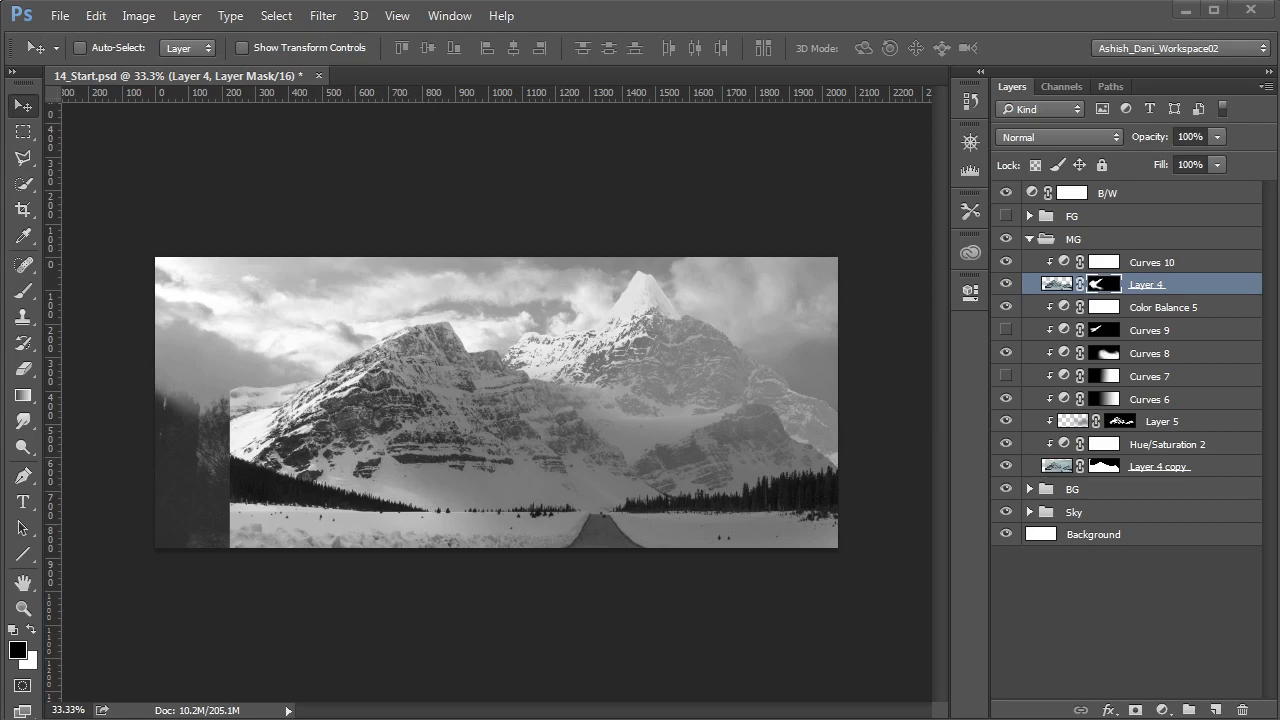
# - Turn off the B/W layer and clip a new Hue/Saturation adjustment to the upper Layer 4, directly beneath Curves 10
pyautogui.click(1167, 649)
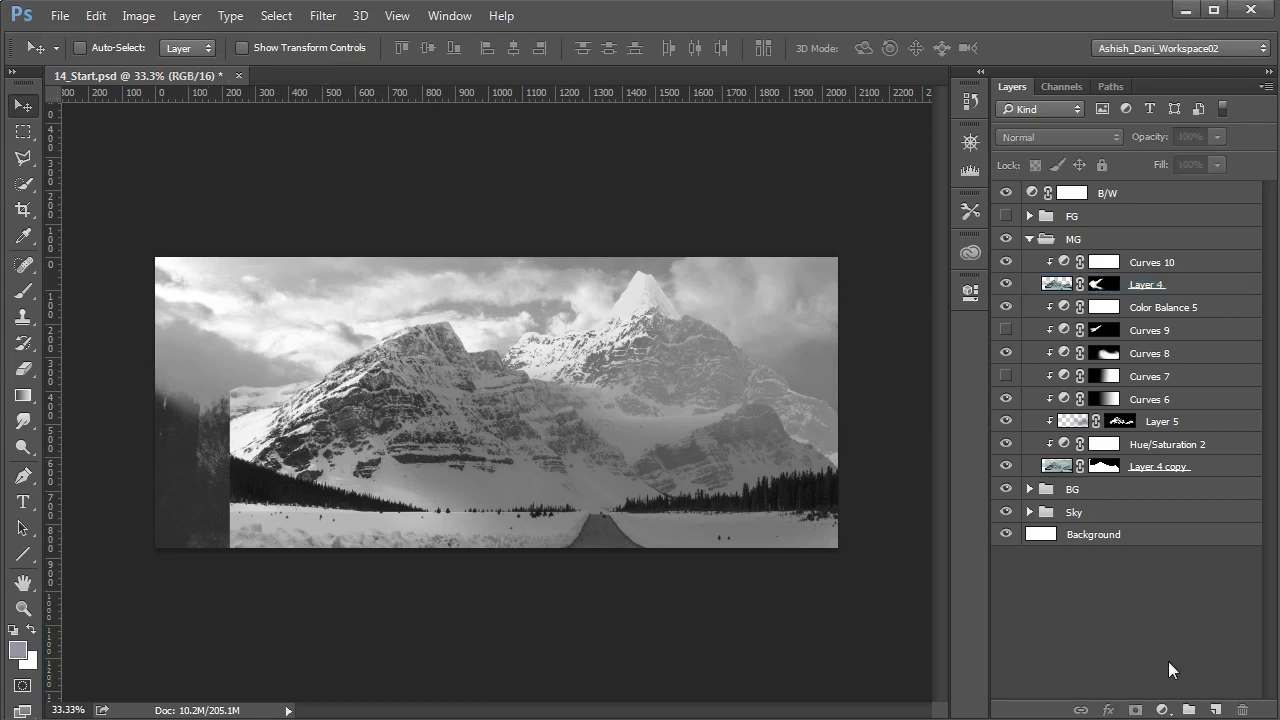
pyautogui.click(1006, 193)
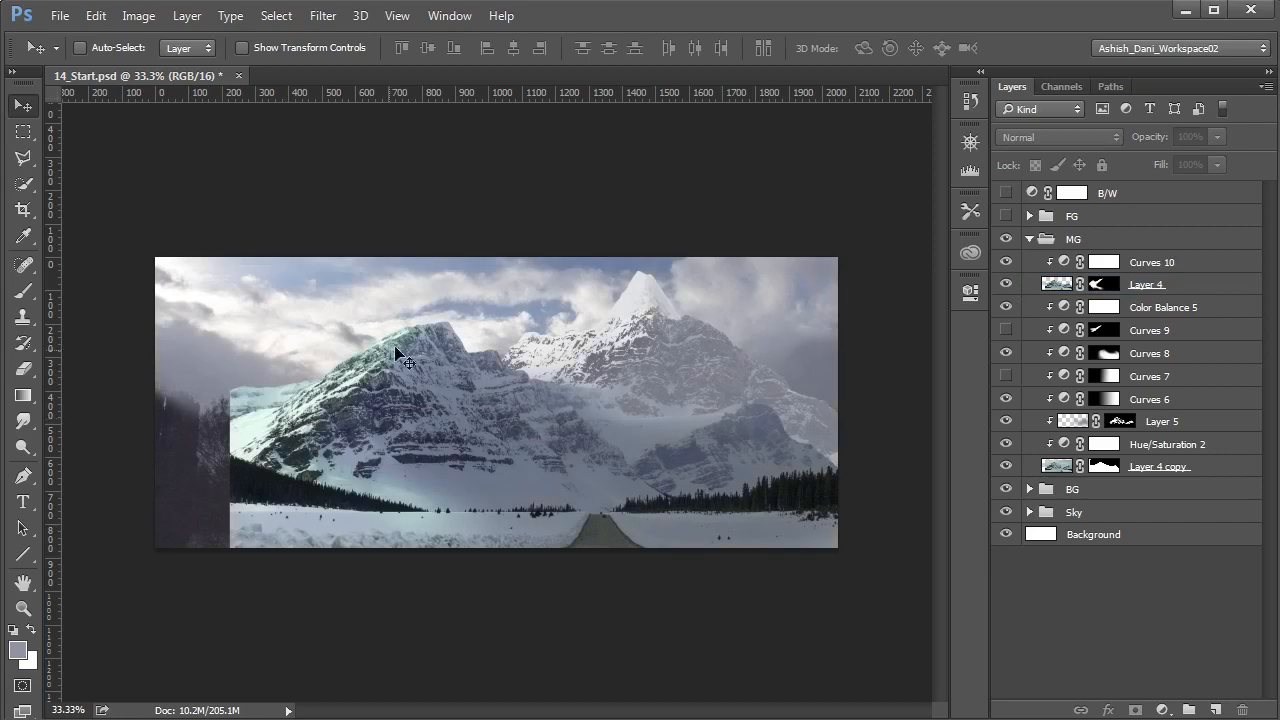
pyautogui.click(1063, 263)
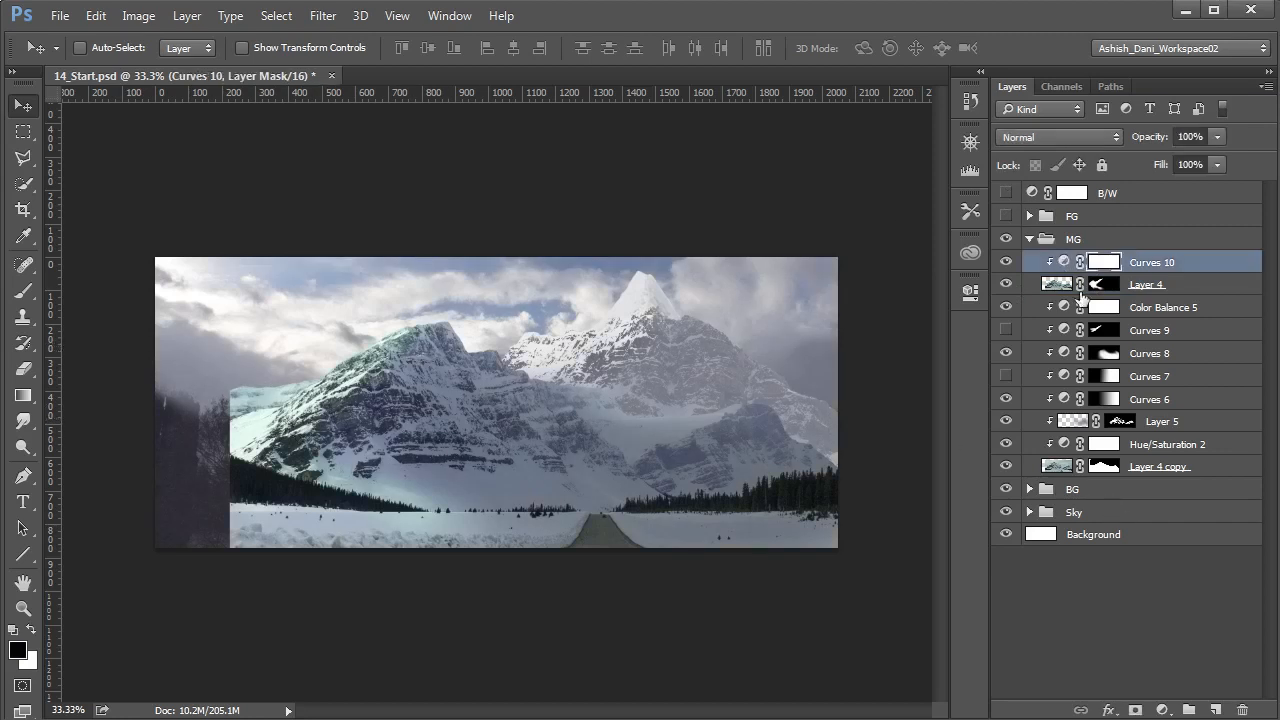
pyautogui.click(1162, 710)
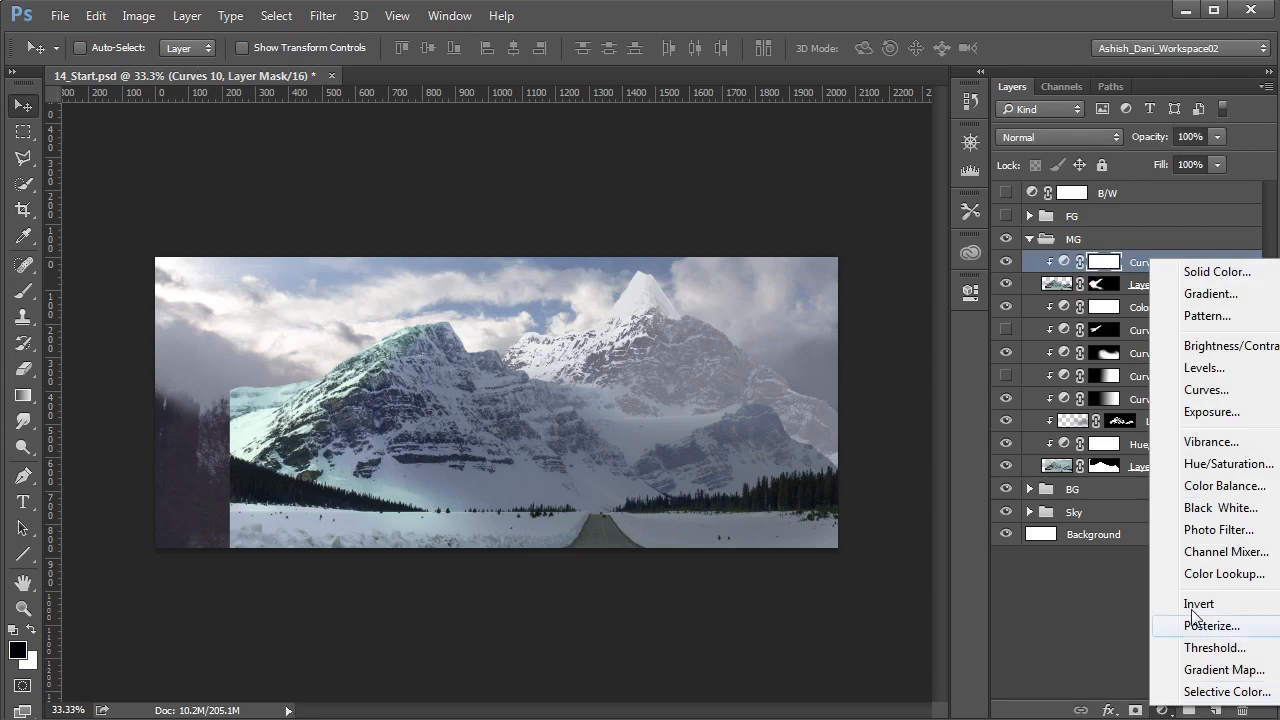
pyautogui.click(1226, 463)
pyautogui.moveTo(1040, 275); pyautogui.dragTo(1150, 290)
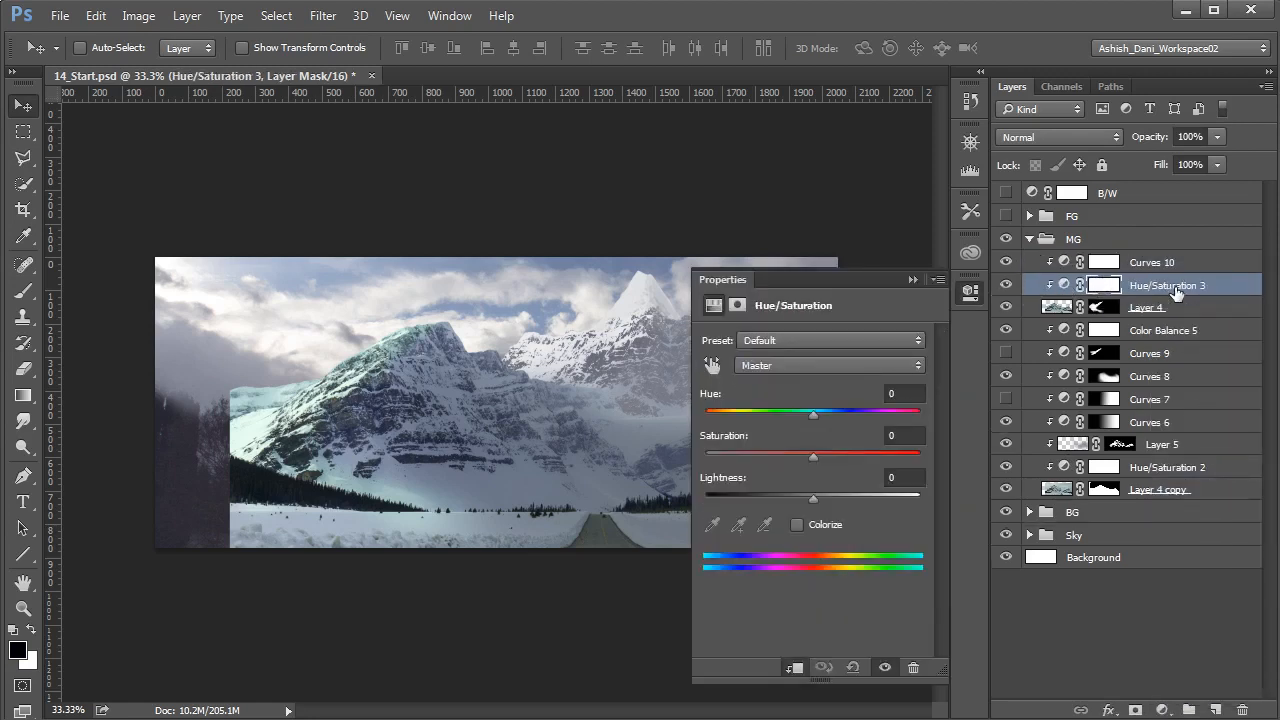
# - In the new Hue/Saturation adjustment, set the Cyans hue to +21 and shift the Master hue slightly towards blue
pyautogui.click(1064, 285)
pyautogui.click(830, 368)
pyautogui.click(792, 431)
pyautogui.moveTo(818, 415); pyautogui.dragTo(835, 417)
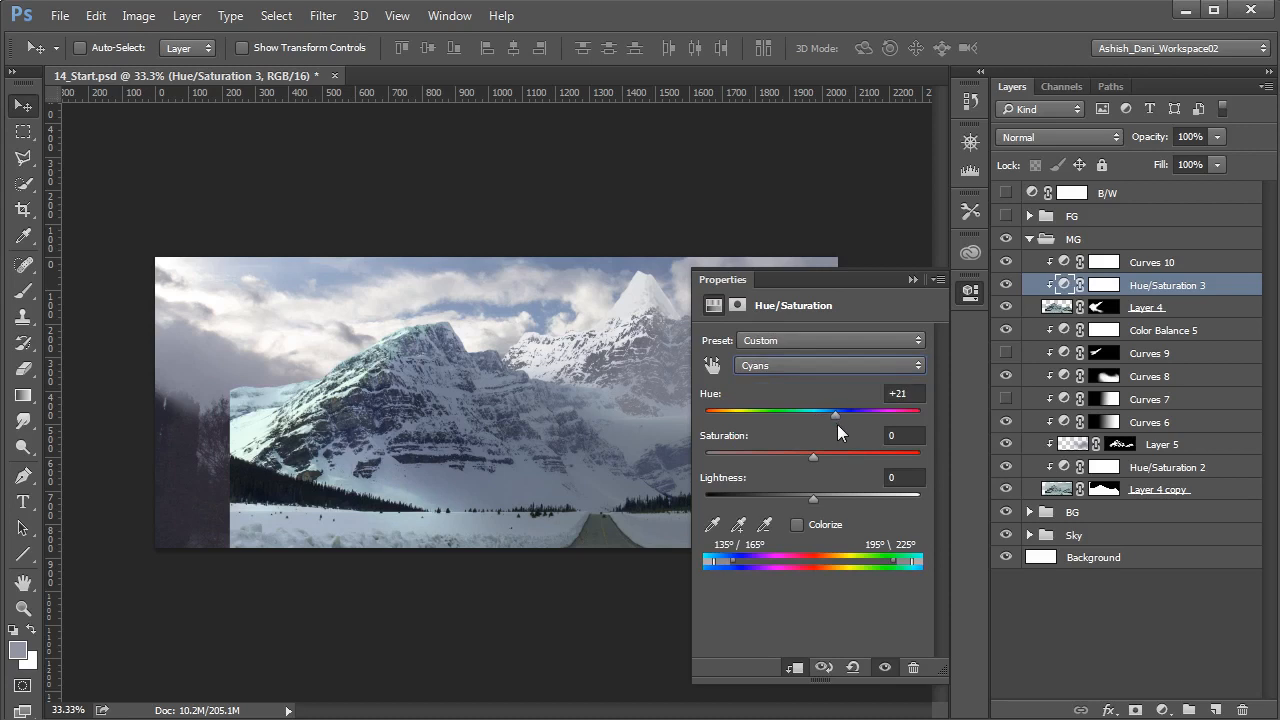
pyautogui.click(830, 366)
pyautogui.click(760, 385)
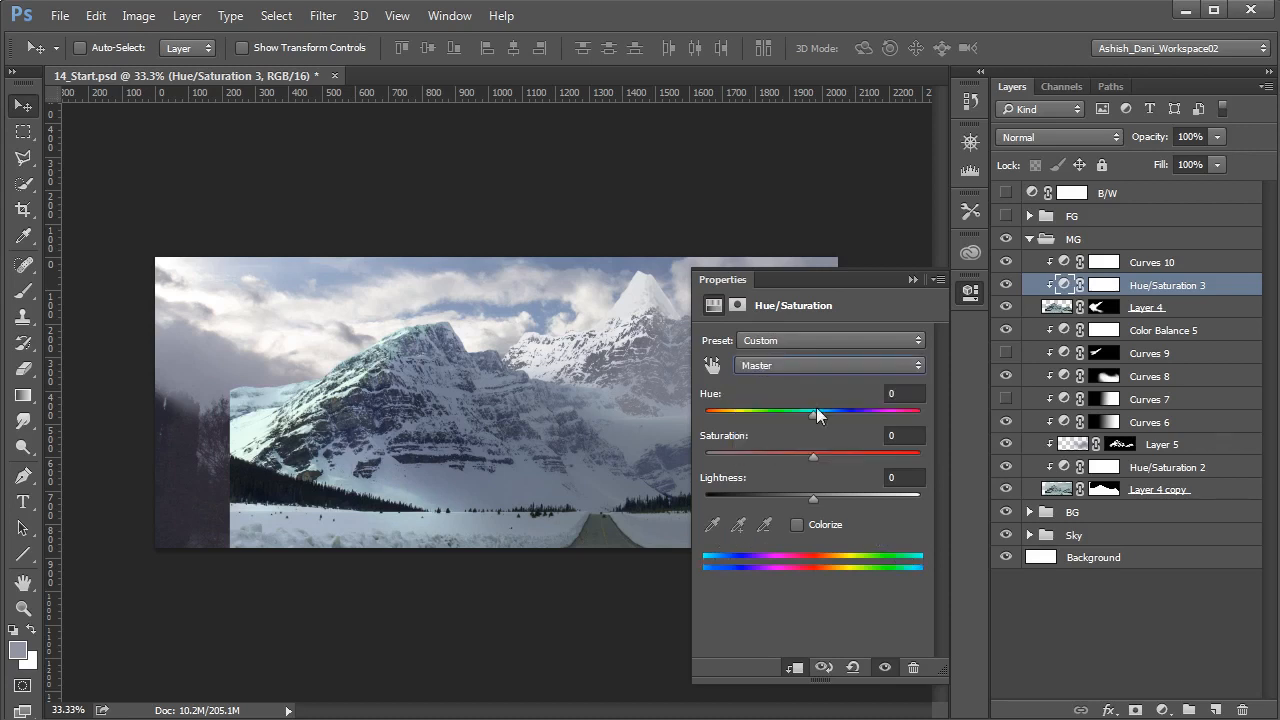
pyautogui.moveTo(813, 414); pyautogui.dragTo(819, 415)
# - Add a second clipped Hue/Saturation adjustment to the upper Layer 4 and place it above Curves 10
pyautogui.click(1162, 710)
pyautogui.click(1227, 470)
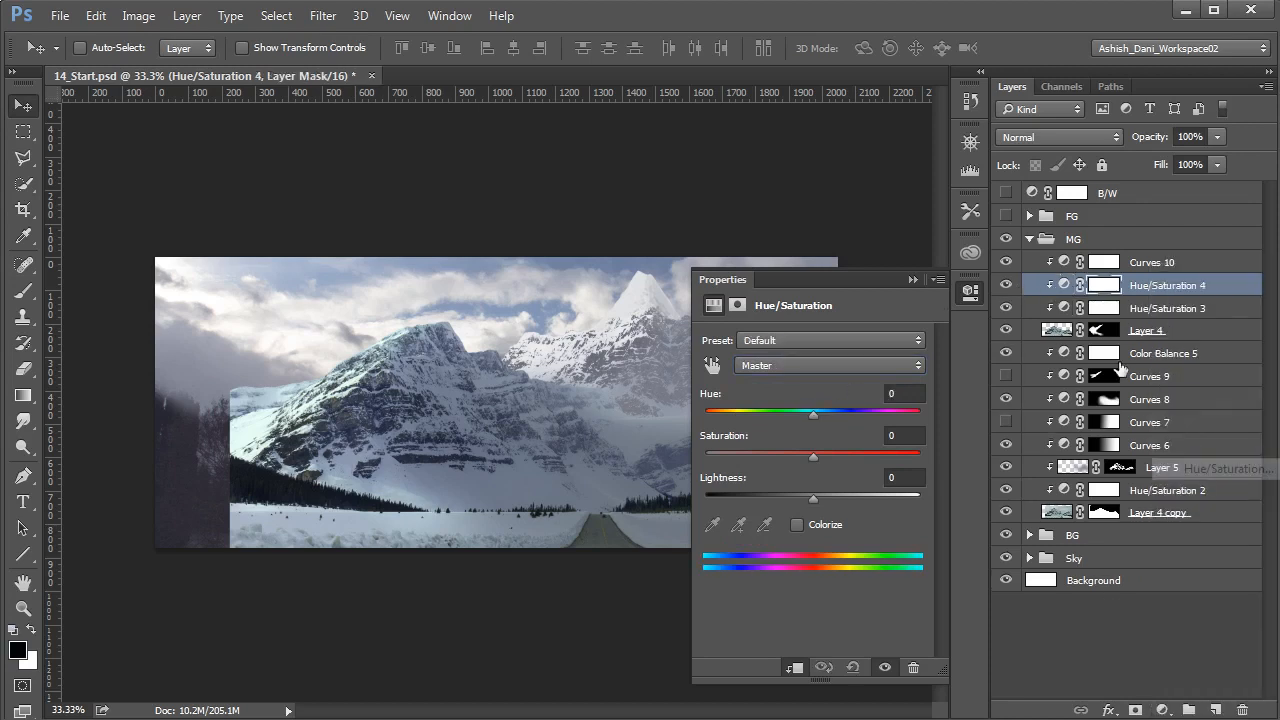
pyautogui.moveTo(1075, 287)
pyautogui.mouseDown()
pyautogui.moveTo(1074, 270)
pyautogui.moveTo(1075, 286)
pyautogui.mouseUp()
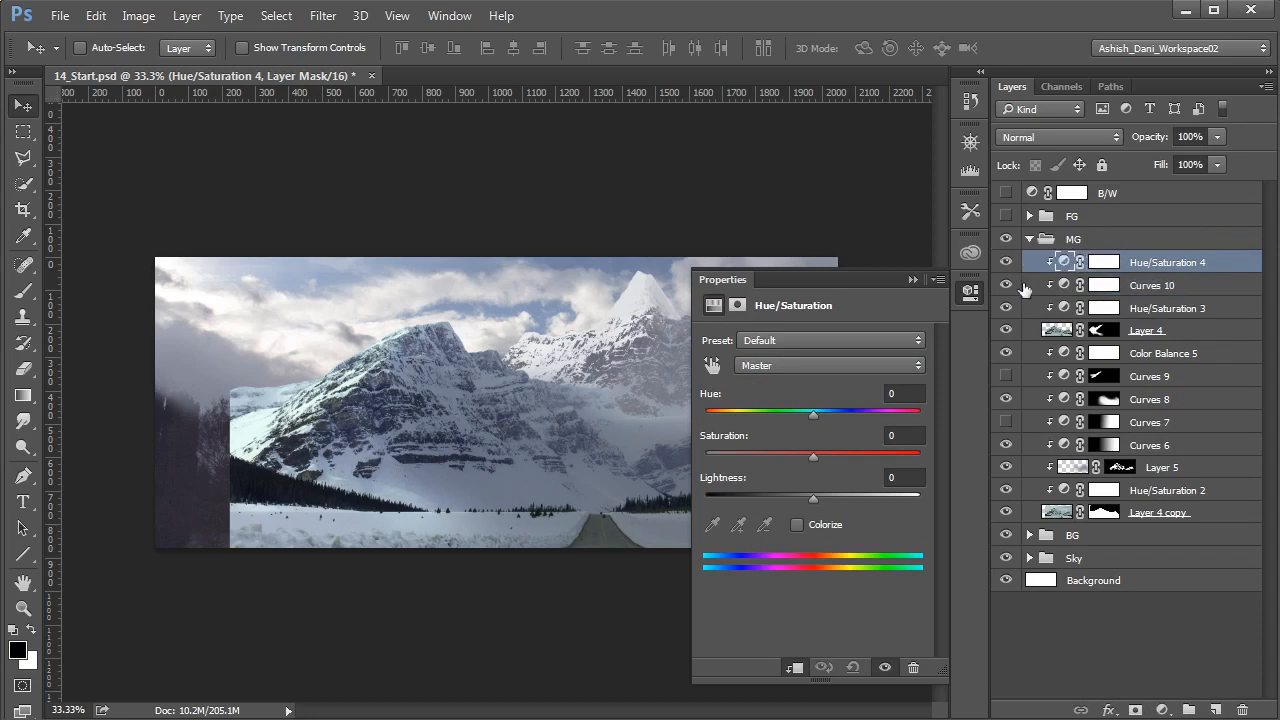
# - Remove the mountain's green tint by lowering the Cyans saturation well below -41 in the topmost Hue/Saturation adjustment
pyautogui.click(1063, 262)
pyautogui.click(824, 365)
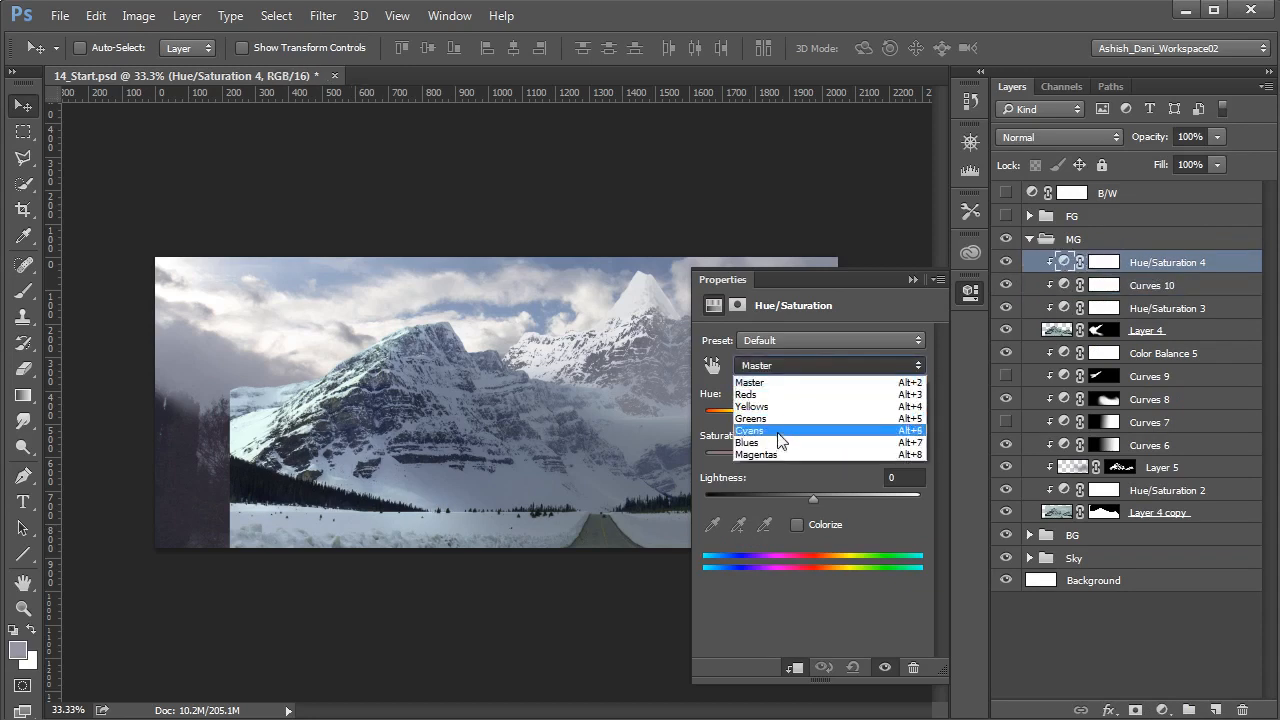
pyautogui.click(818, 430)
pyautogui.moveTo(808, 458); pyautogui.dragTo(767, 459)
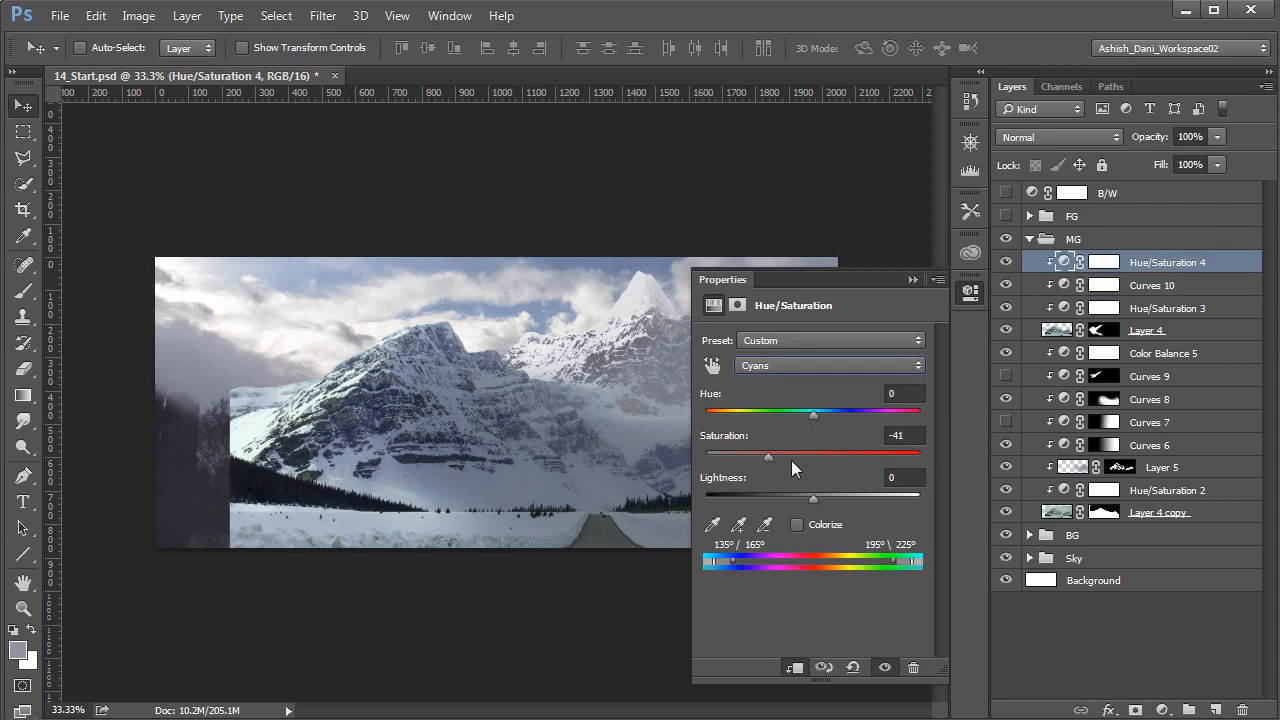
pyautogui.moveTo(769, 459); pyautogui.dragTo(734, 459)
pyautogui.click(912, 280)
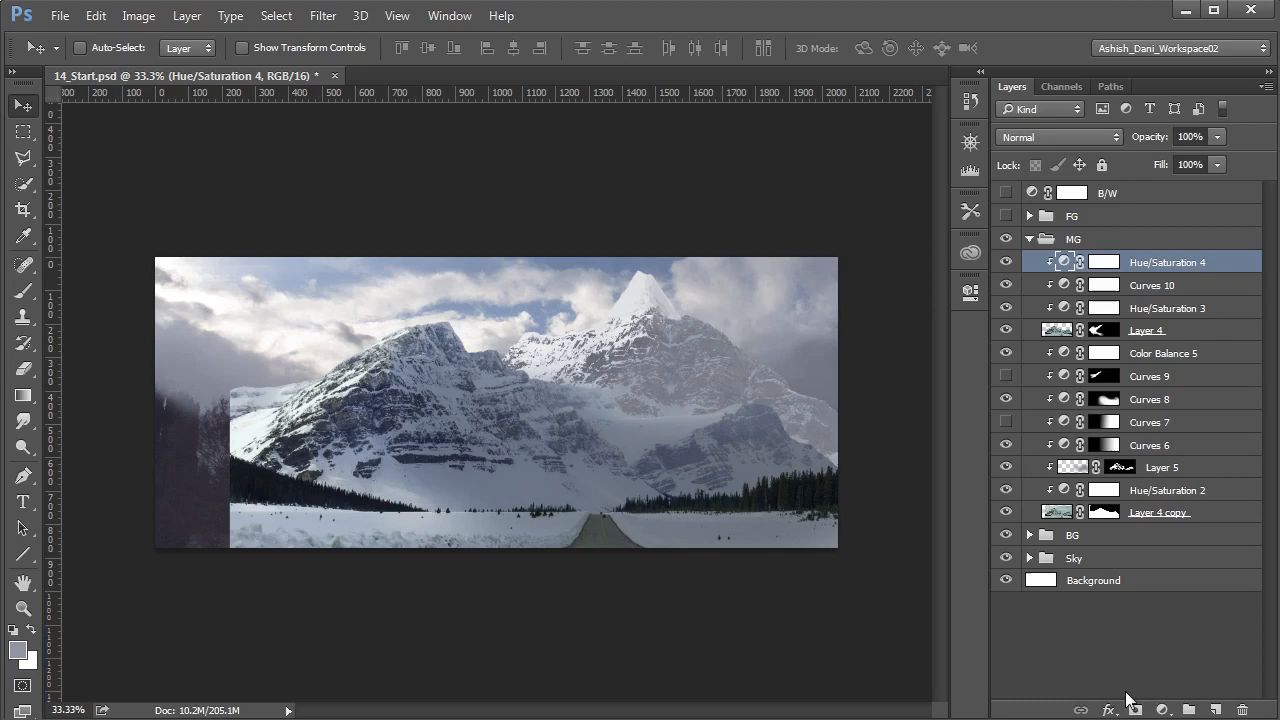
# - Show the FG group and collapse the MG group to check the mountain against the full composite
pyautogui.click(1125, 639)
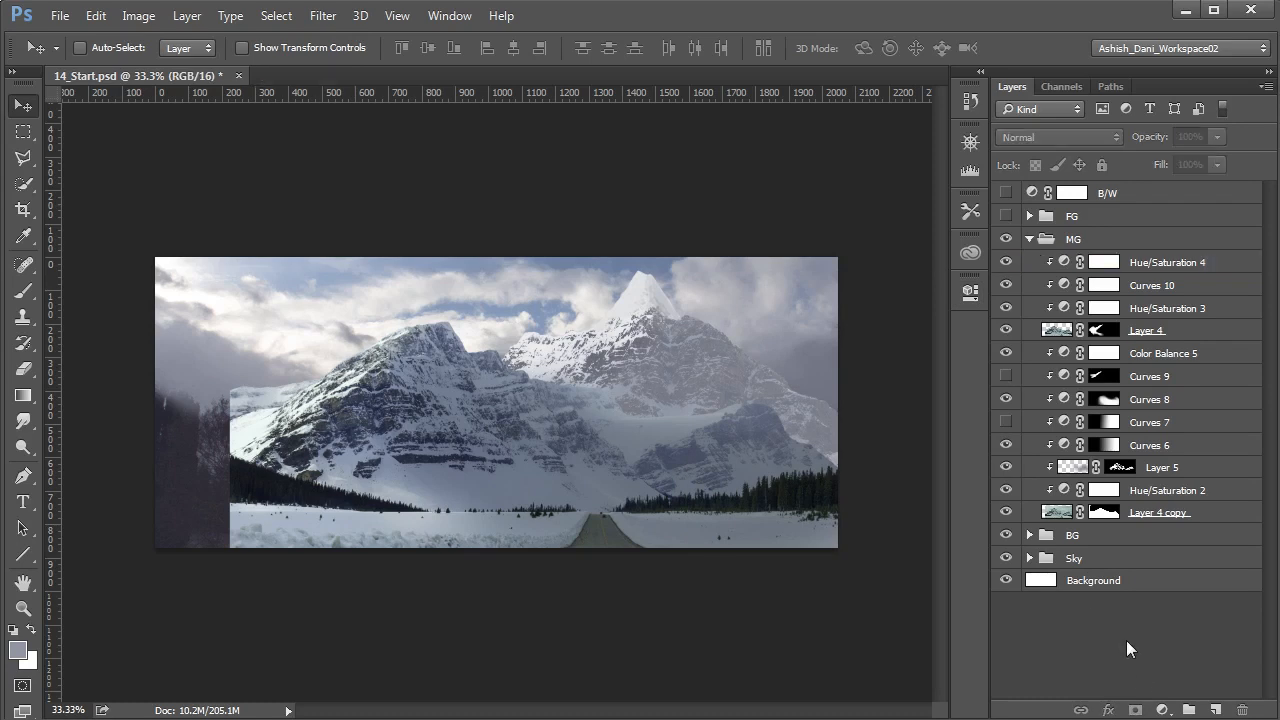
pyautogui.click(1006, 216)
pyautogui.click(1029, 239)
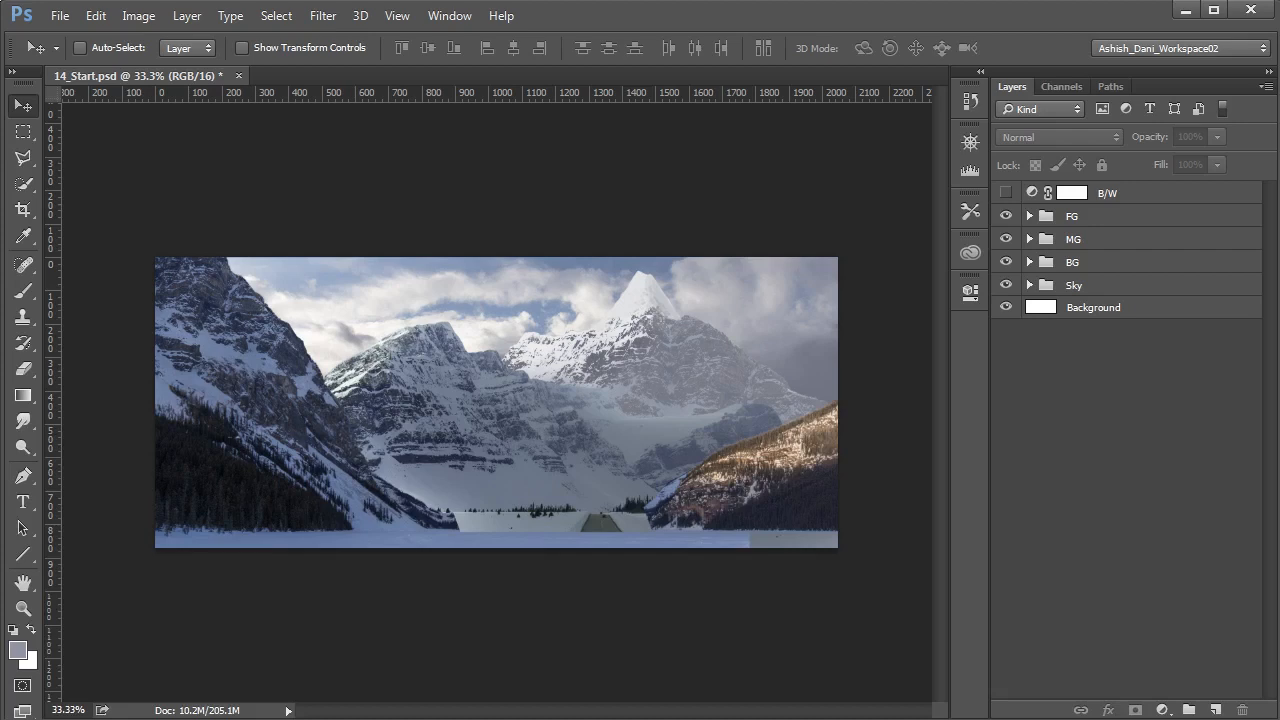
pyautogui.press('b')
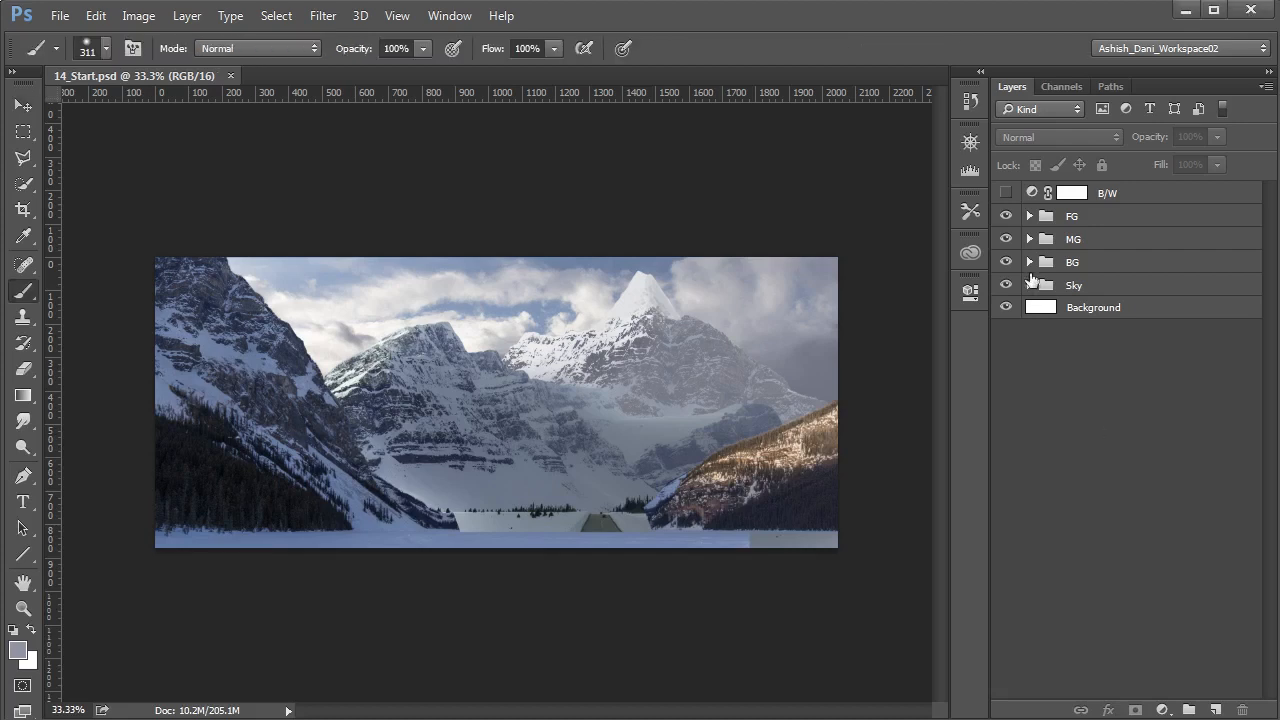
# - Hide the FG group and, inside the BG group, clip a new Curves adjustment above Color Balance 4
pyautogui.click(1029, 262)
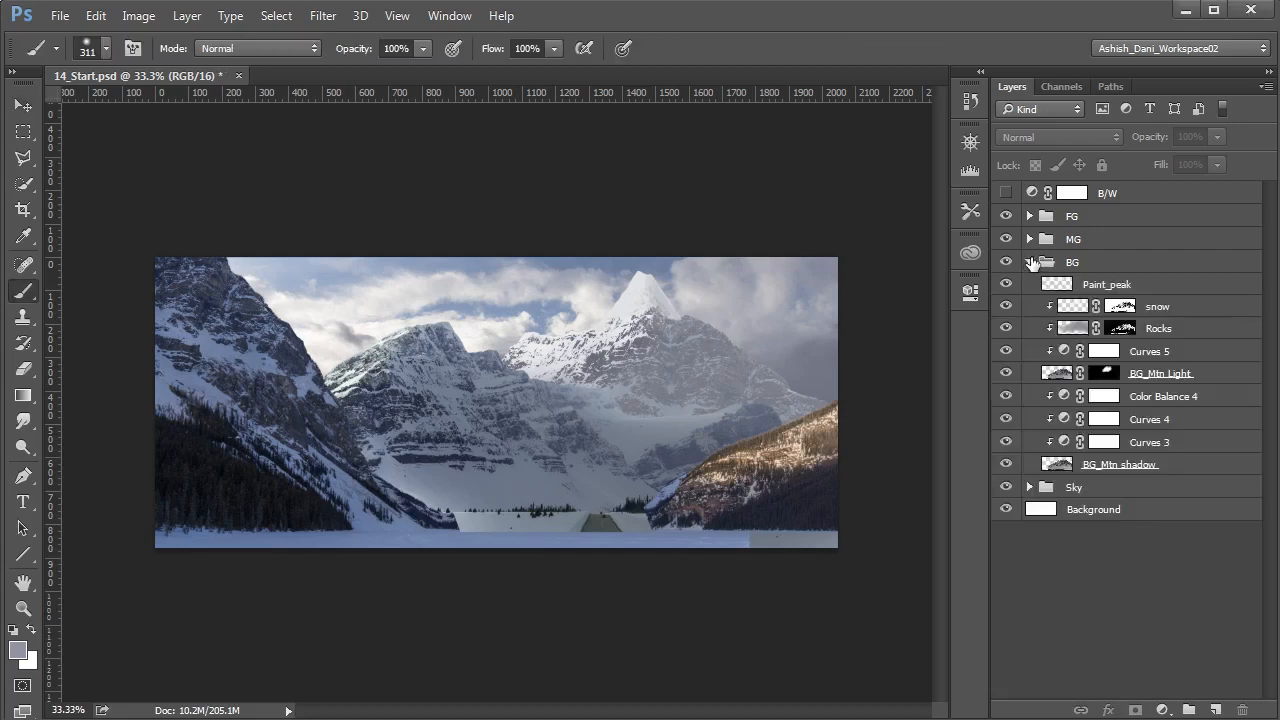
pyautogui.click(1006, 216)
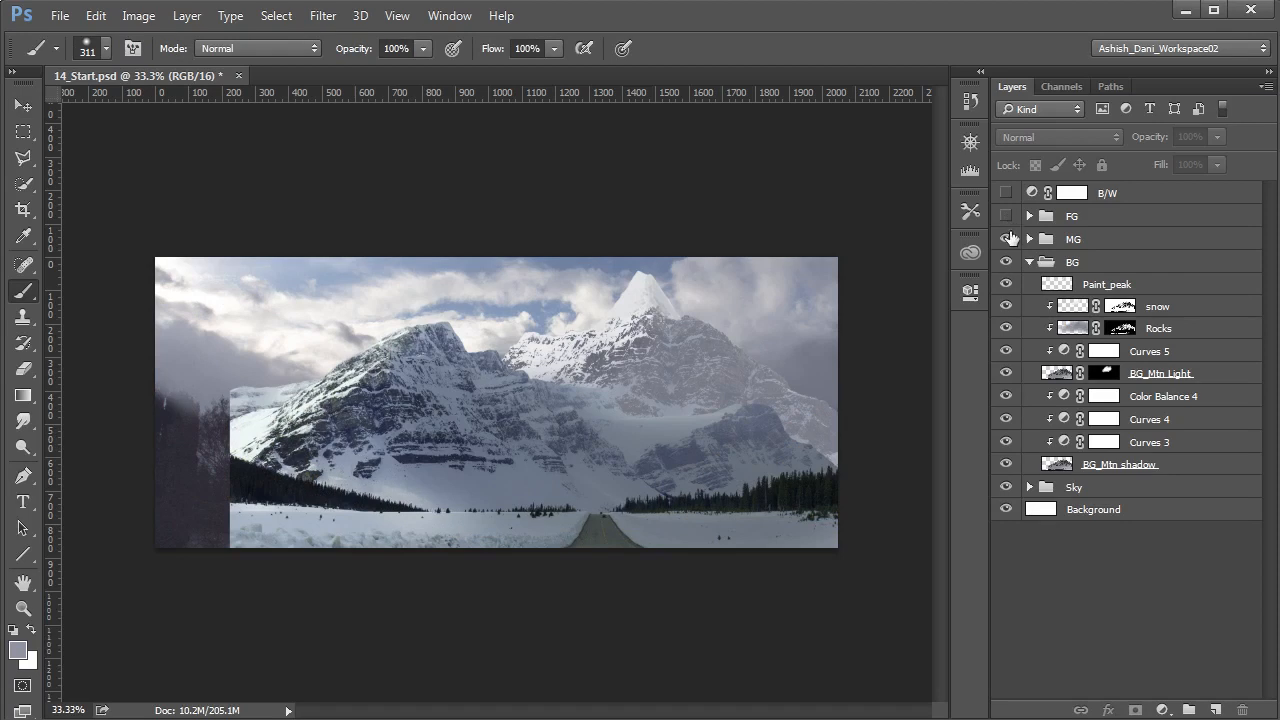
pyautogui.press('v')
pyautogui.click(1066, 396)
pyautogui.click(1162, 710)
pyautogui.click(1206, 392)
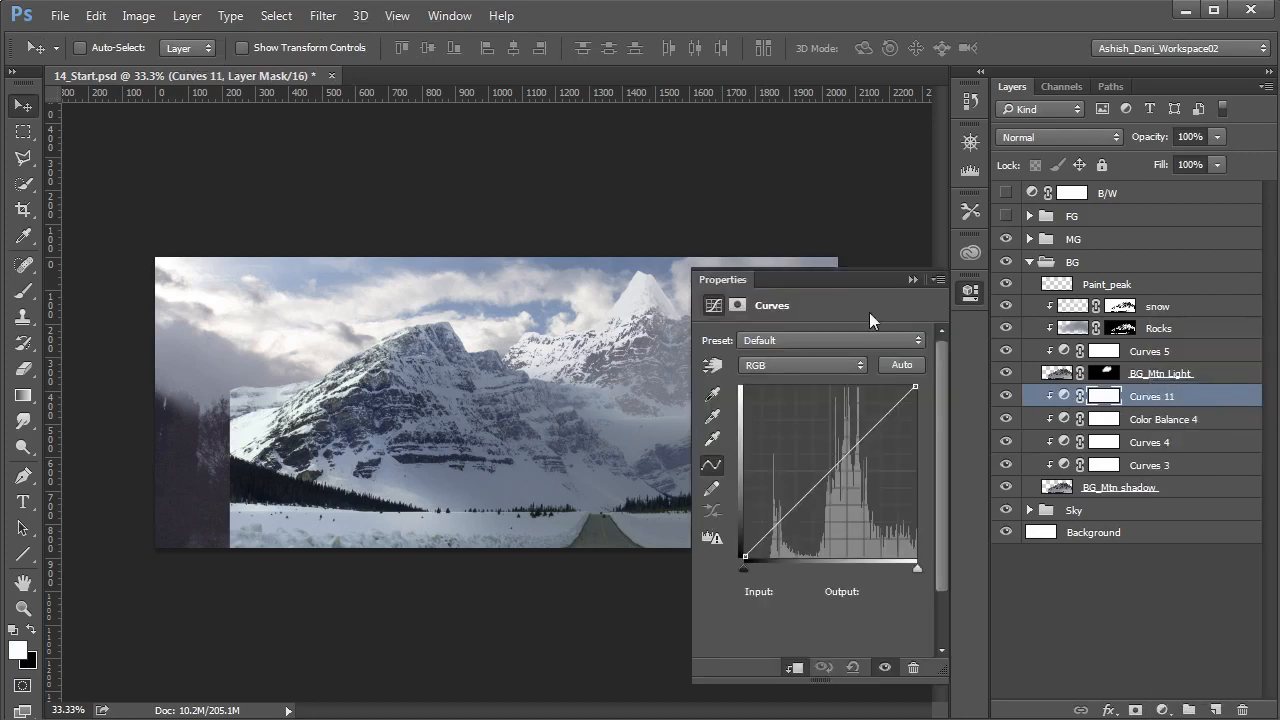
# - With the MG group hidden, darken the background mountain in Curves: lower the white end point slightly and add a point at input 103, output 90
pyautogui.moveTo(865, 278); pyautogui.dragTo(299, 252)
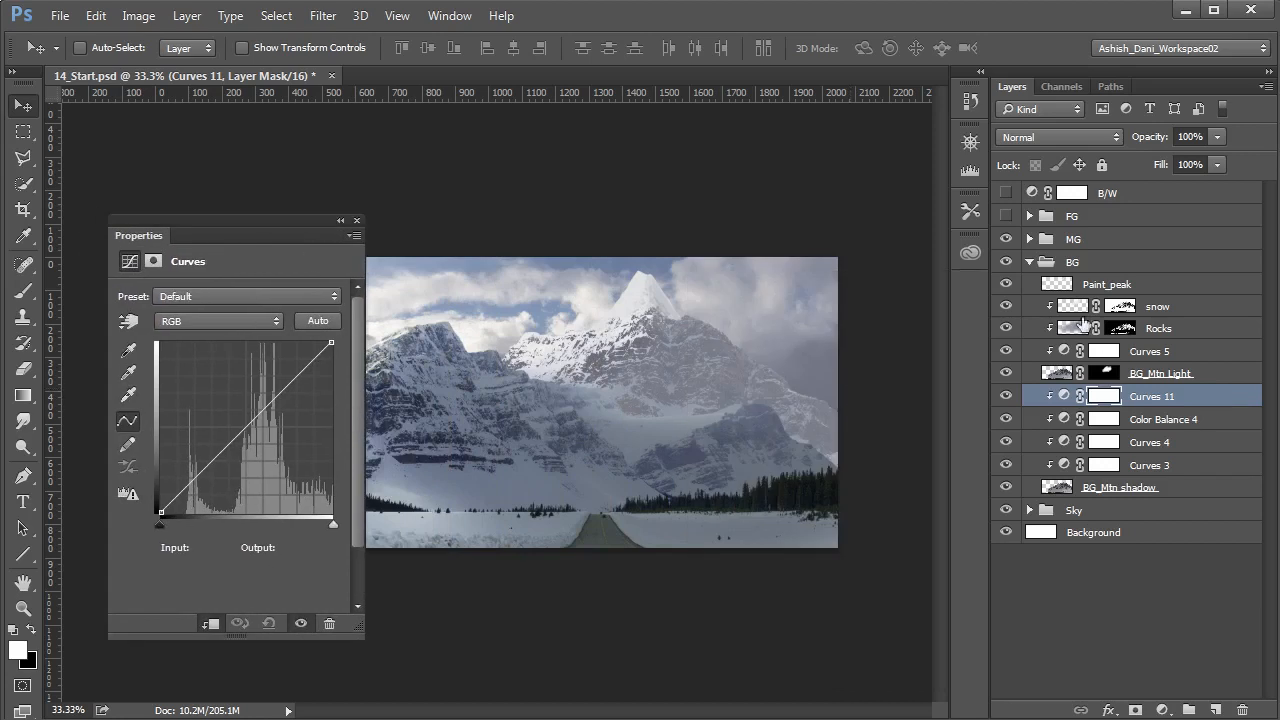
pyautogui.click(1006, 241)
pyautogui.moveTo(331, 341); pyautogui.dragTo(331, 348)
pyautogui.moveTo(251, 424); pyautogui.dragTo(230, 452)
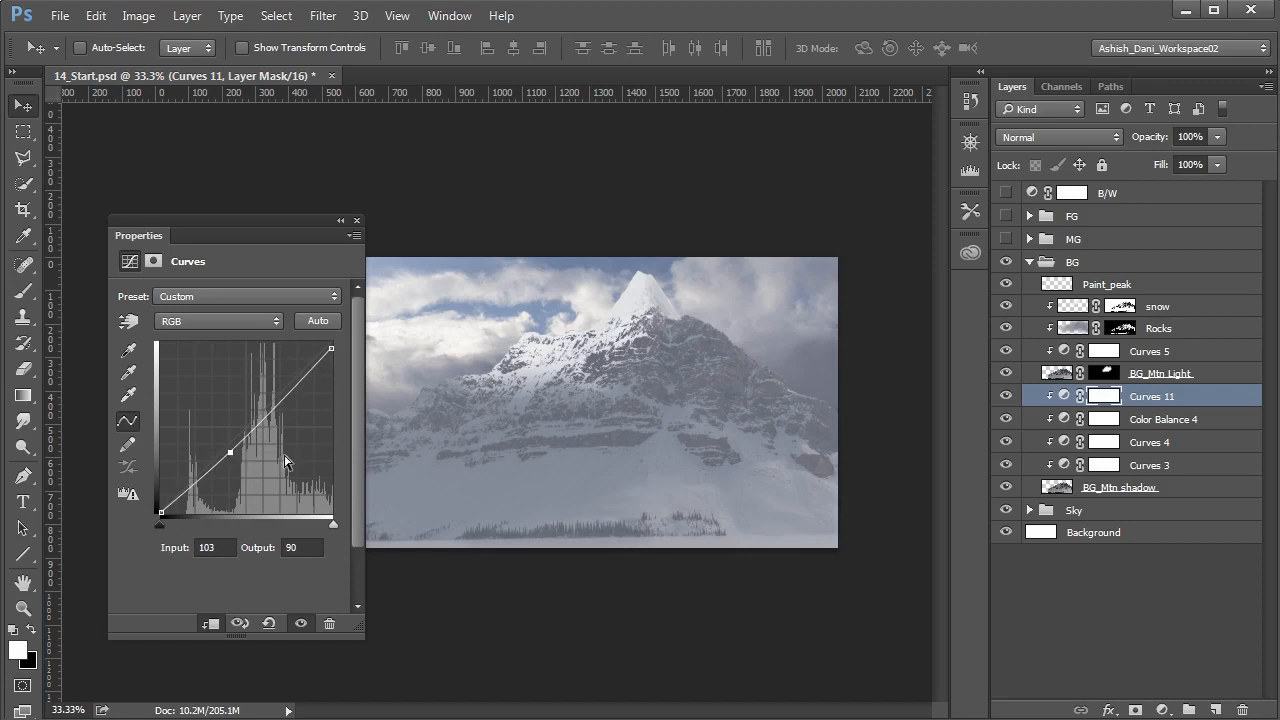
# - Invert the new Curves adjustment's mask to black and paint white over the background mountain's right slope
pyautogui.click(1106, 400)
pyautogui.hotkey('ctrl', 'i')
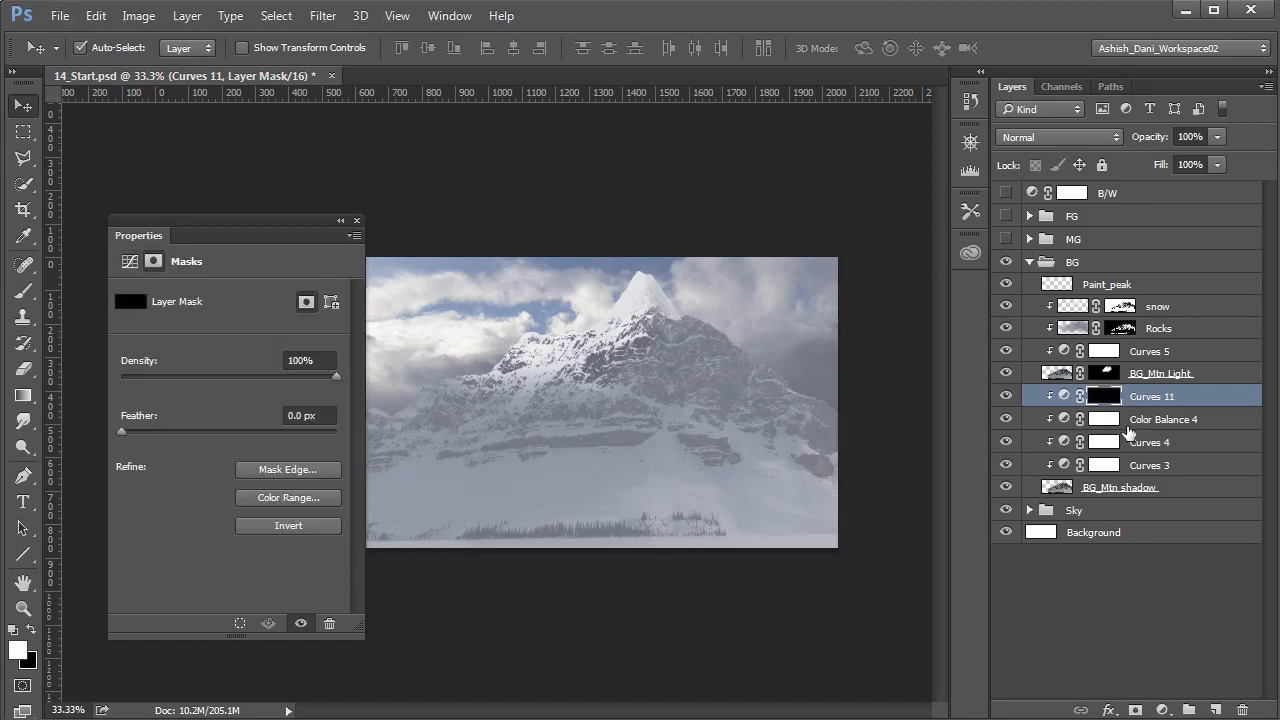
pyautogui.press('b')
pyautogui.moveTo(687, 424)
pyautogui.mouseDown()
pyautogui.moveTo(619, 482)
pyautogui.moveTo(766, 401)
pyautogui.moveTo(796, 448)
pyautogui.moveTo(836, 433)
pyautogui.moveTo(761, 371)
pyautogui.moveTo(555, 430)
pyautogui.moveTo(681, 354)
pyautogui.moveTo(621, 424)
pyautogui.moveTo(540, 450)
pyautogui.moveTo(604, 408)
pyautogui.moveTo(734, 437)
pyautogui.moveTo(634, 455)
pyautogui.moveTo(660, 442)
pyautogui.moveTo(618, 385)
pyautogui.moveTo(813, 362)
pyautogui.moveTo(641, 378)
pyautogui.moveTo(777, 383)
pyautogui.moveTo(558, 432)
pyautogui.moveTo(754, 413)
pyautogui.moveTo(843, 428)
pyautogui.moveTo(829, 448)
pyautogui.moveTo(812, 444)
pyautogui.moveTo(849, 433)
pyautogui.moveTo(746, 386)
pyautogui.moveTo(798, 400)
pyautogui.moveTo(806, 430)
pyautogui.moveTo(712, 397)
pyautogui.moveTo(711, 381)
pyautogui.moveTo(763, 408)
pyautogui.moveTo(677, 422)
pyautogui.moveTo(685, 433)
pyautogui.moveTo(808, 435)
pyautogui.mouseUp()
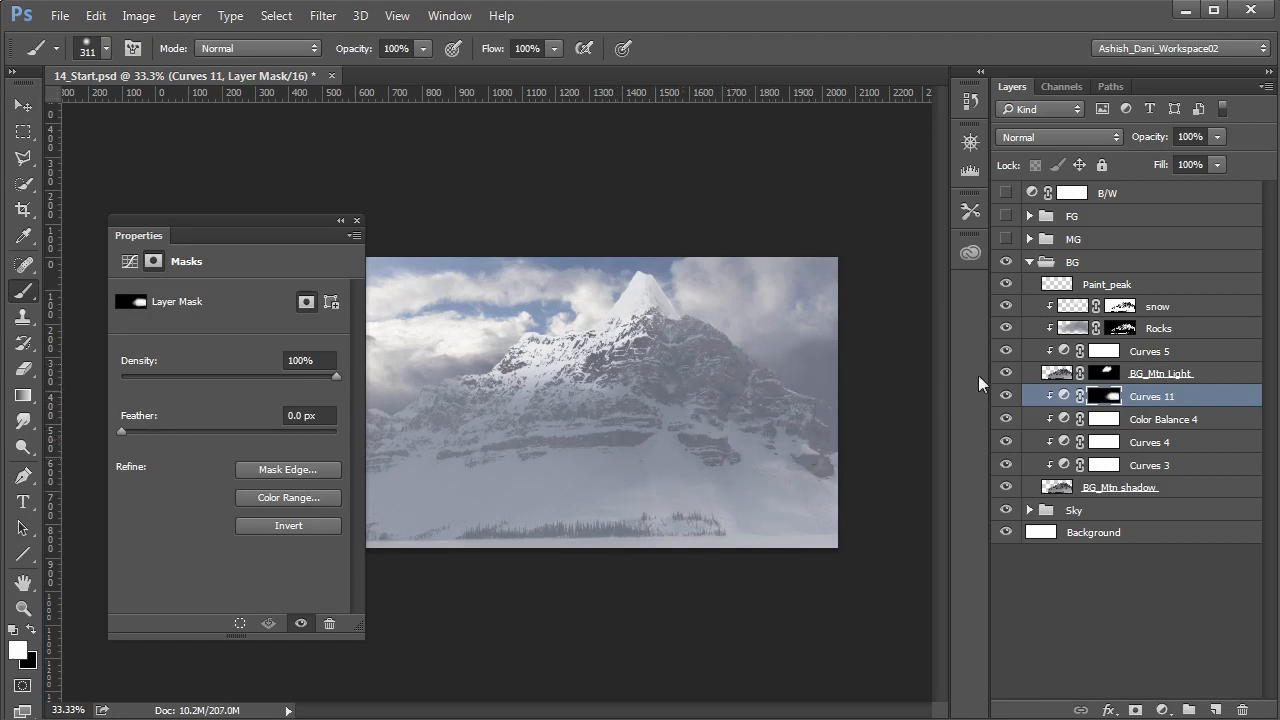
# - Show the MG group and, using the B/W layer temporarily to judge values, set the background Curves point to output 88
pyautogui.click(1006, 239)
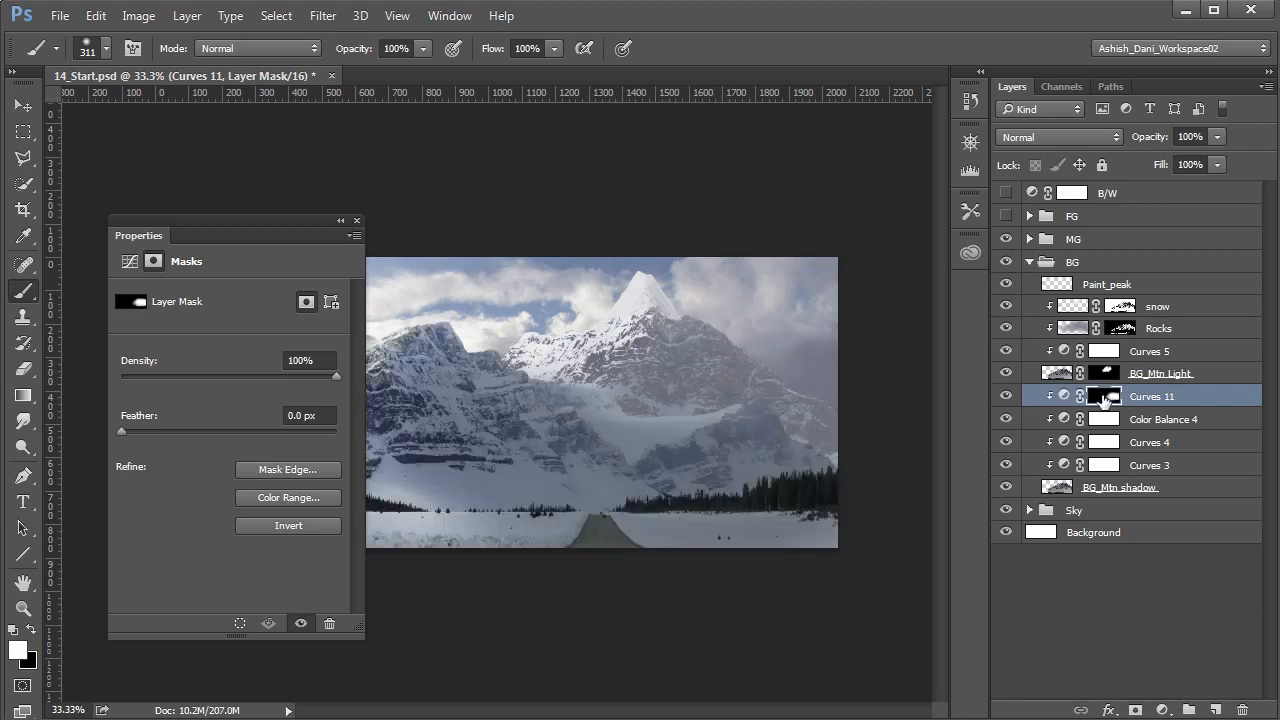
pyautogui.click(1006, 192)
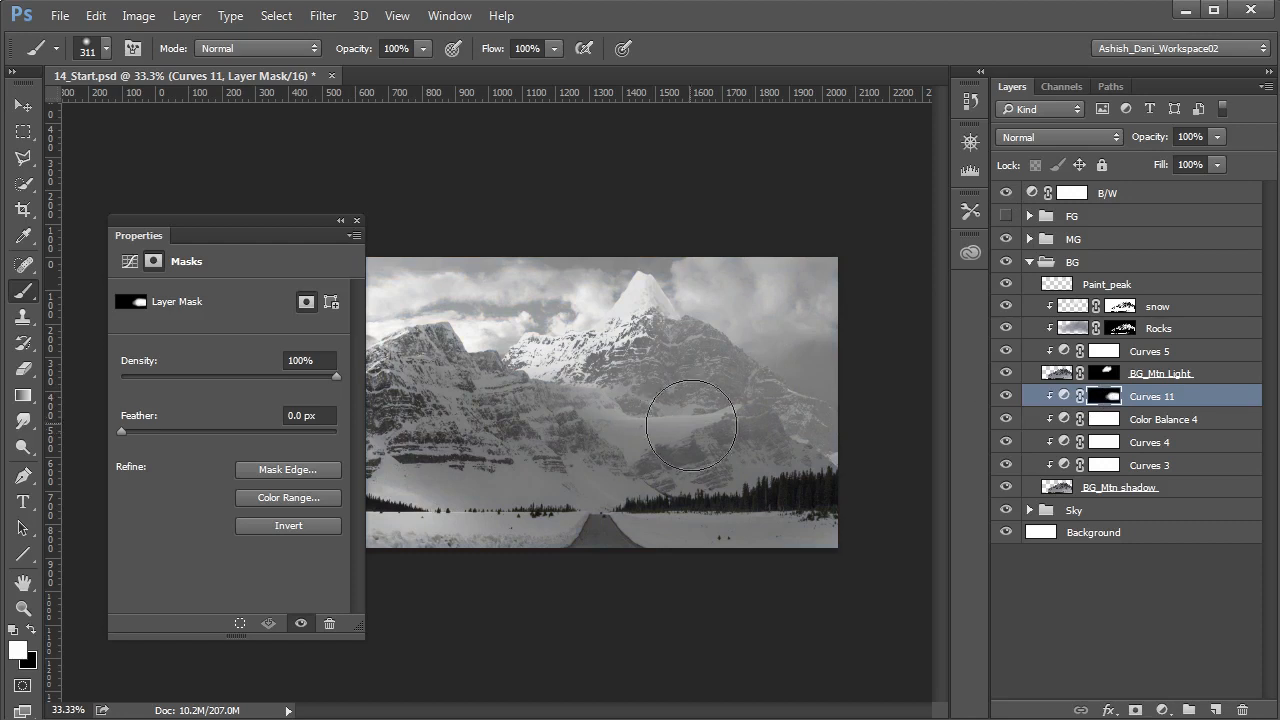
pyautogui.click(1064, 396)
pyautogui.click(229, 452)
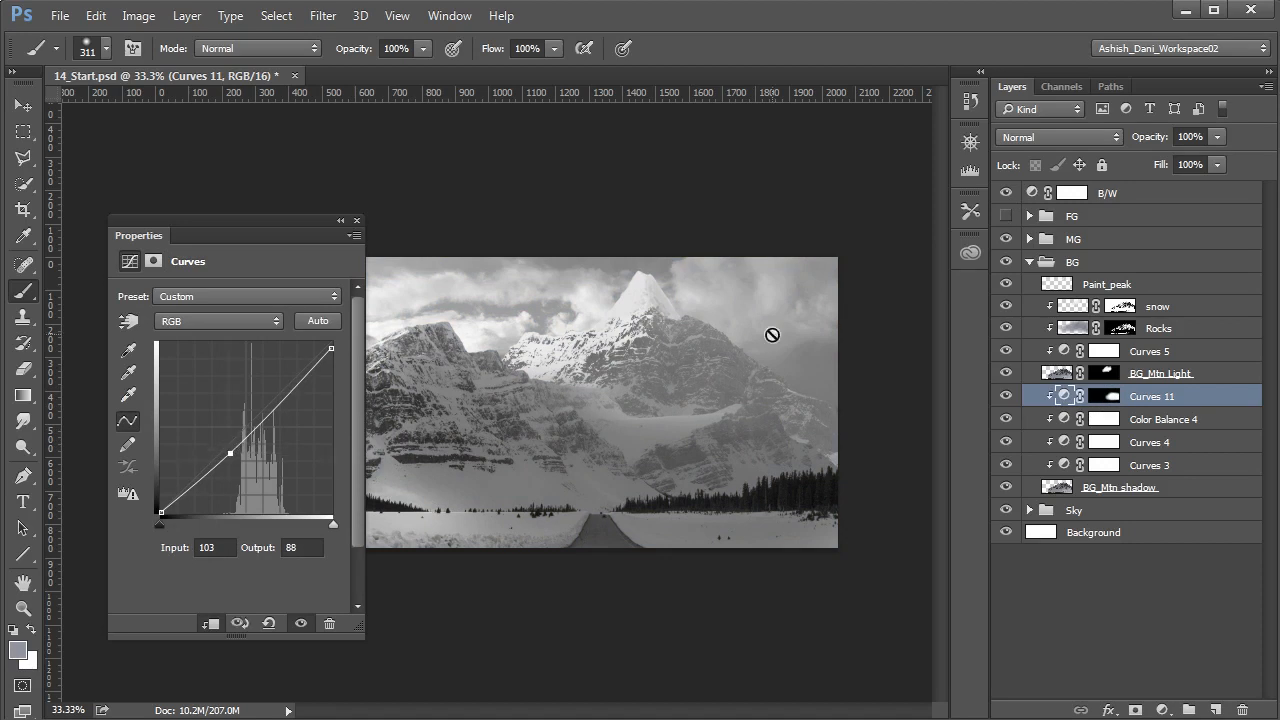
pyautogui.click(1064, 397)
pyautogui.click(1006, 192)
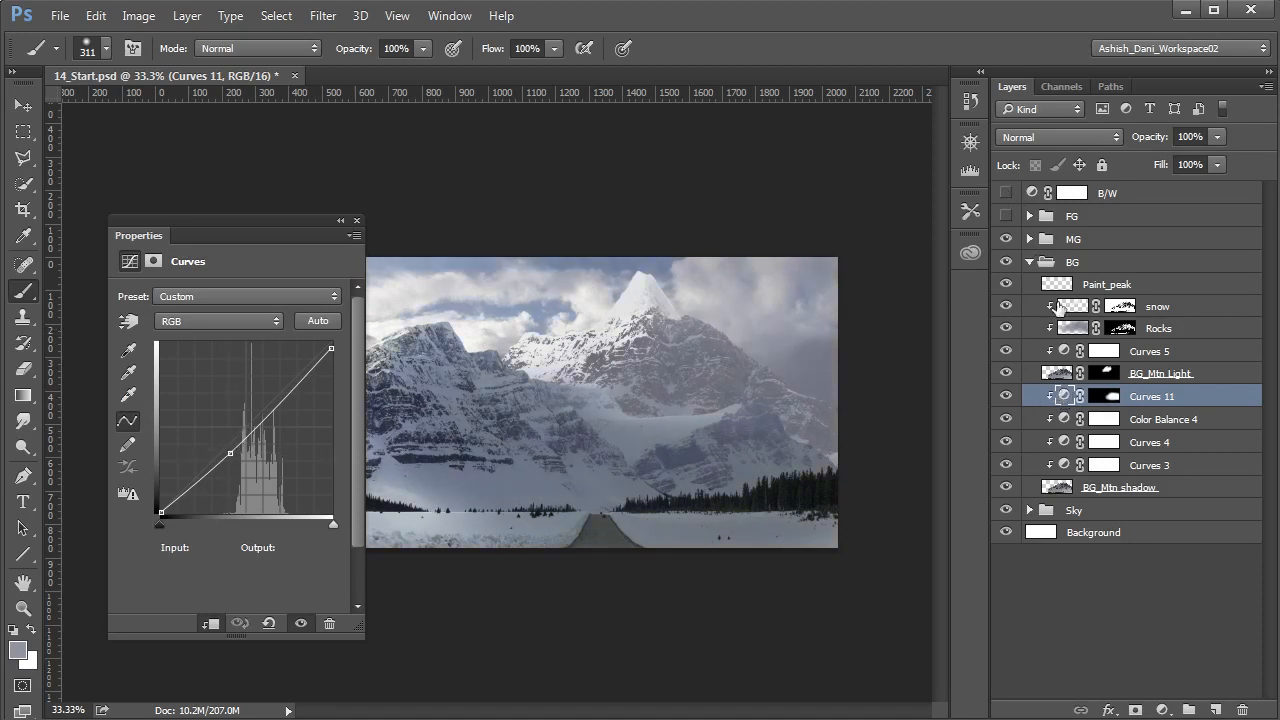
# - Inside the MG group, delete the hidden Curves 7 and Curves 9 adjustment layers
pyautogui.click(1030, 262)
pyautogui.click(1030, 239)
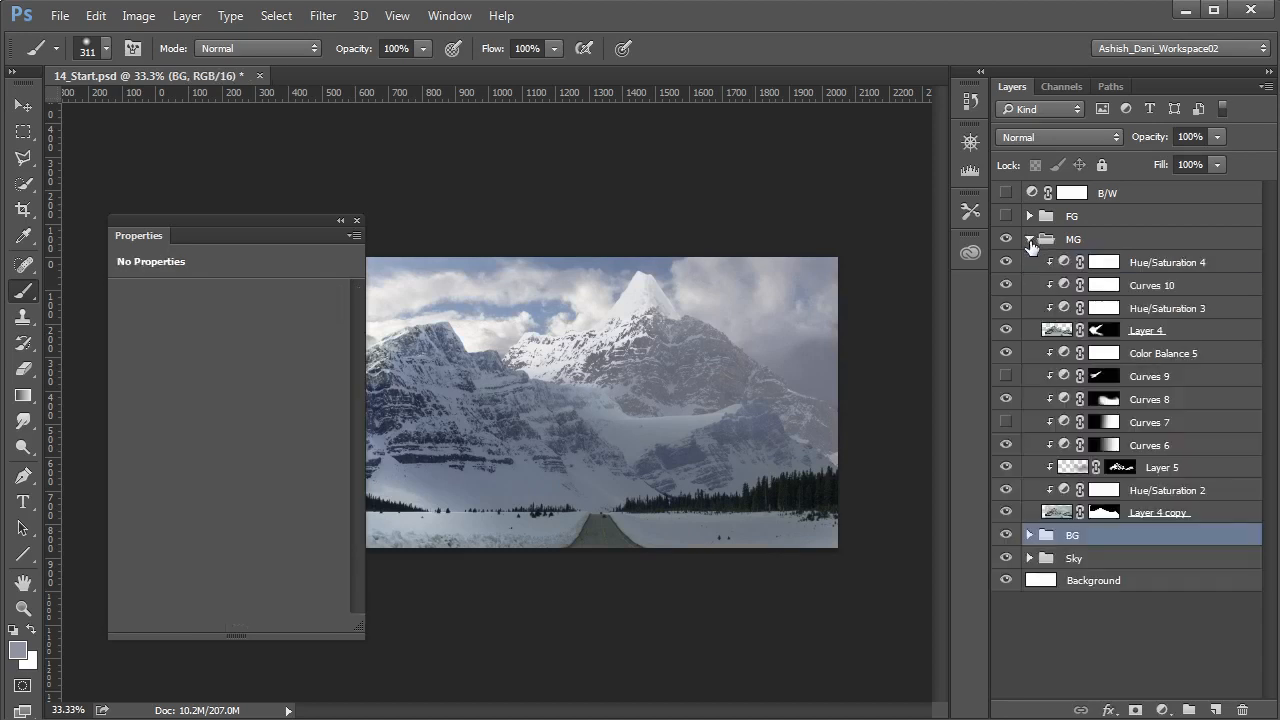
pyautogui.moveTo(288, 221); pyautogui.dragTo(972, 281)
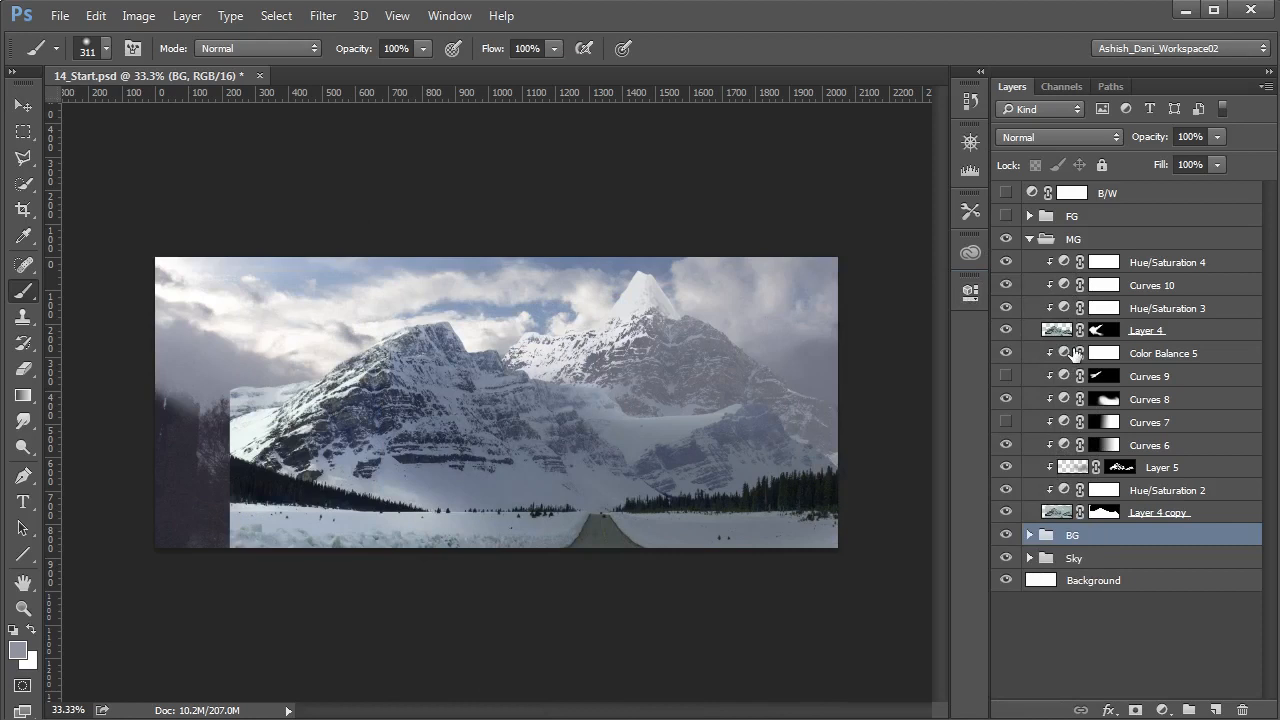
pyautogui.click(1064, 423)
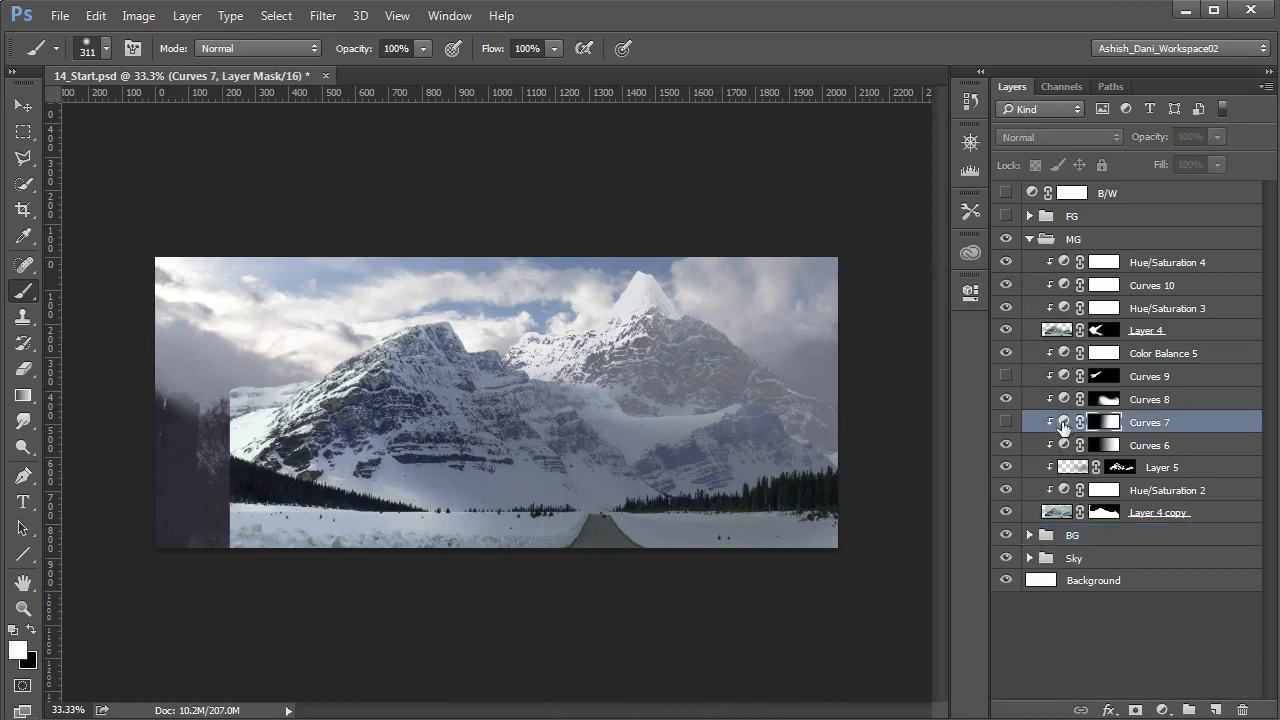
pyautogui.press('Delete')
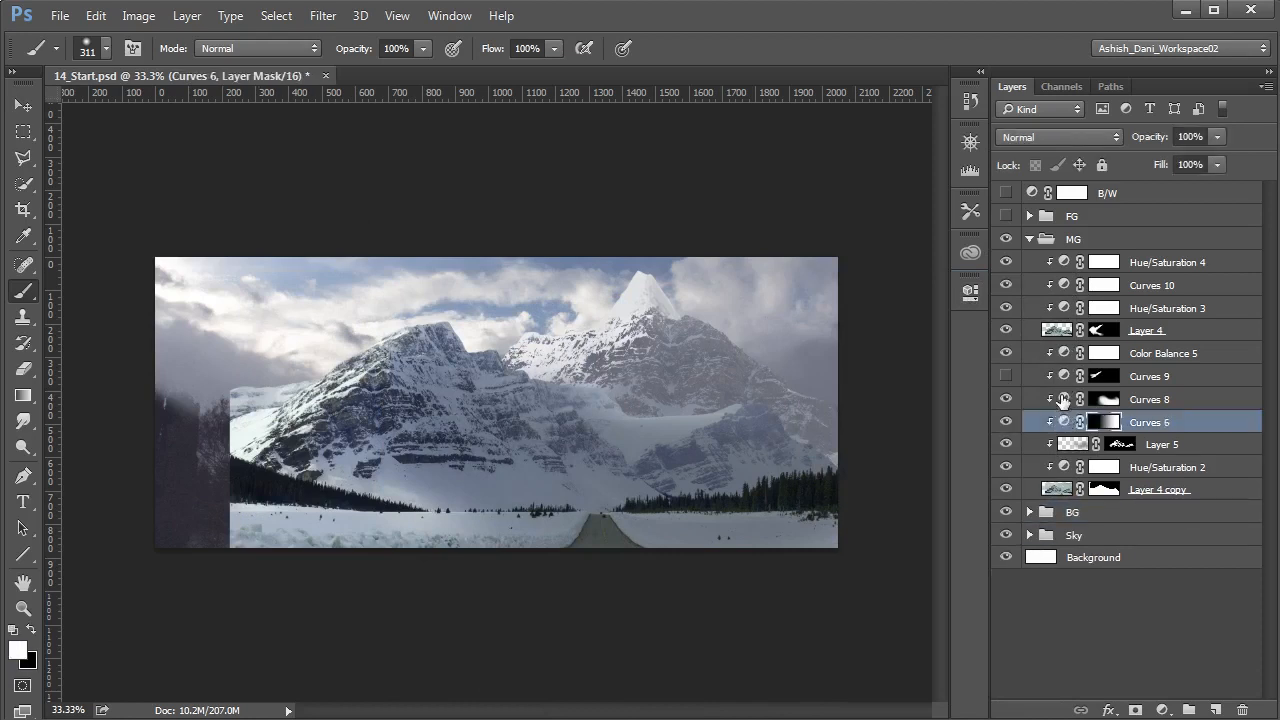
pyautogui.click(1062, 383)
pyautogui.press('Delete')
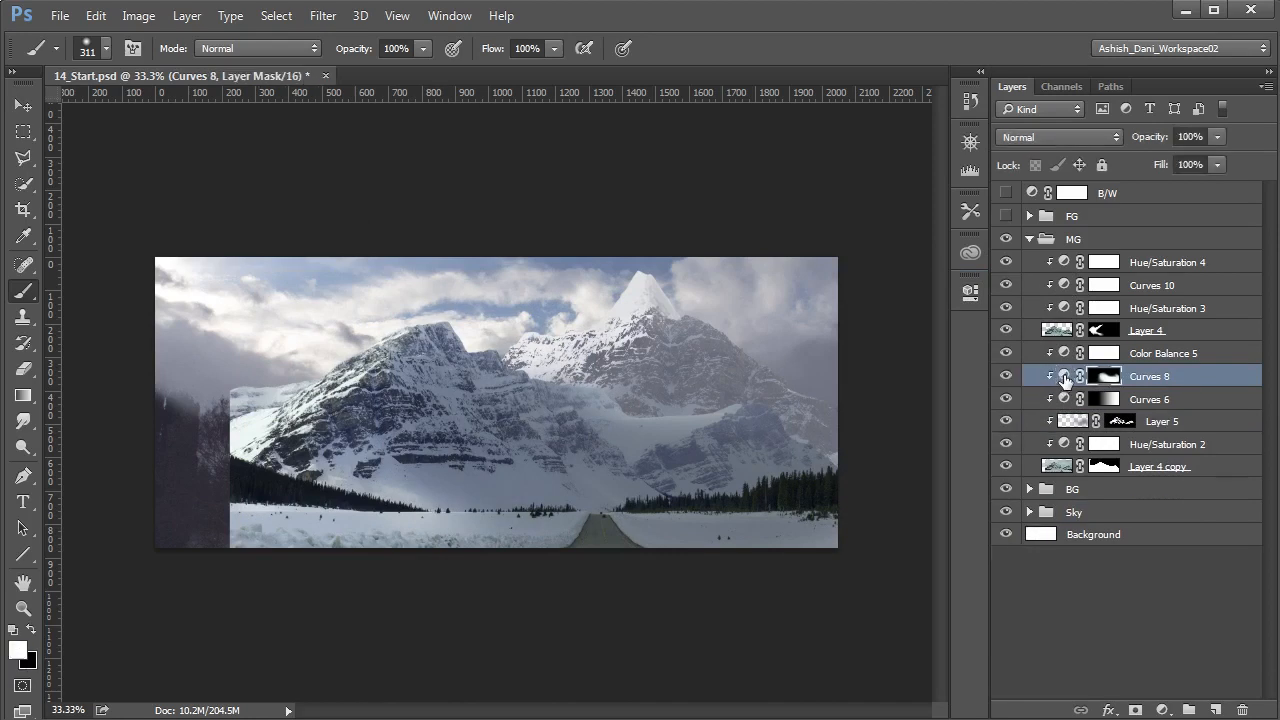
# - Hide Layer 4, compare the image with and without Curves 8, and fill the Curves 8 mask with white
pyautogui.click(1005, 330)
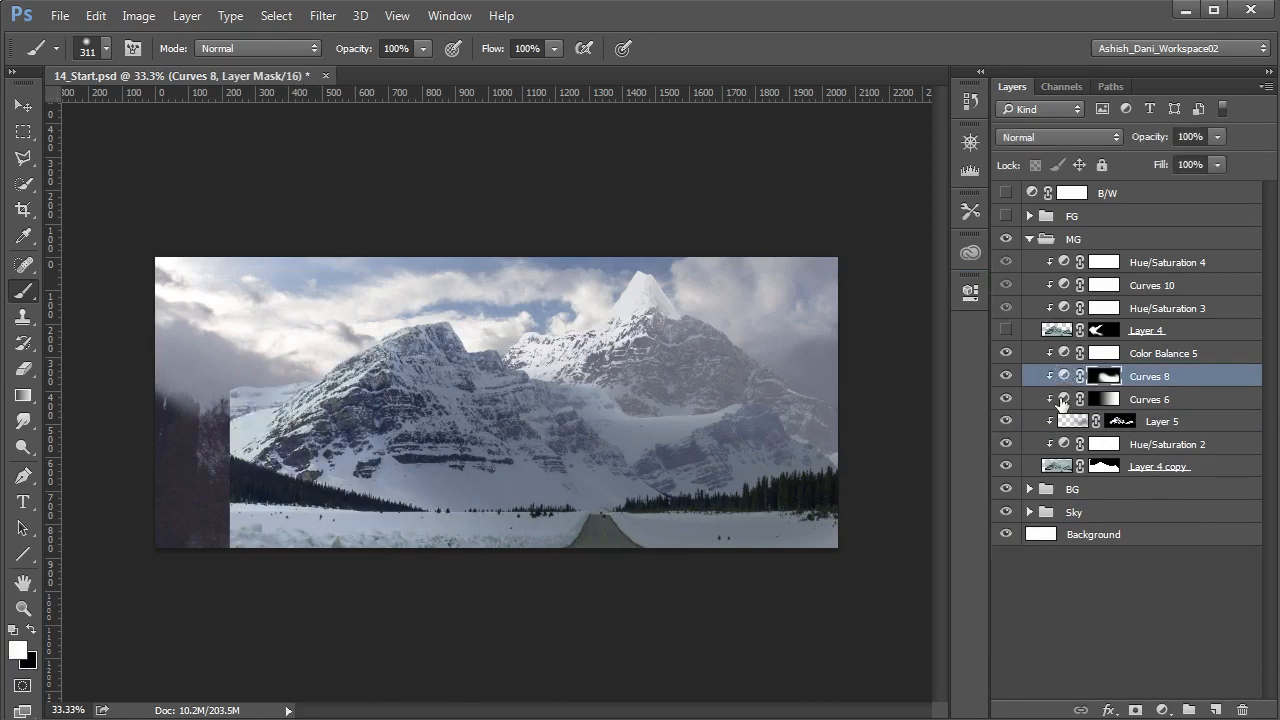
pyautogui.click(1006, 376)
pyautogui.click(1006, 376)
pyautogui.click(1006, 376)
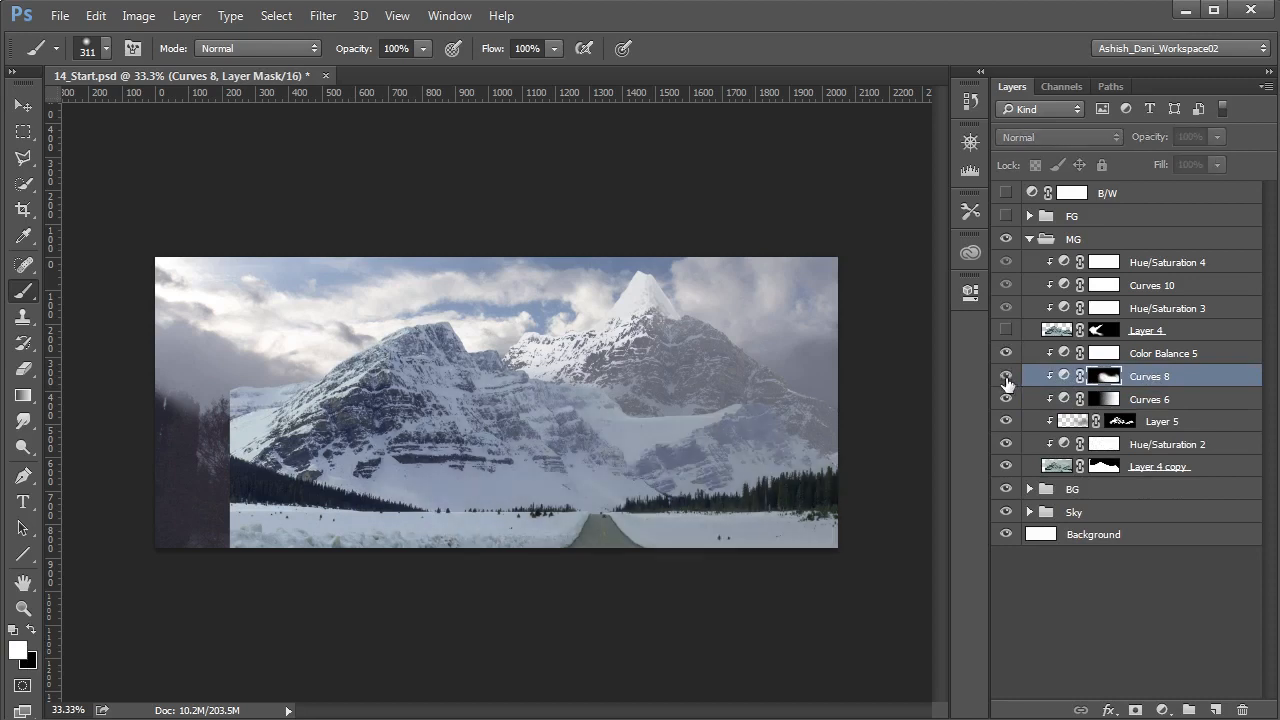
pyautogui.click(1006, 376)
pyautogui.hotkey('alt', 'BackSpace')
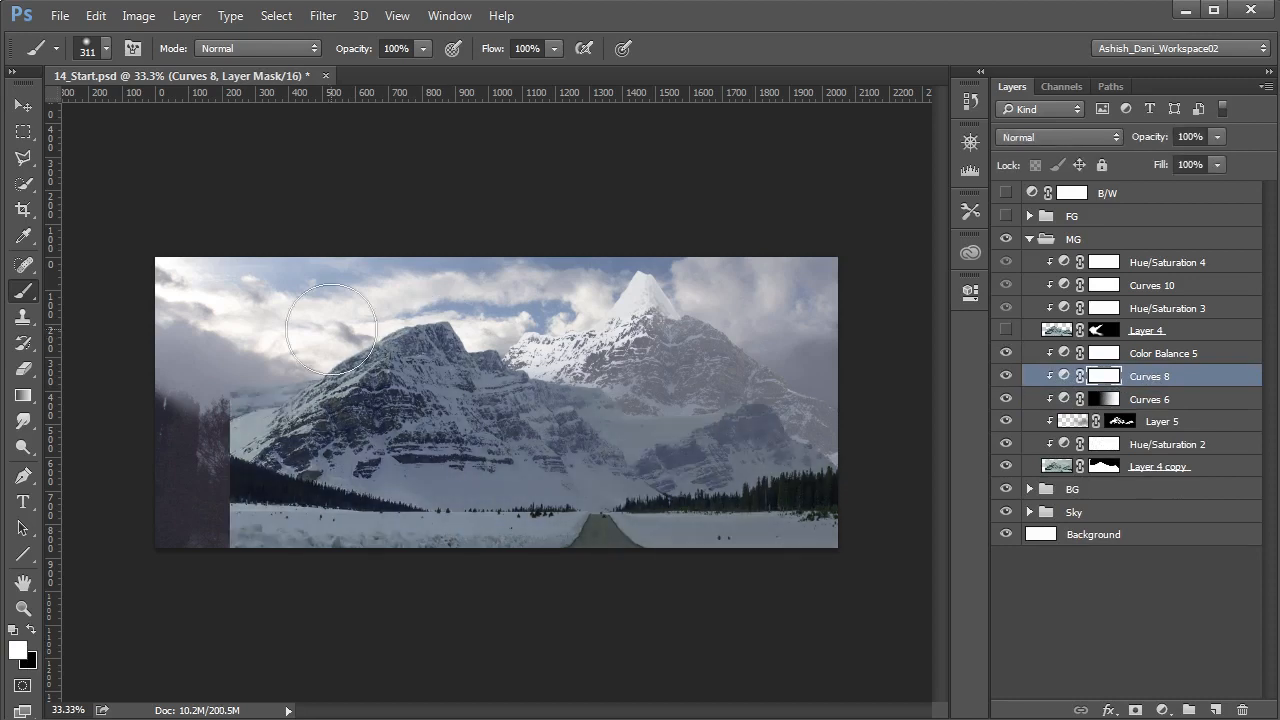
# - Paint black on the Curves 8 mask along the middle-ground mountain's upper ridge and right slope, temporarily using the B/W layer to judge values
pyautogui.press('x')
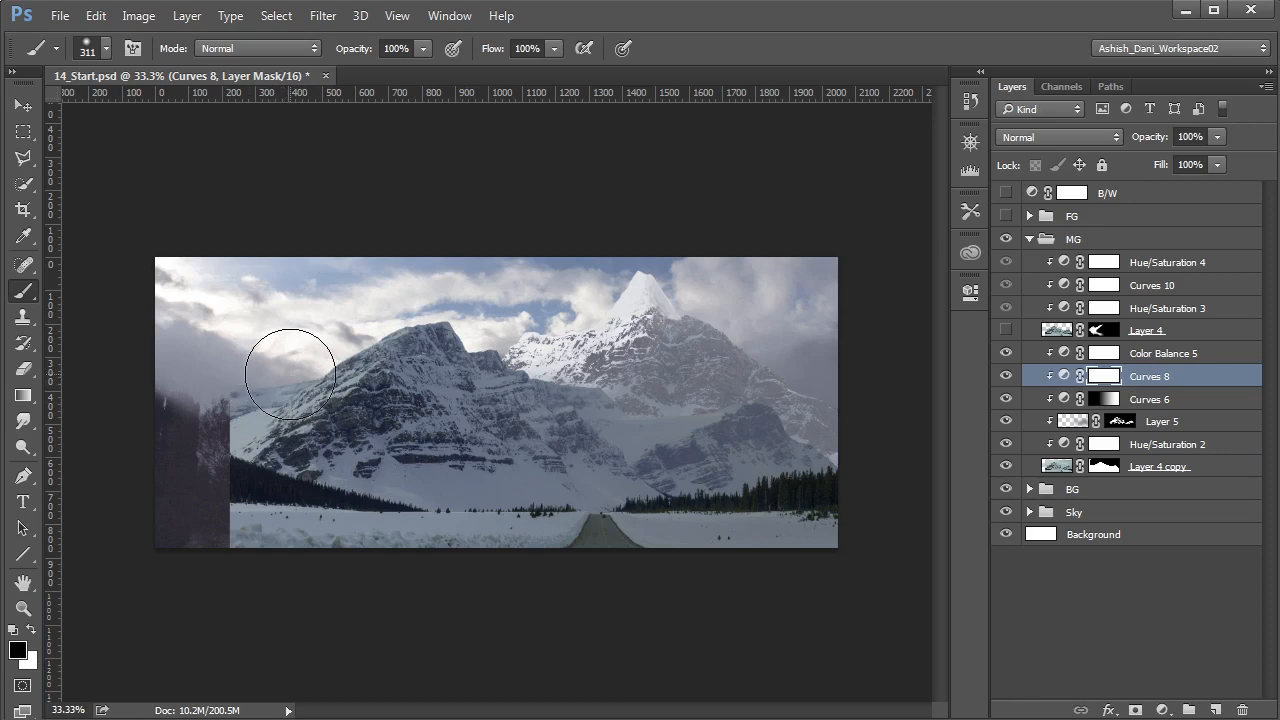
pyautogui.moveTo(246, 371); pyautogui.dragTo(380, 306)
pyautogui.moveTo(246, 366)
pyautogui.mouseDown()
pyautogui.moveTo(422, 300)
pyautogui.moveTo(571, 271)
pyautogui.mouseUp()
pyautogui.click(1005, 192)
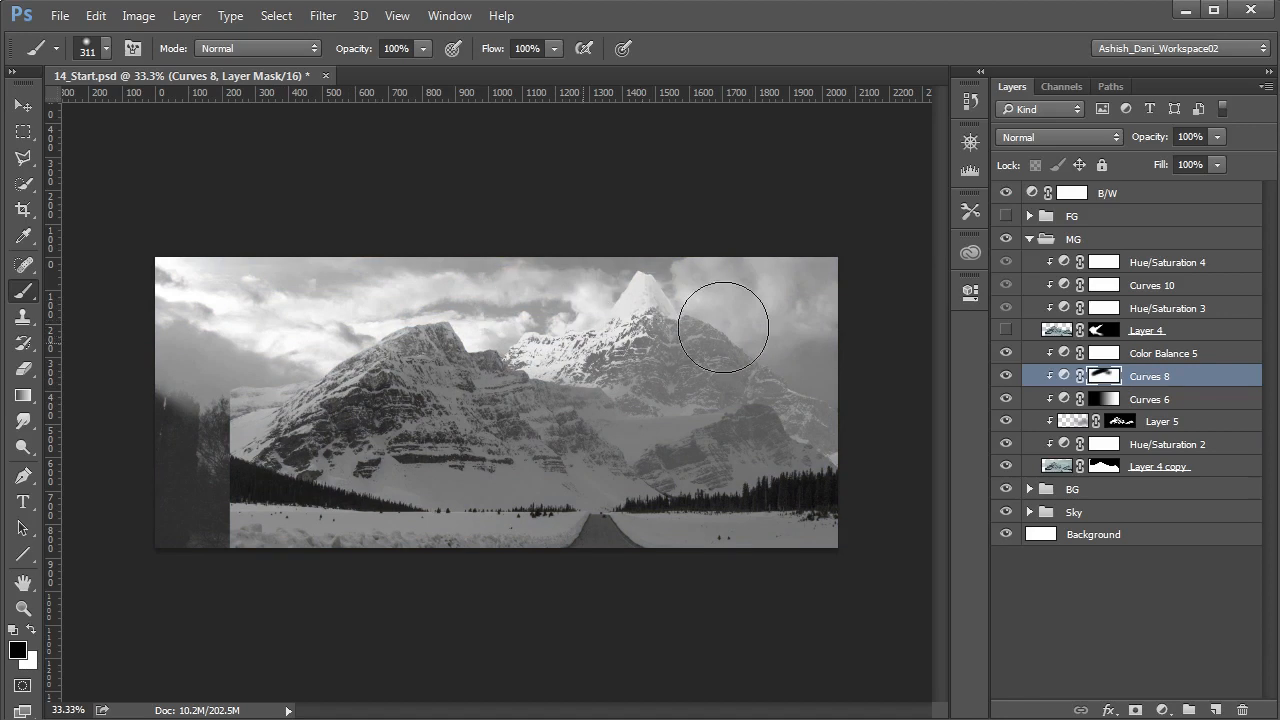
pyautogui.moveTo(665, 363)
pyautogui.mouseDown()
pyautogui.moveTo(631, 384)
pyautogui.moveTo(636, 402)
pyautogui.mouseUp()
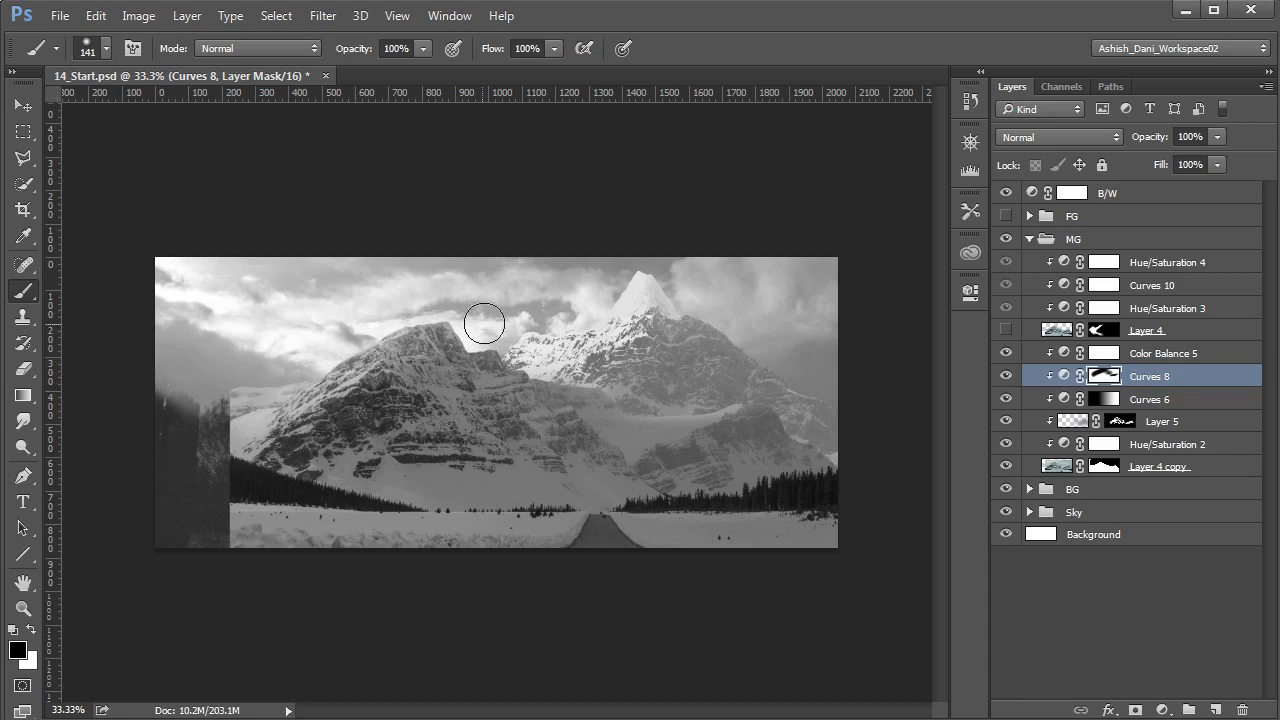
pyautogui.click(1005, 192)
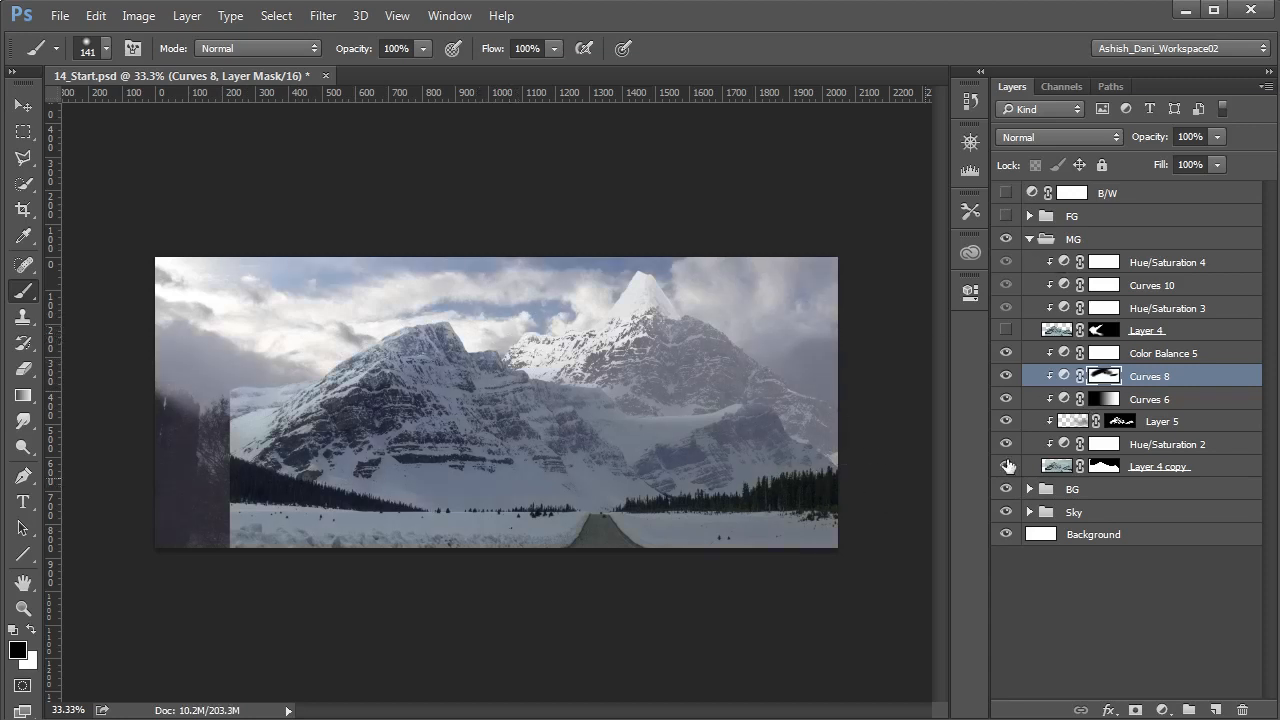
# - Delete Color Balance 5 and clip a new Hue/Saturation adjustment above Curves 8
pyautogui.click(1067, 356)
pyautogui.click(1065, 354)
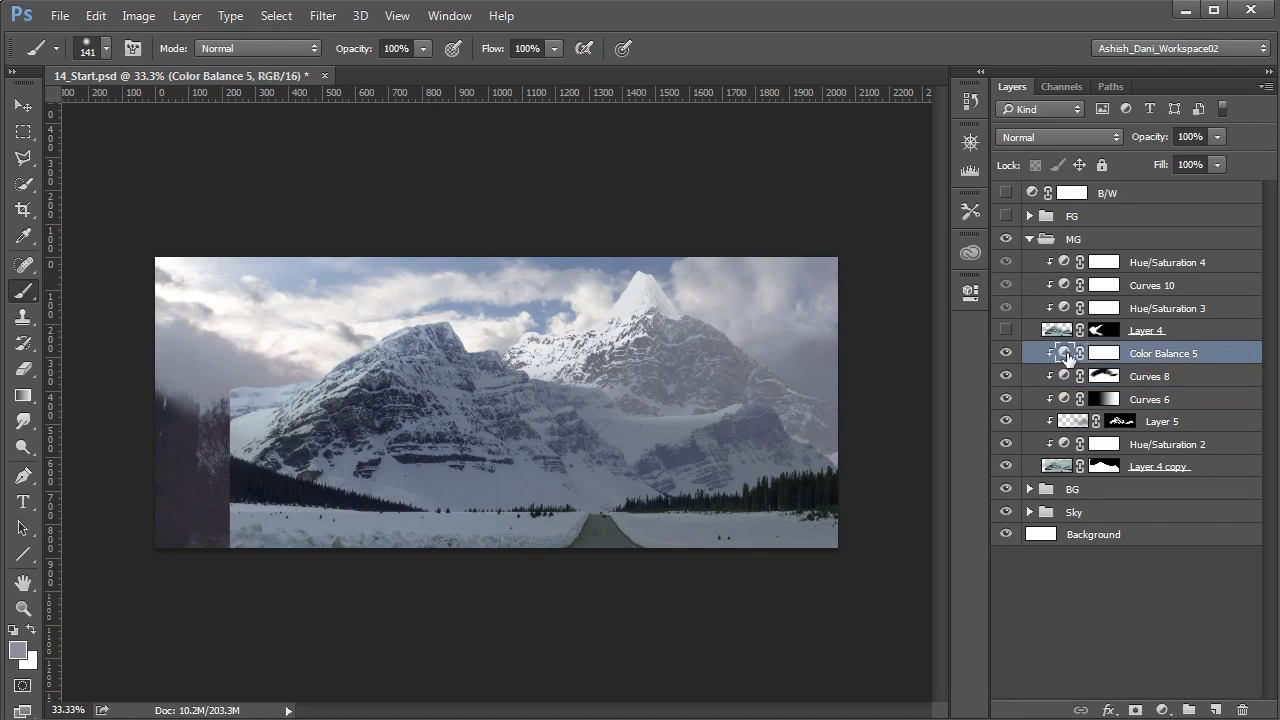
pyautogui.moveTo(1232, 709); pyautogui.dragTo(1238, 709)
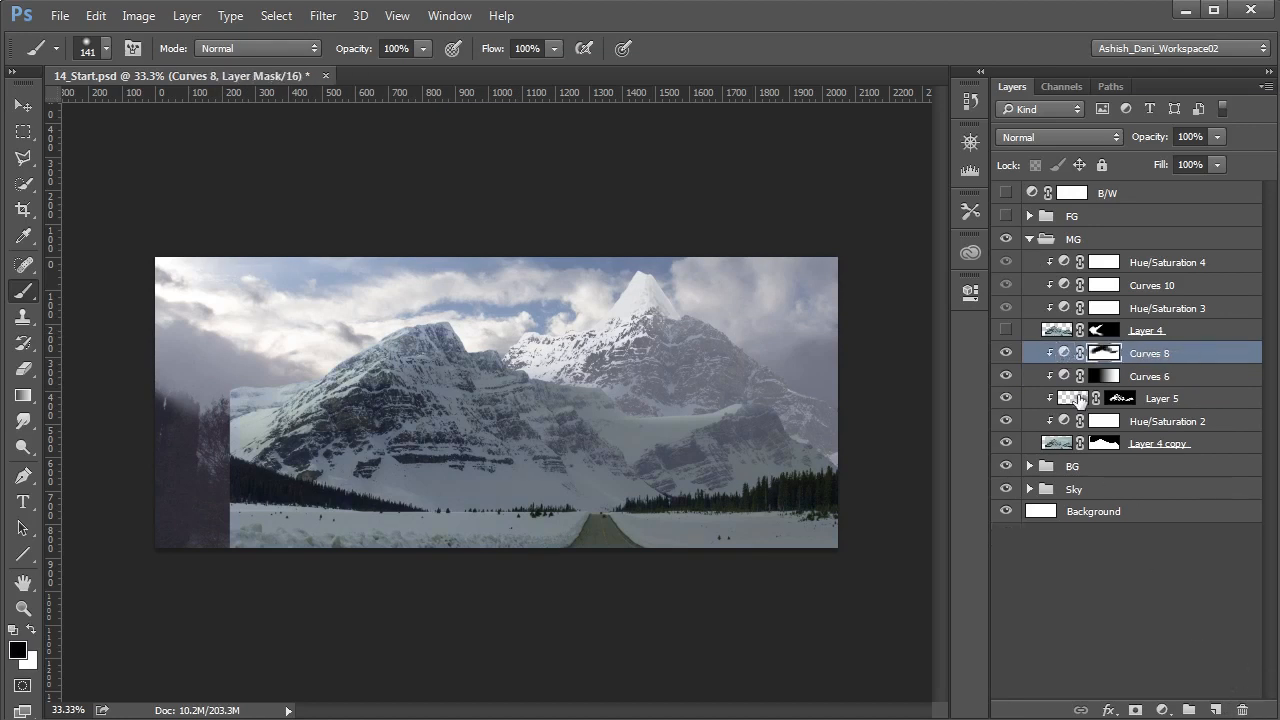
pyautogui.click(1162, 709)
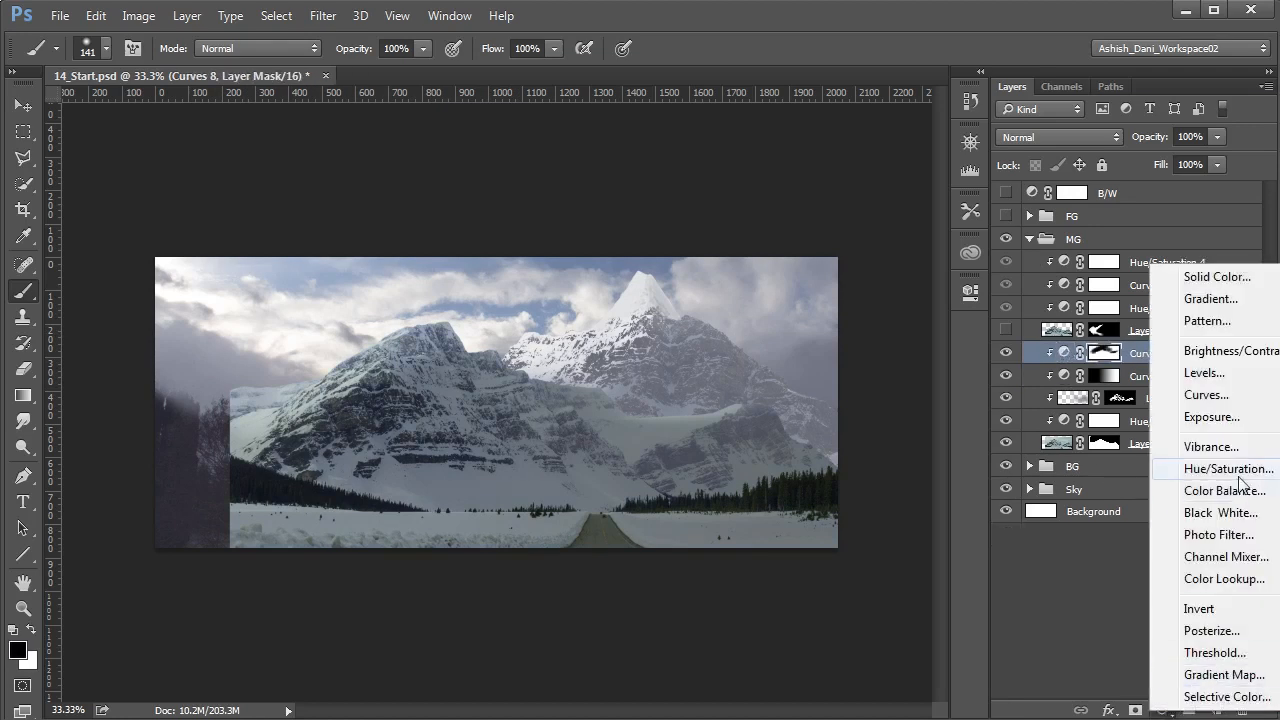
pyautogui.click(1202, 452)
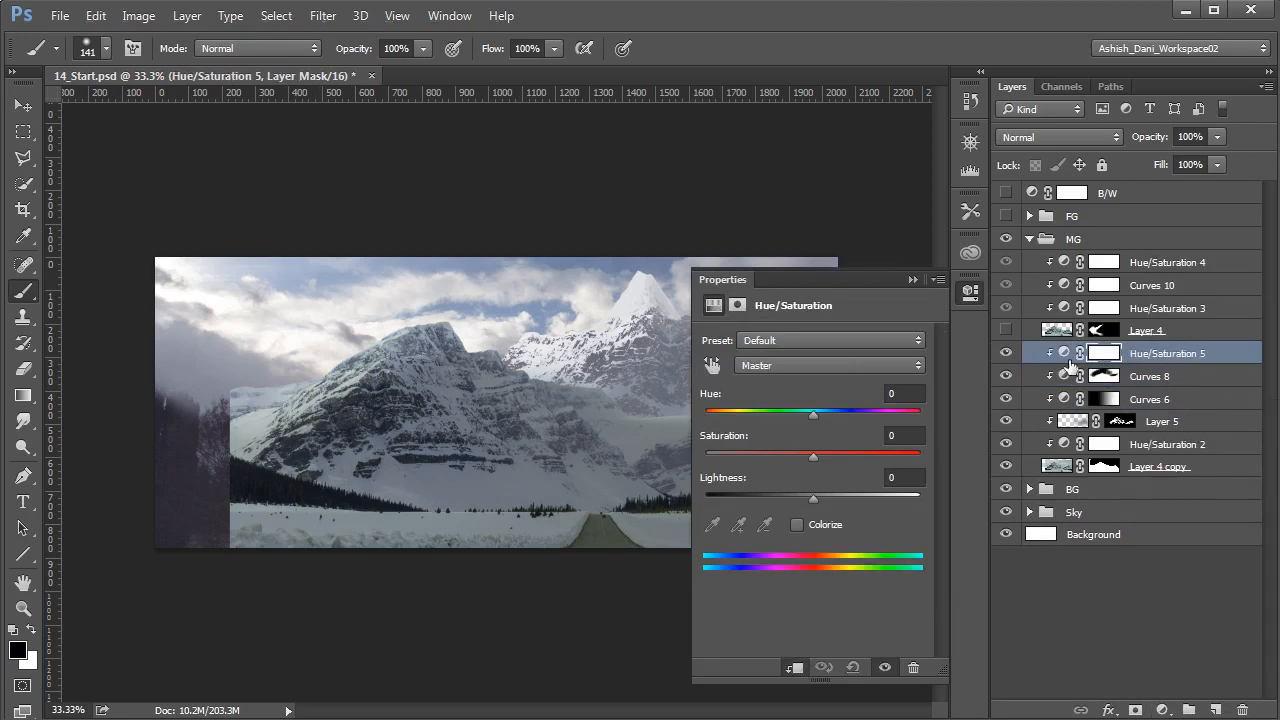
# - In the new Hue/Saturation adjustment, set the Cyans hue to +22 and the Master saturation to +3
pyautogui.click(1064, 355)
pyautogui.click(840, 364)
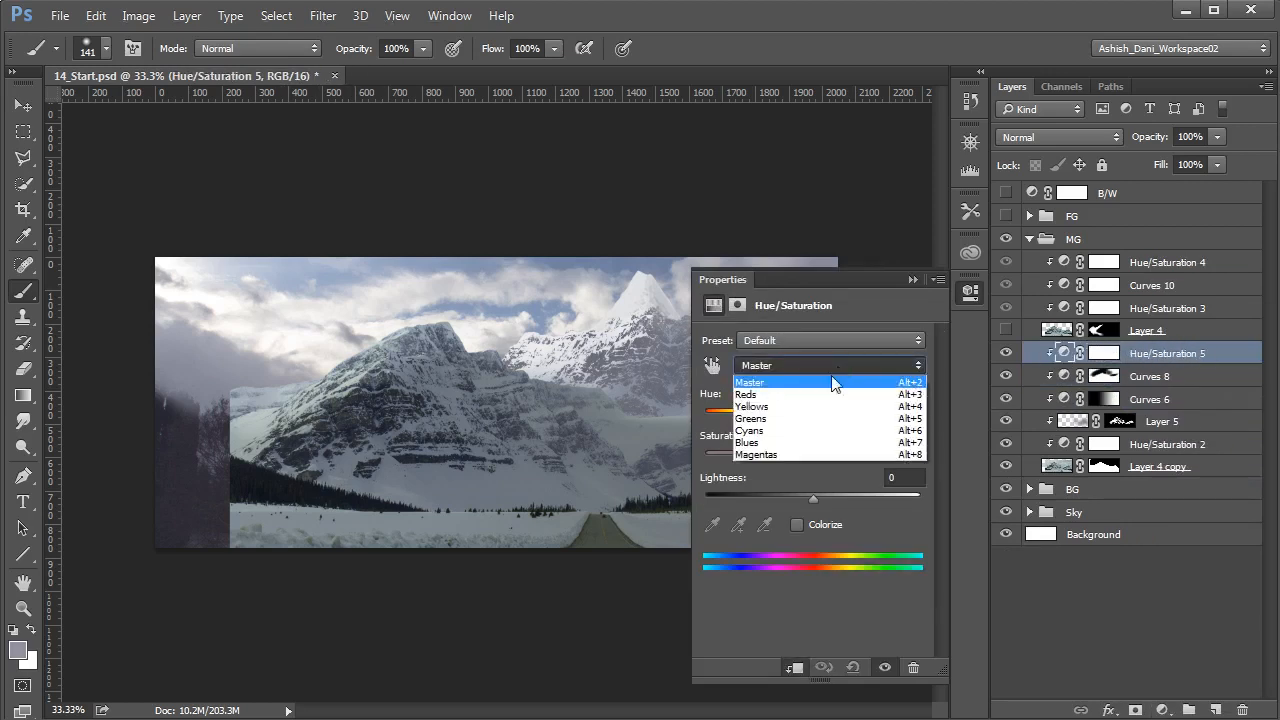
pyautogui.click(808, 437)
pyautogui.moveTo(813, 416); pyautogui.dragTo(837, 417)
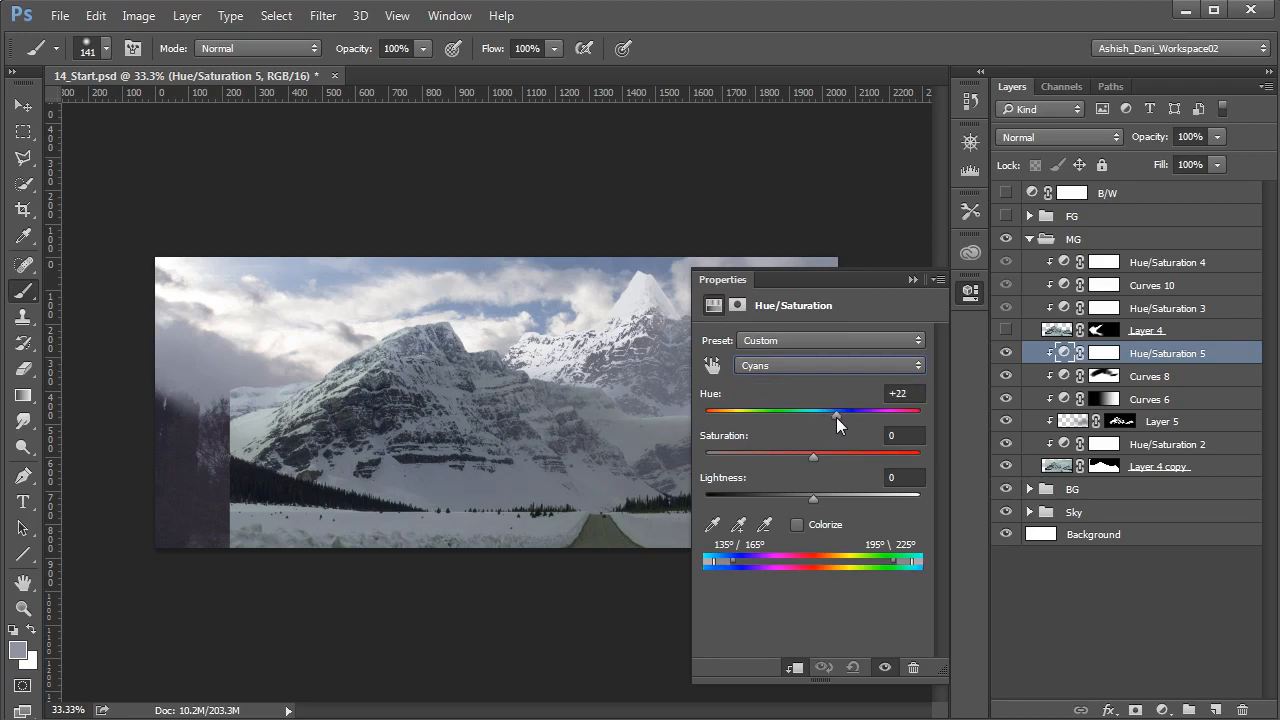
pyautogui.click(820, 366)
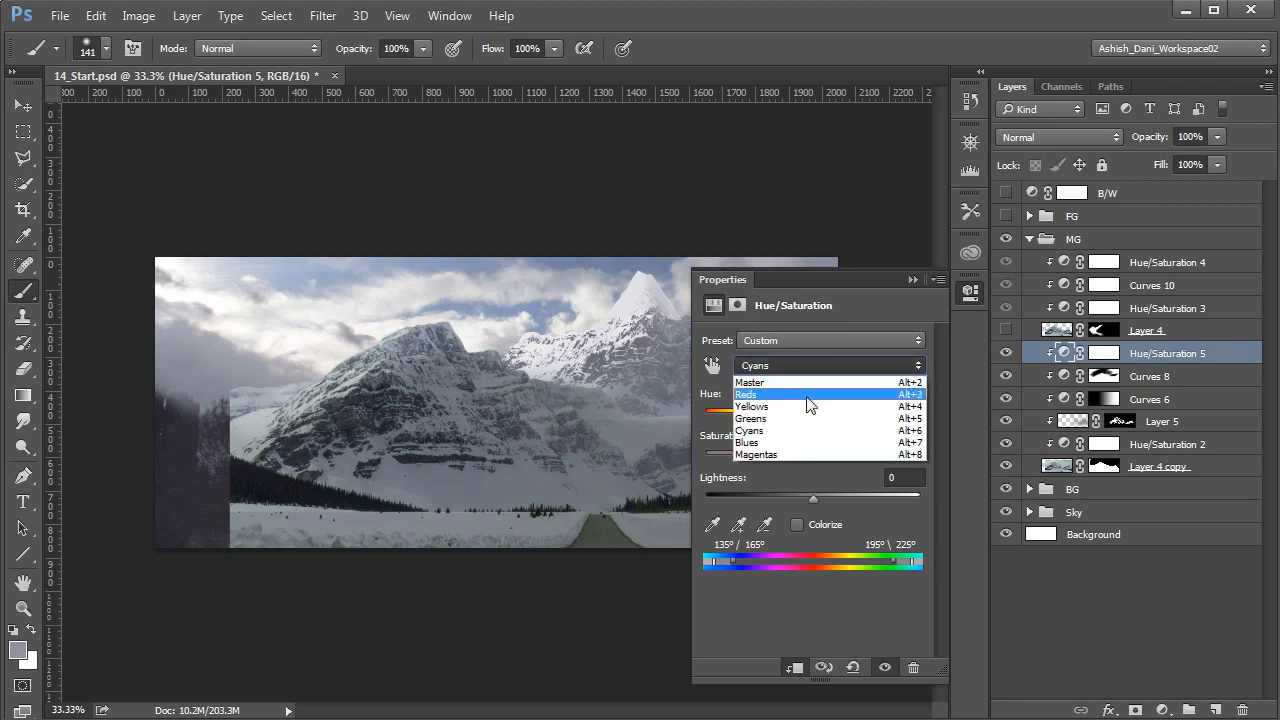
pyautogui.click(790, 382)
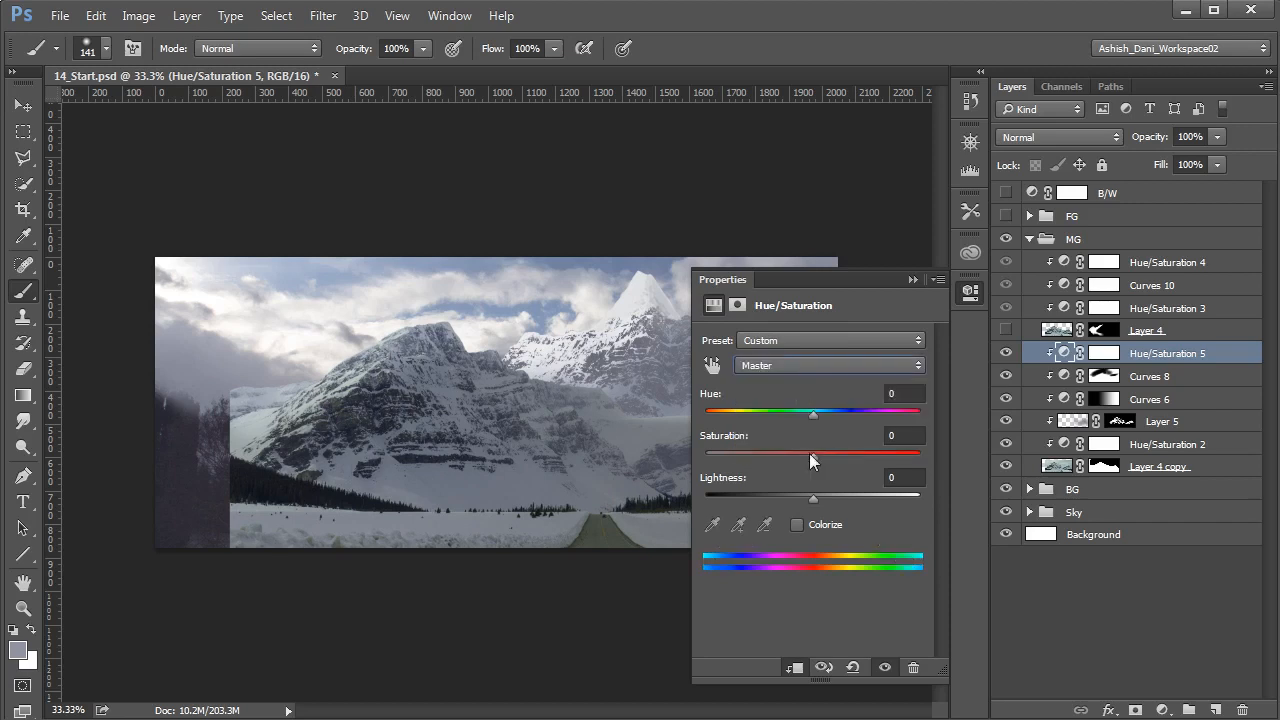
pyautogui.moveTo(813, 455); pyautogui.dragTo(816, 455)
# - Show the FG group and fine-tune the Cyans hue of Hue/Saturation 5 to +22 against the foreground
pyautogui.click(1006, 216)
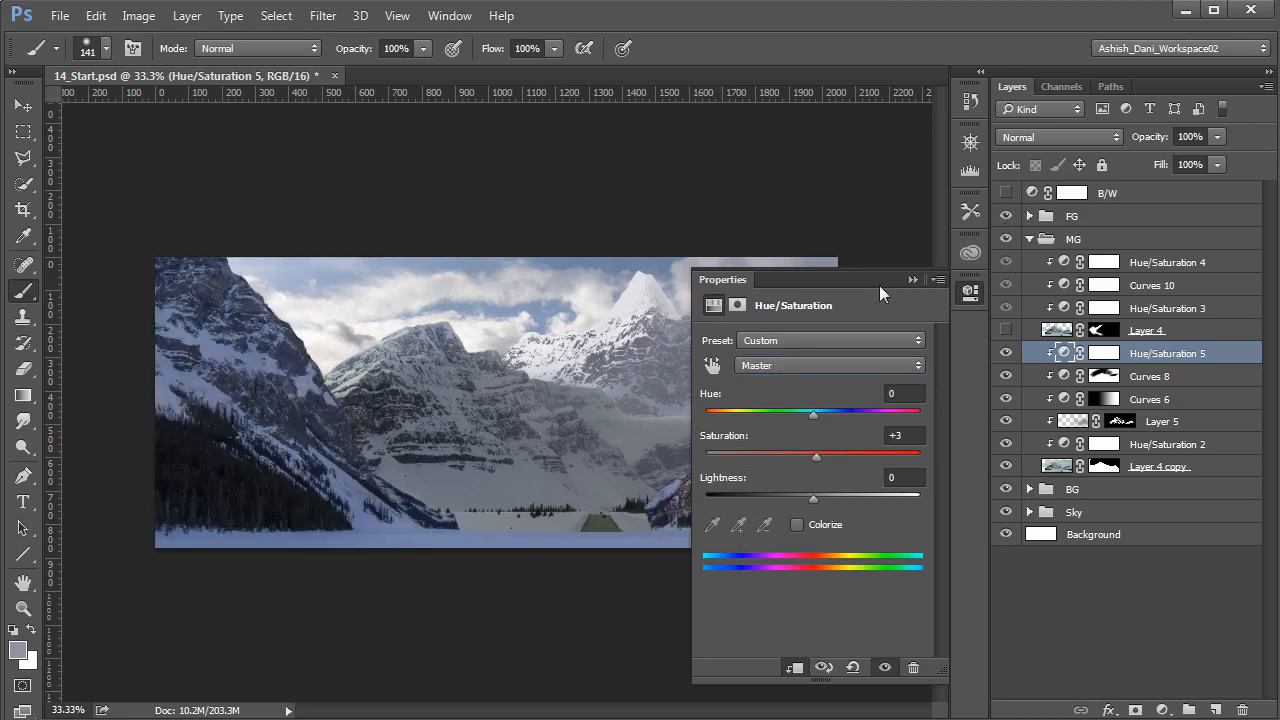
pyautogui.click(911, 279)
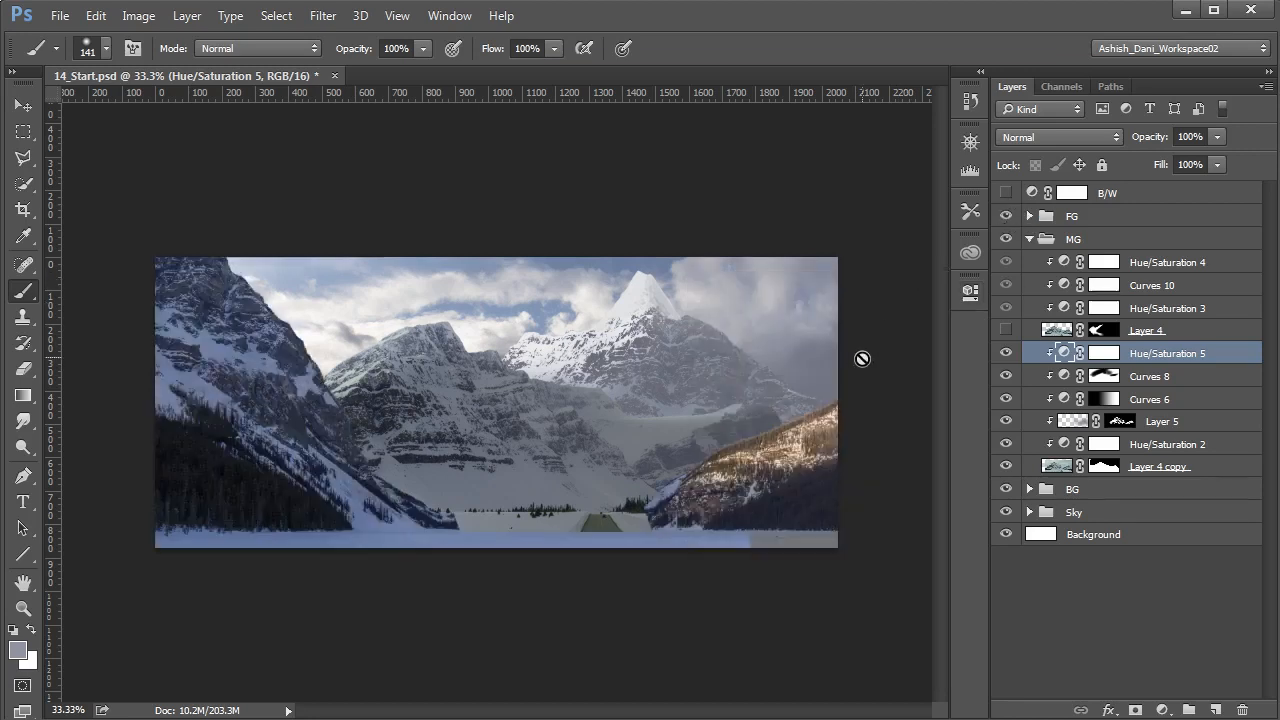
pyautogui.doubleClick(1065, 354)
pyautogui.click(808, 365)
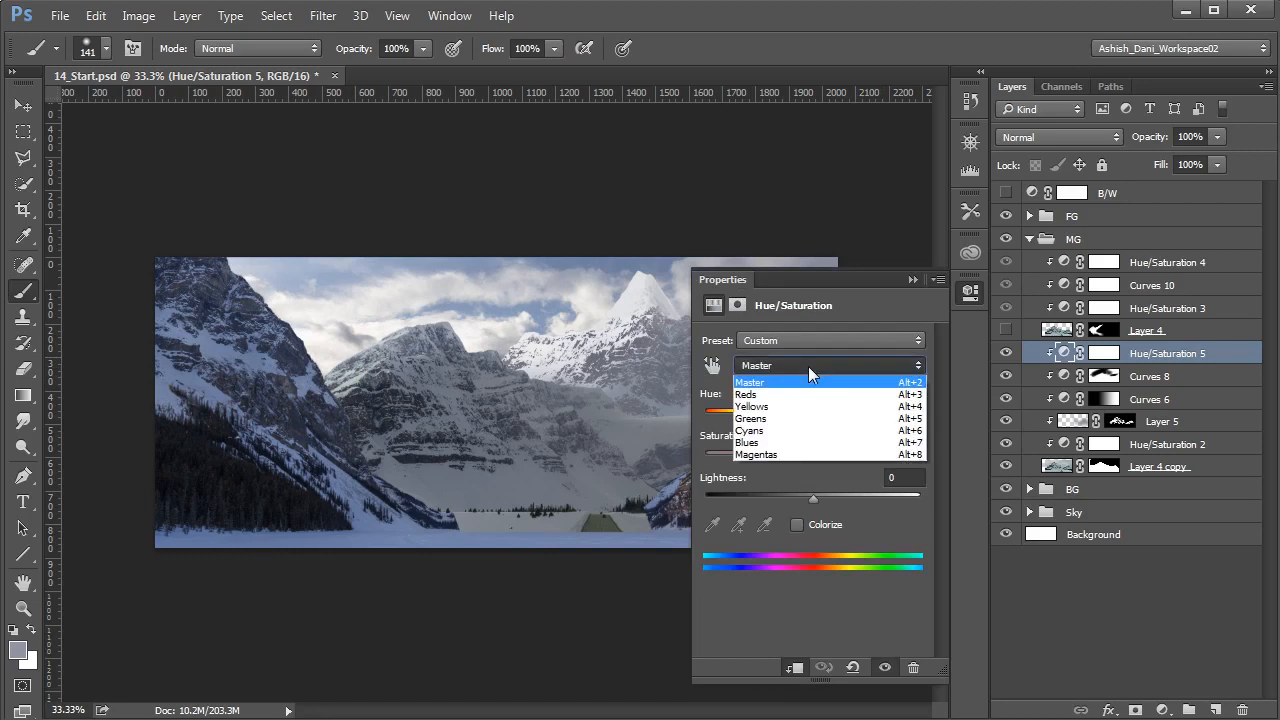
pyautogui.click(797, 431)
pyautogui.moveTo(832, 413); pyautogui.dragTo(834, 417)
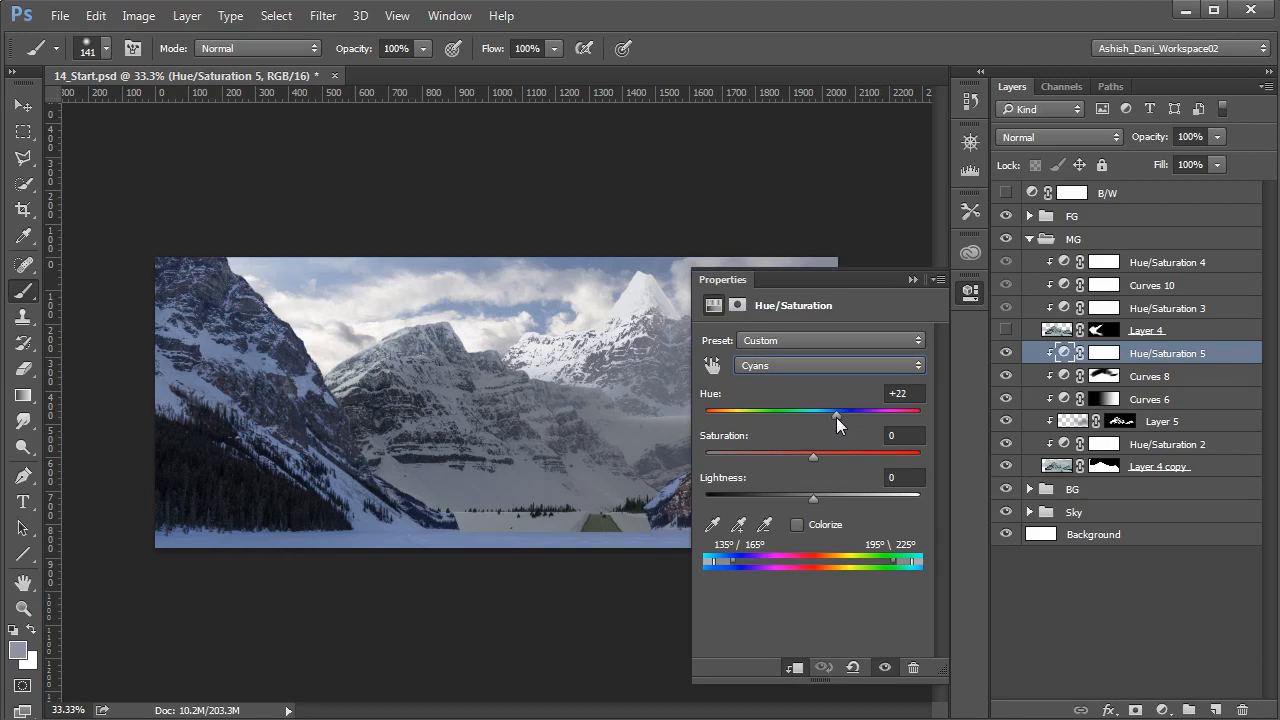
pyautogui.click(911, 280)
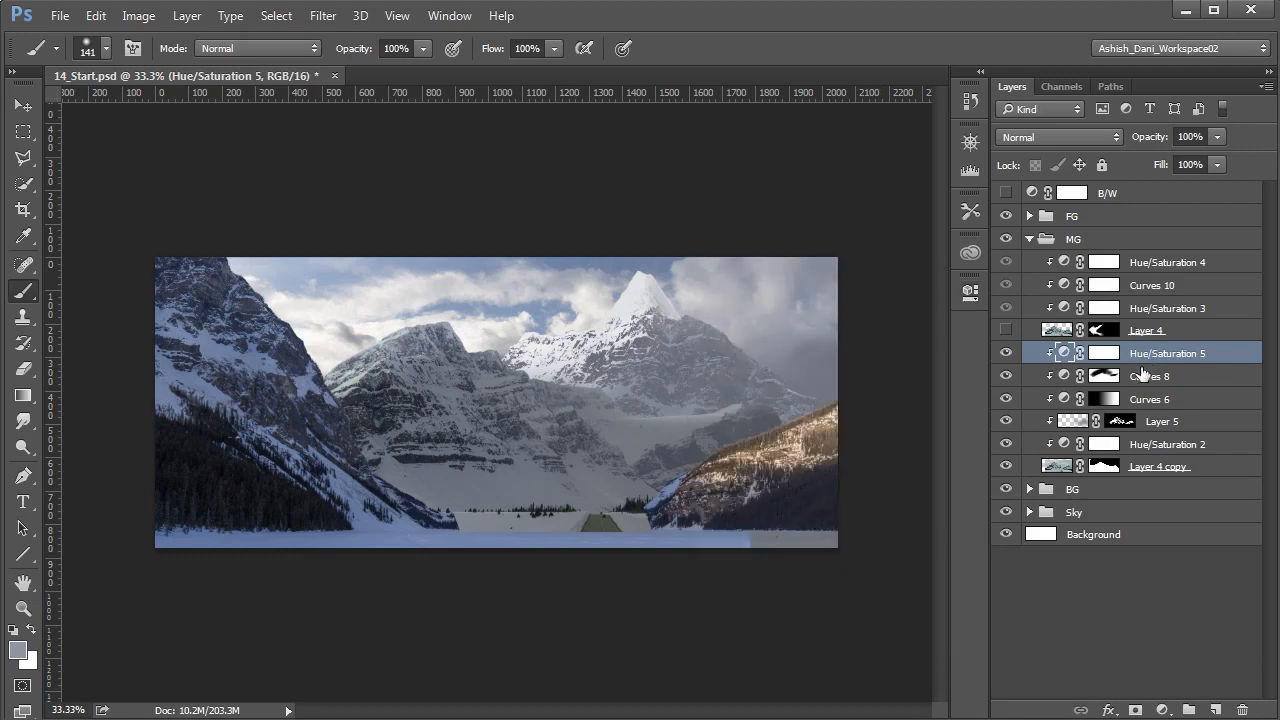
# - Refine the Curves 8 mask with a soft brush in black and white around the middle-ground mountain's right slope
pyautogui.click(1105, 378)
pyautogui.moveTo(769, 402); pyautogui.dragTo(779, 408)
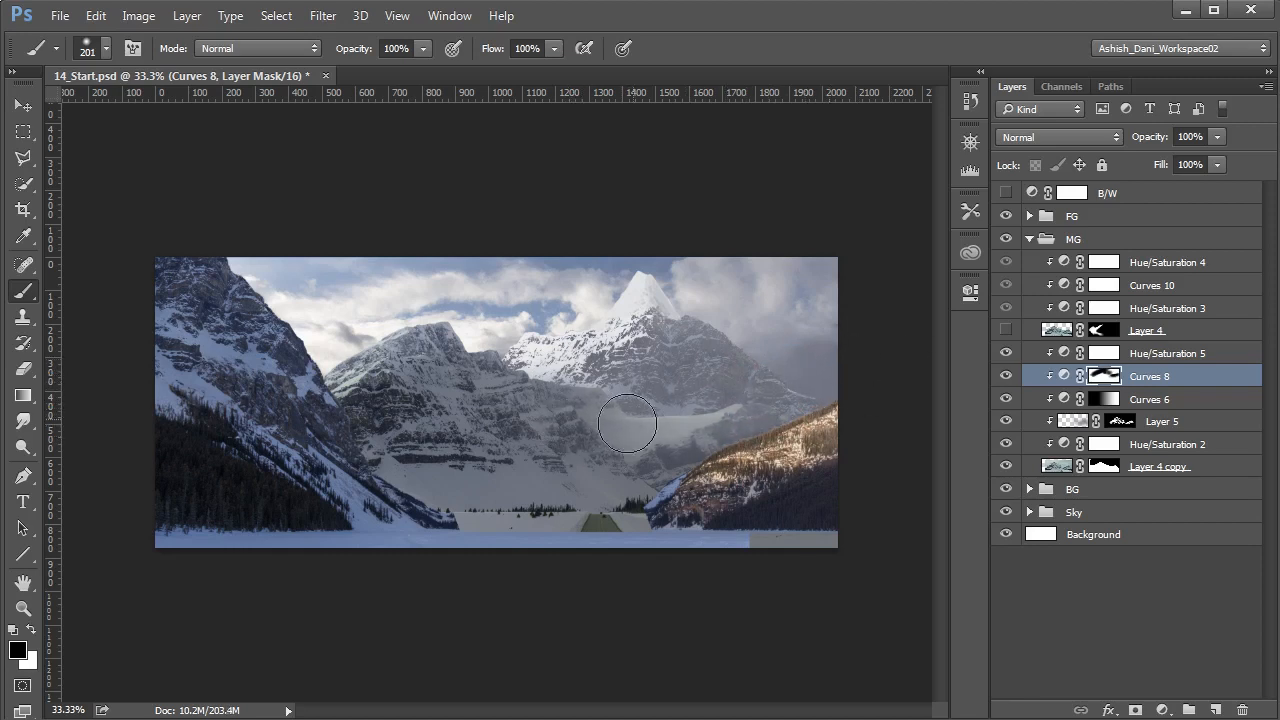
pyautogui.press('x')
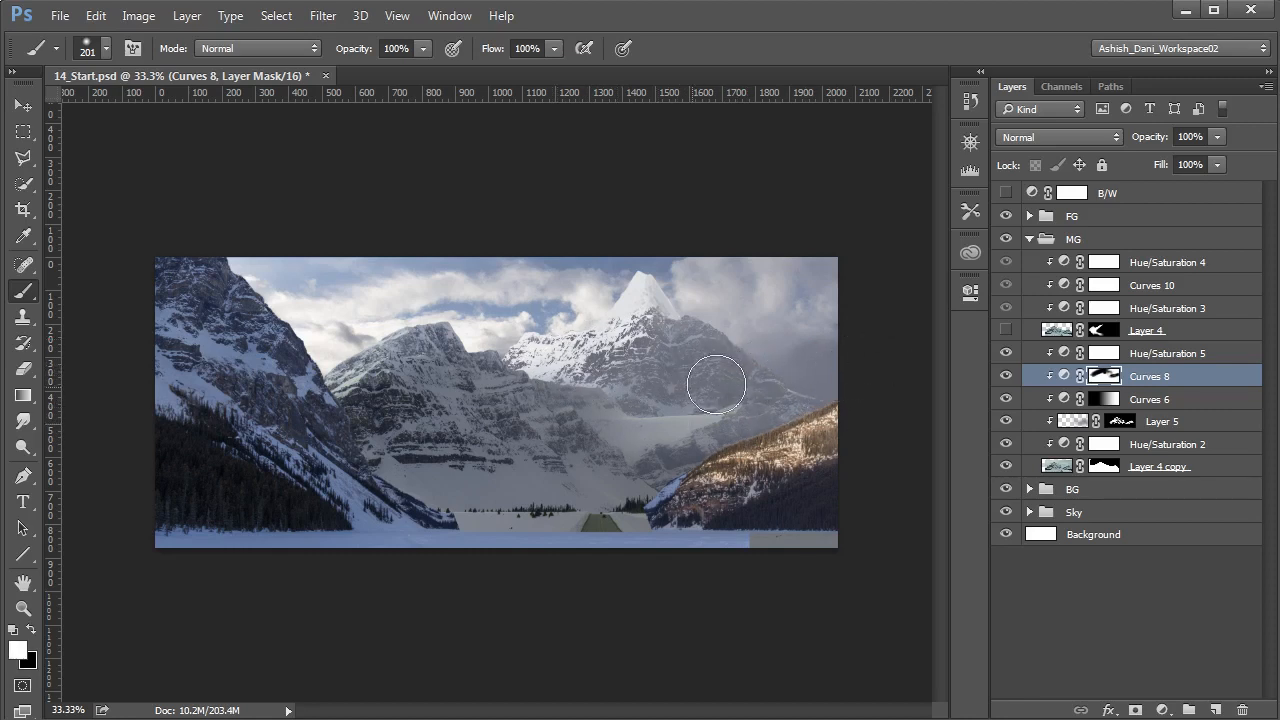
# - Clip a new Curves adjustment above Hue/Saturation 5 in the MG group
pyautogui.click(1065, 356)
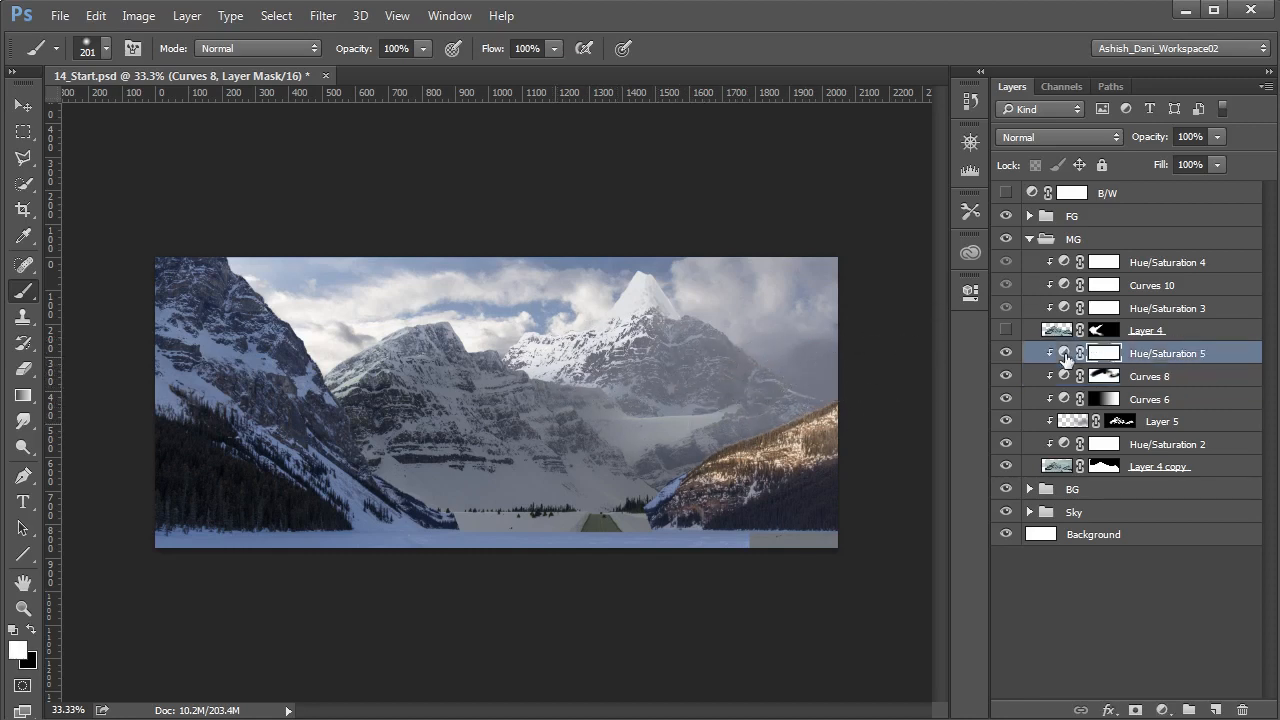
pyautogui.click(1160, 709)
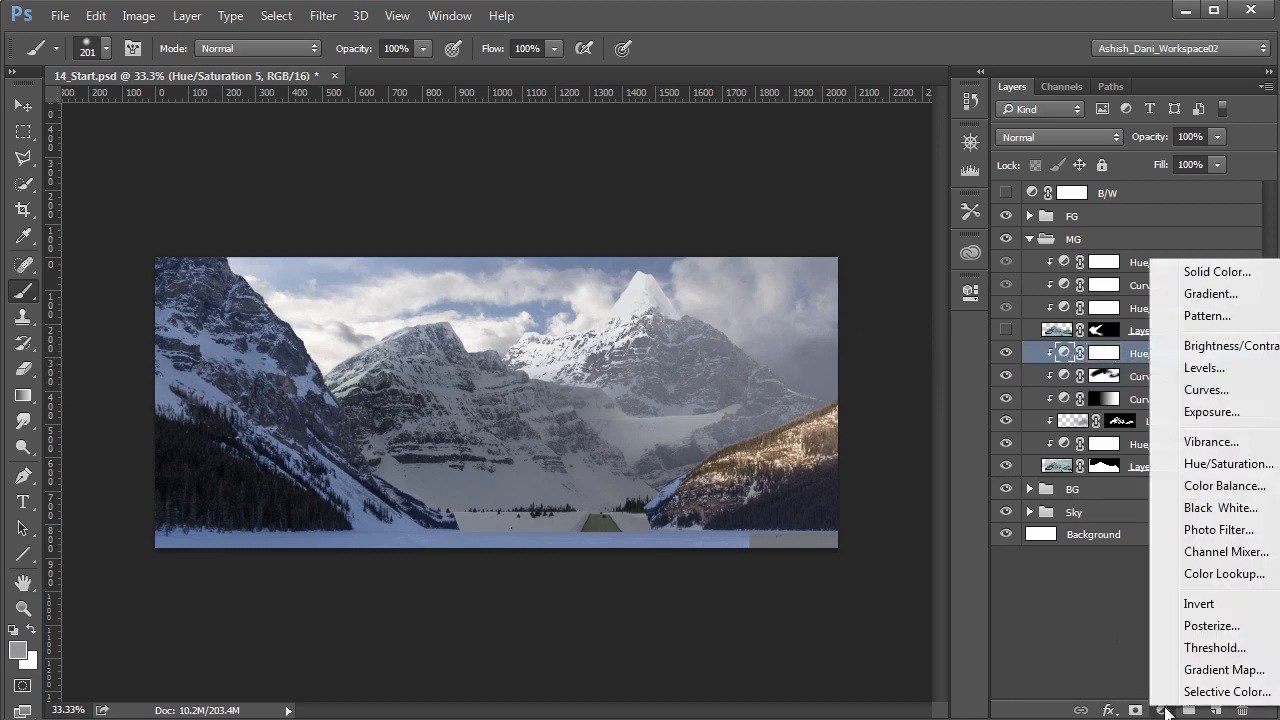
pyautogui.click(1160, 390)
pyautogui.keyDown('alt'); pyautogui.click(1172, 365); pyautogui.keyUp('alt')
# - In the new adjustment's Blue curve, anchor the midtones and raise the highlights with a point at input 192, output 209
pyautogui.click(825, 366)
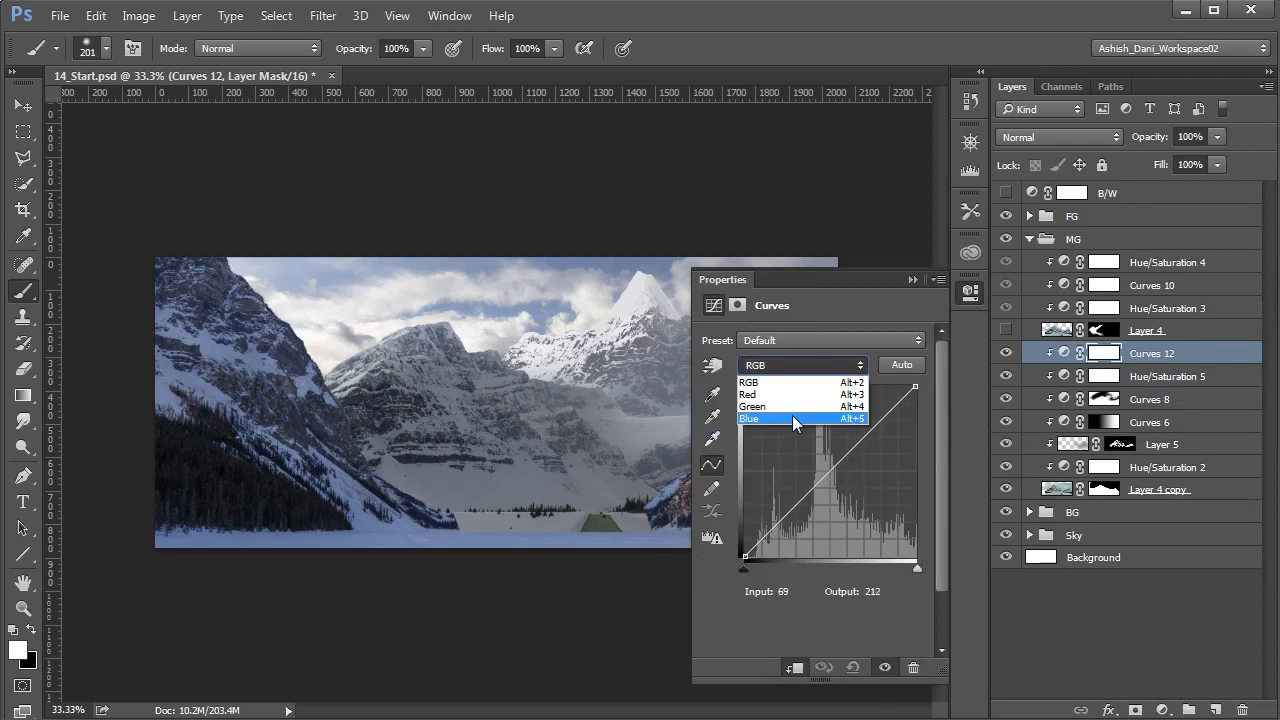
pyautogui.click(792, 418)
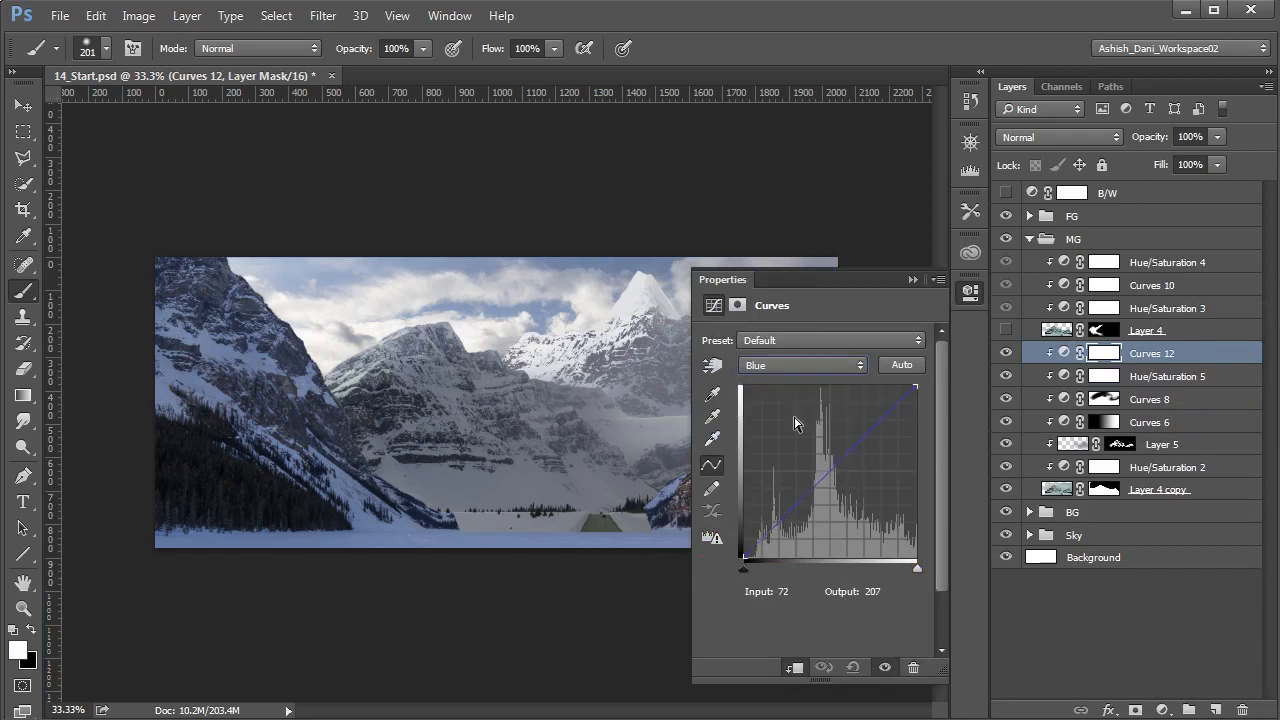
pyautogui.click(828, 470)
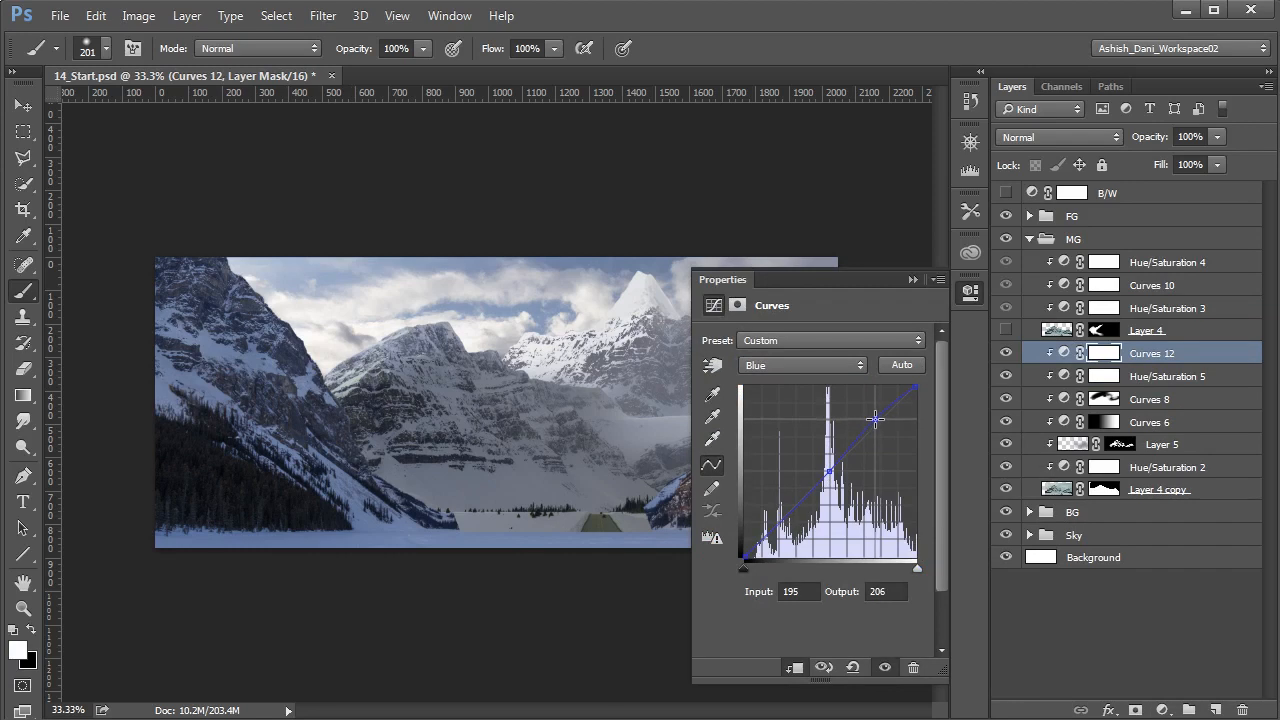
pyautogui.moveTo(874, 418); pyautogui.dragTo(872, 416)
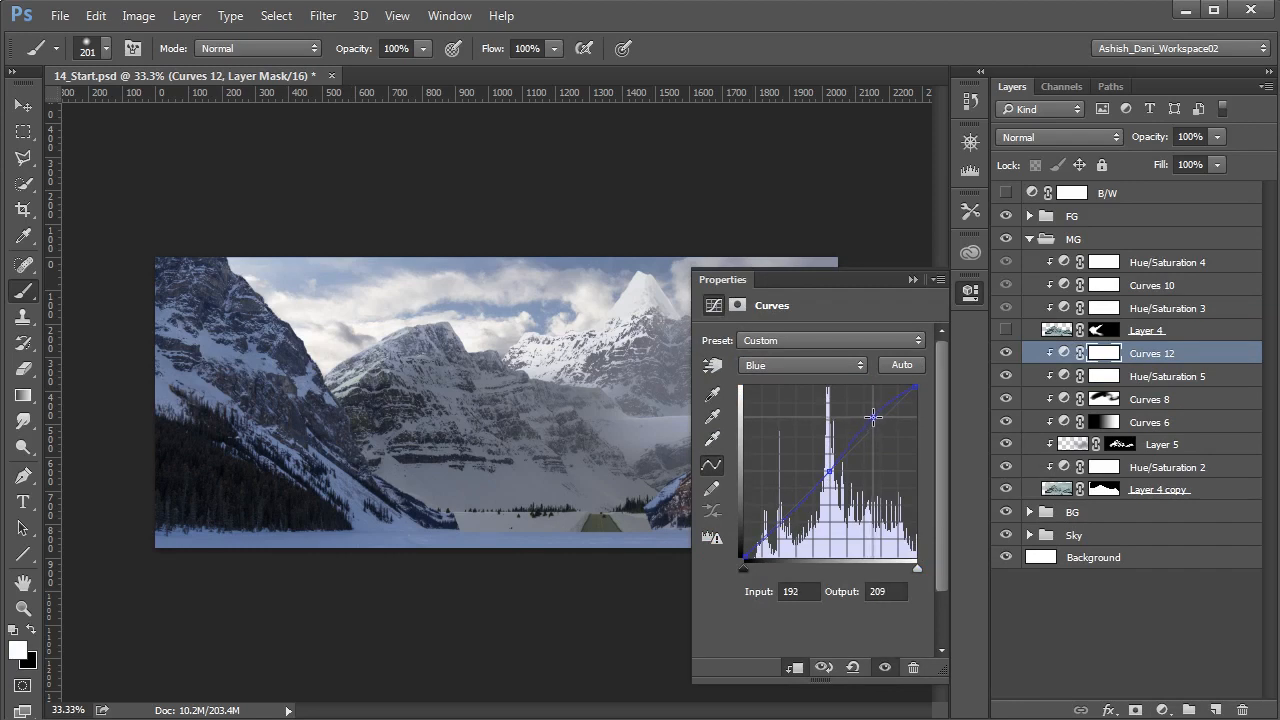
pyautogui.click(910, 281)
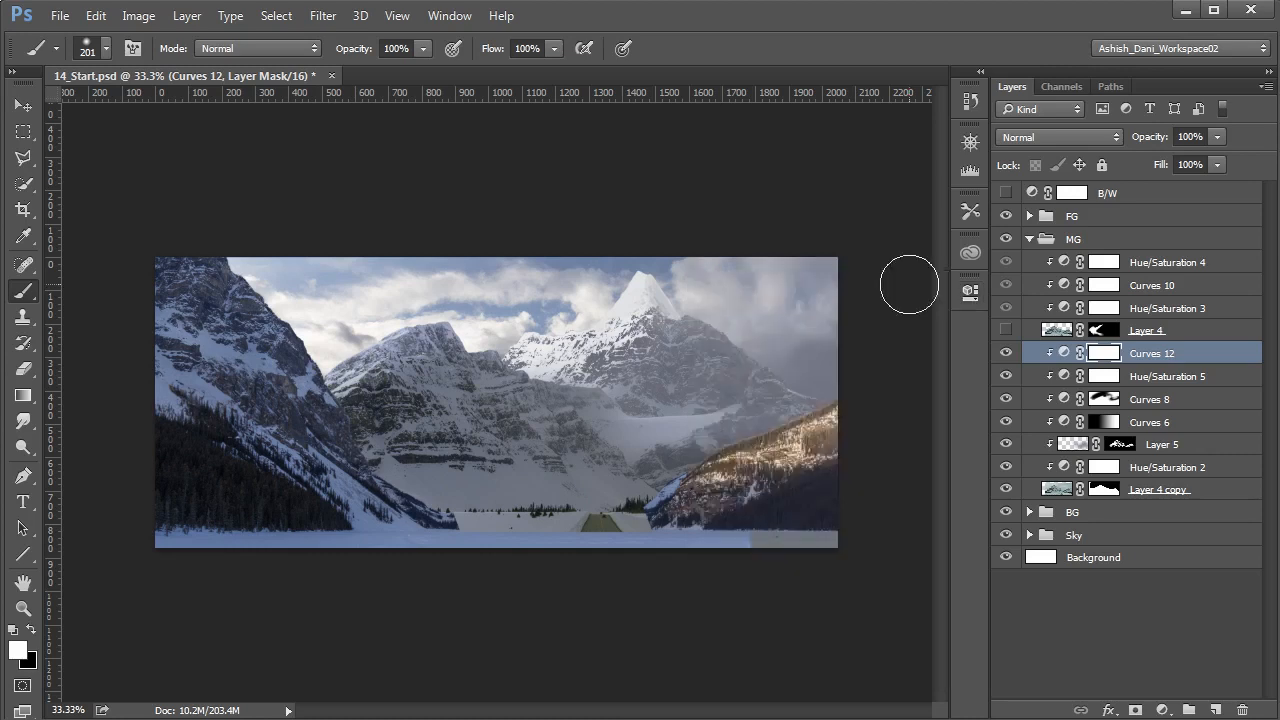
pyautogui.click(1063, 354)
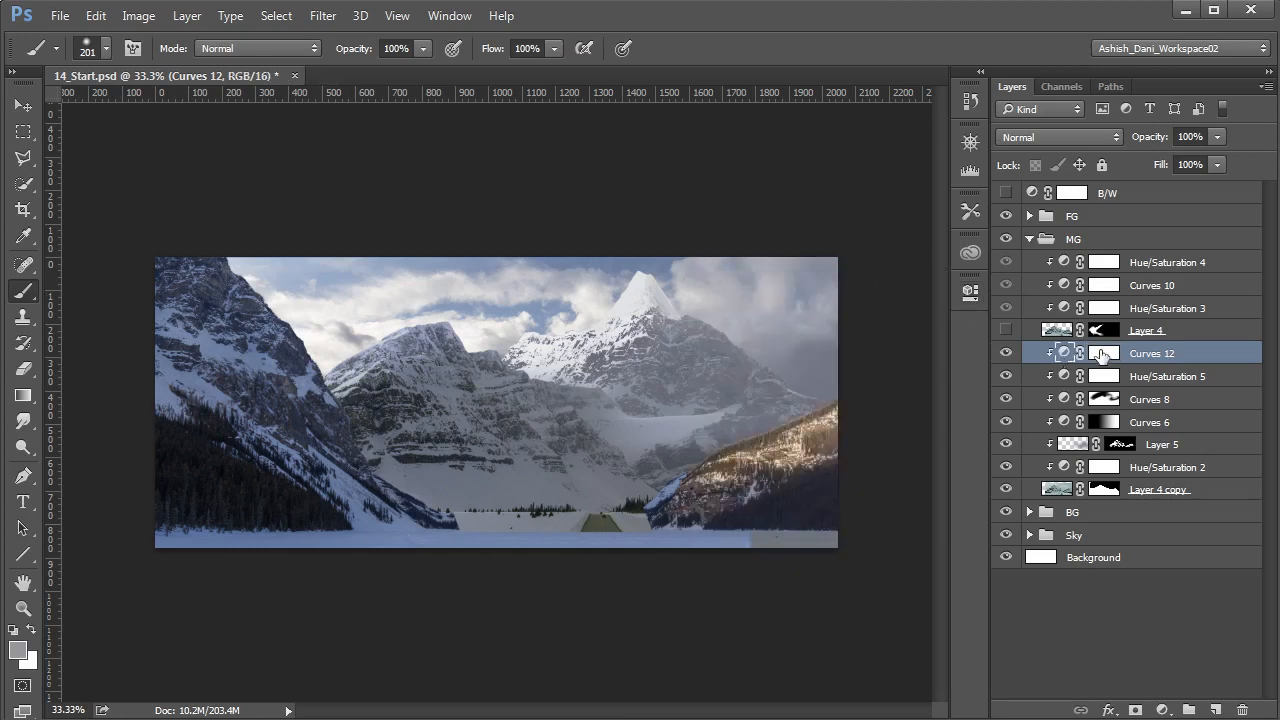
# - Paint black with a soft brush on the Curves 12 mask over the middle-ground mountain's peak and left ridge
pyautogui.click(1103, 357)
pyautogui.press('d')
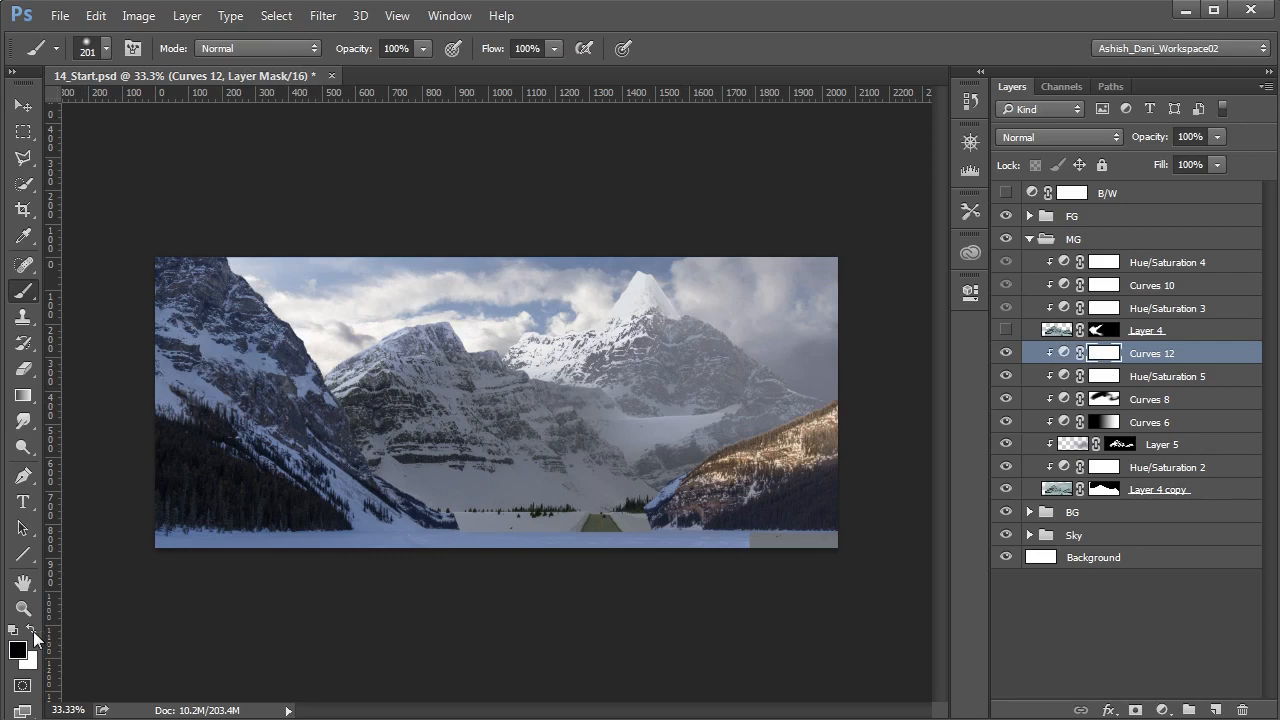
pyautogui.moveTo(306, 380); pyautogui.dragTo(330, 380)
pyautogui.moveTo(472, 281); pyautogui.dragTo(414, 322)
# - Paint white on the Curves 8 mask along the middle-ground mountain's lower right slope beside the sunlit foreground hill
pyautogui.click(1104, 401)
pyautogui.press('x')
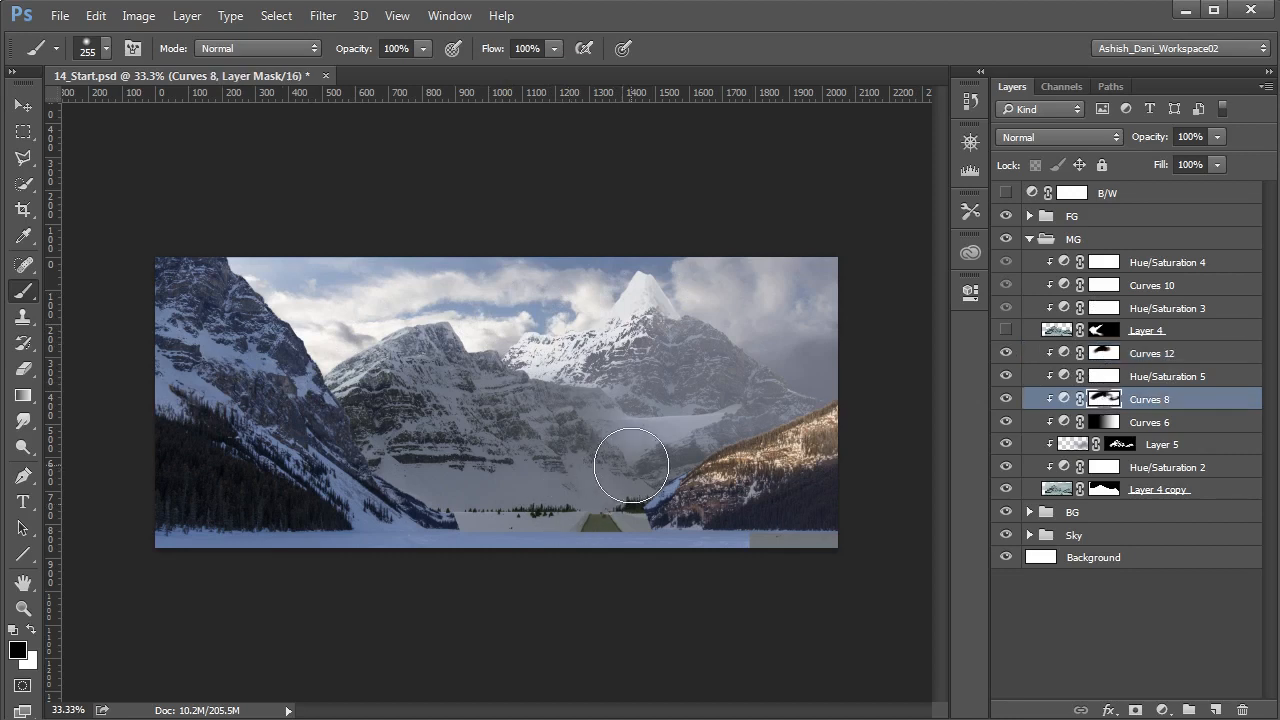
pyautogui.moveTo(712, 449); pyautogui.dragTo(692, 461)
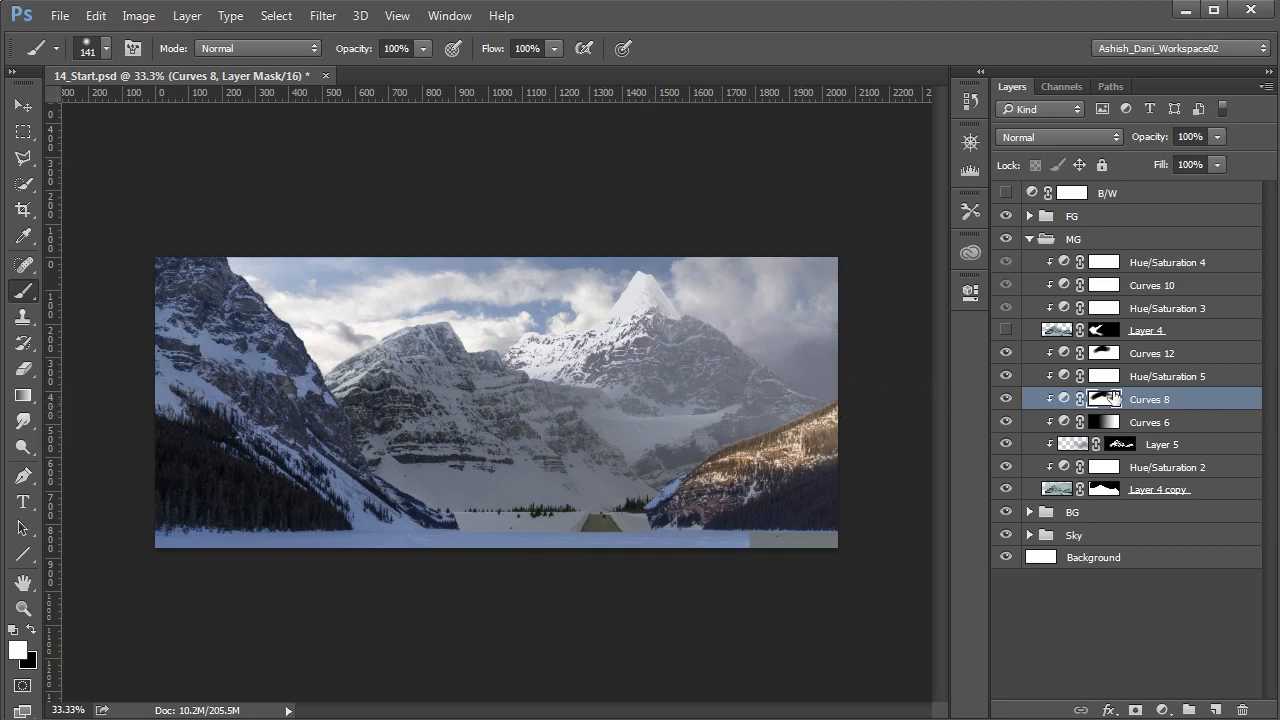
# - Show Layer 4 in the MG group and check its clipped adjustments, including the Cyans range of Hue/Saturation 3
pyautogui.click(1066, 352)
pyautogui.click(1058, 334)
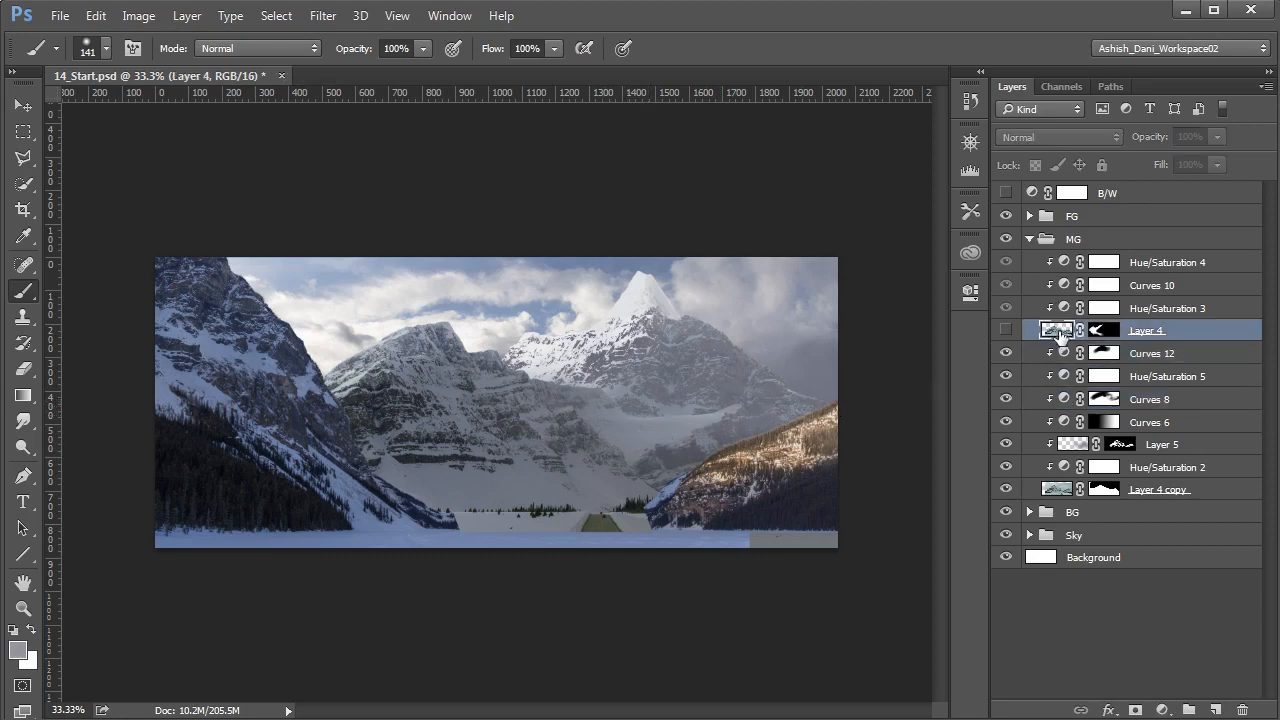
pyautogui.click(1006, 332)
pyautogui.click(1062, 310)
pyautogui.click(1006, 262)
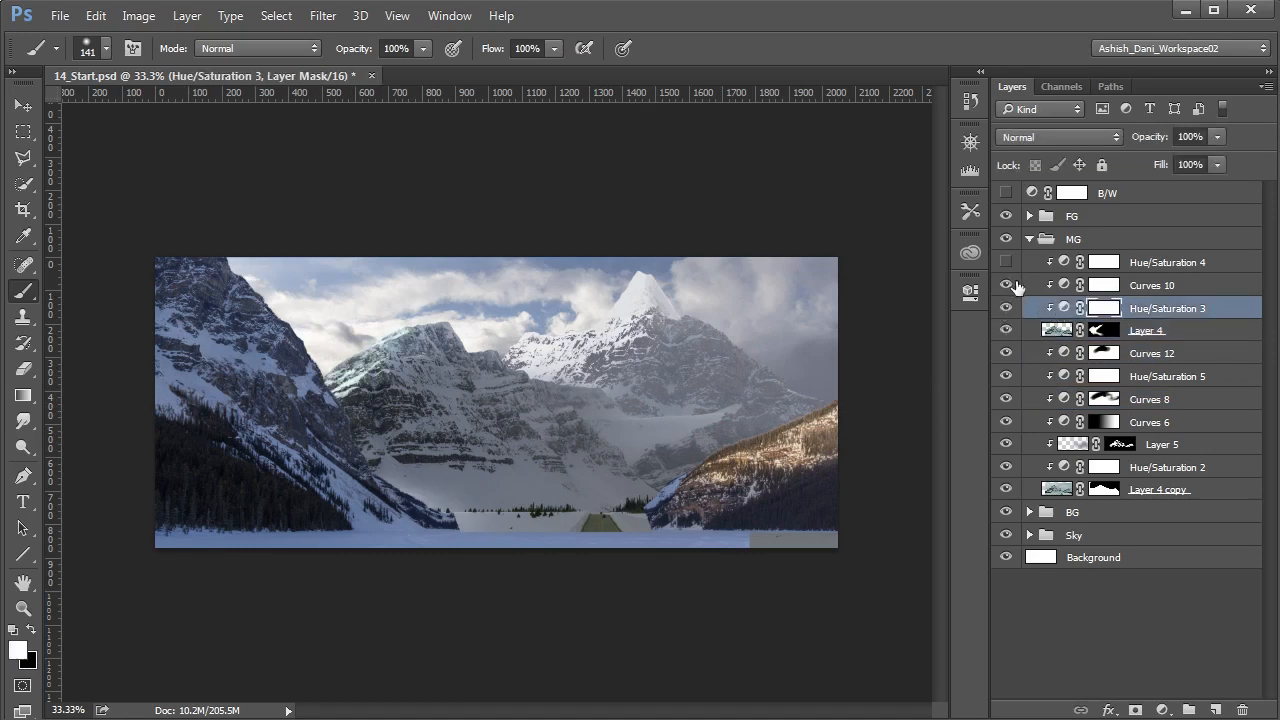
pyautogui.doubleClick(1064, 286)
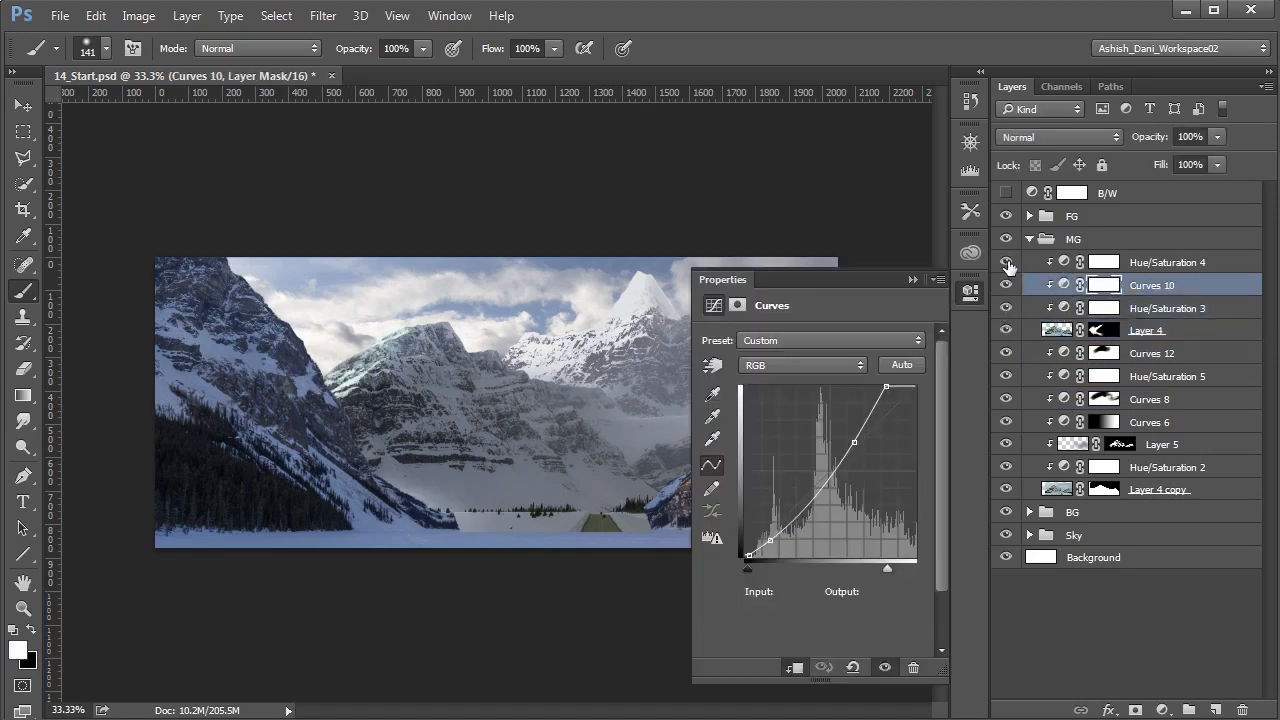
pyautogui.click(1063, 309)
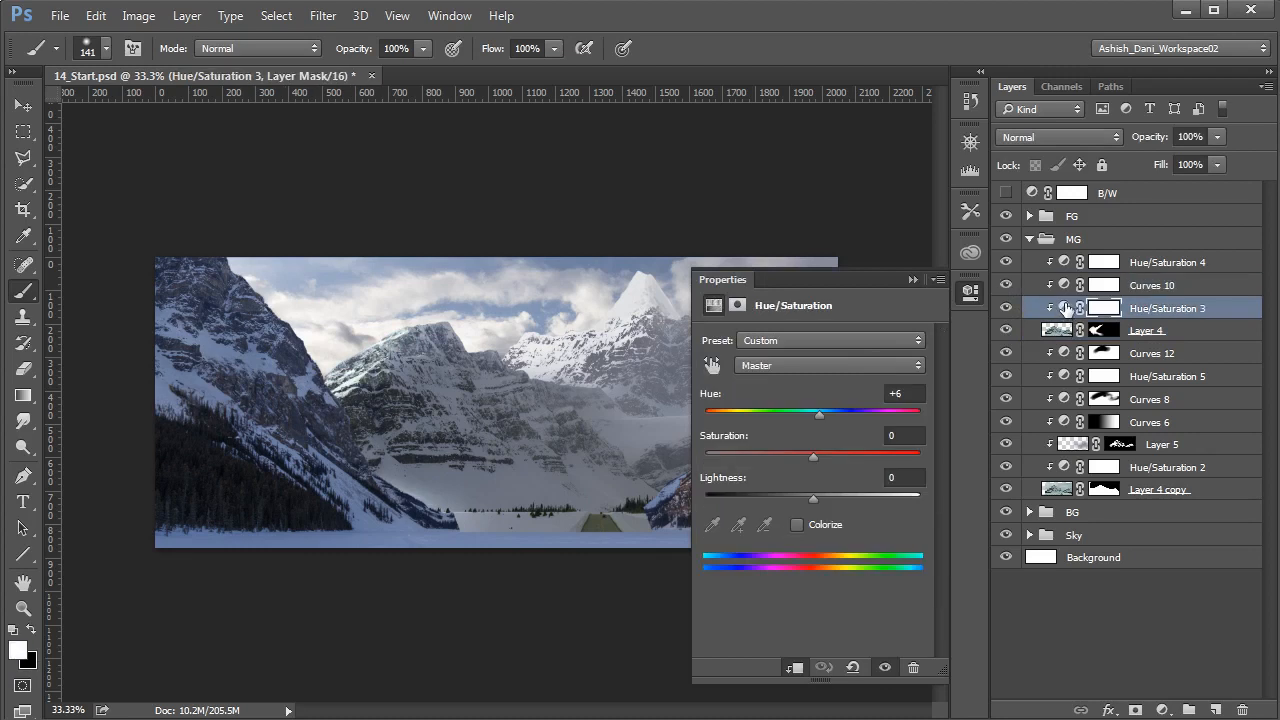
pyautogui.click(795, 363)
pyautogui.click(770, 430)
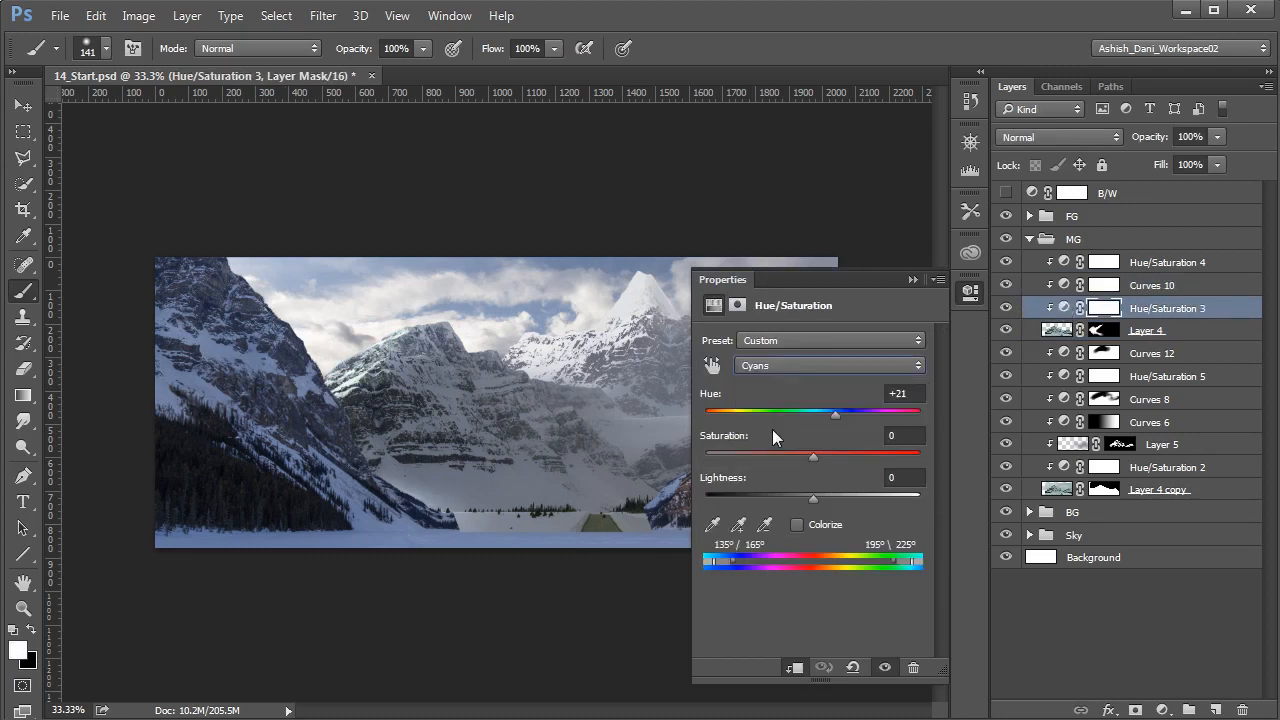
# - In the Red curve of Curves 10, move the white point inward and anchor the midtones at input 122, output 123
pyautogui.click(1064, 289)
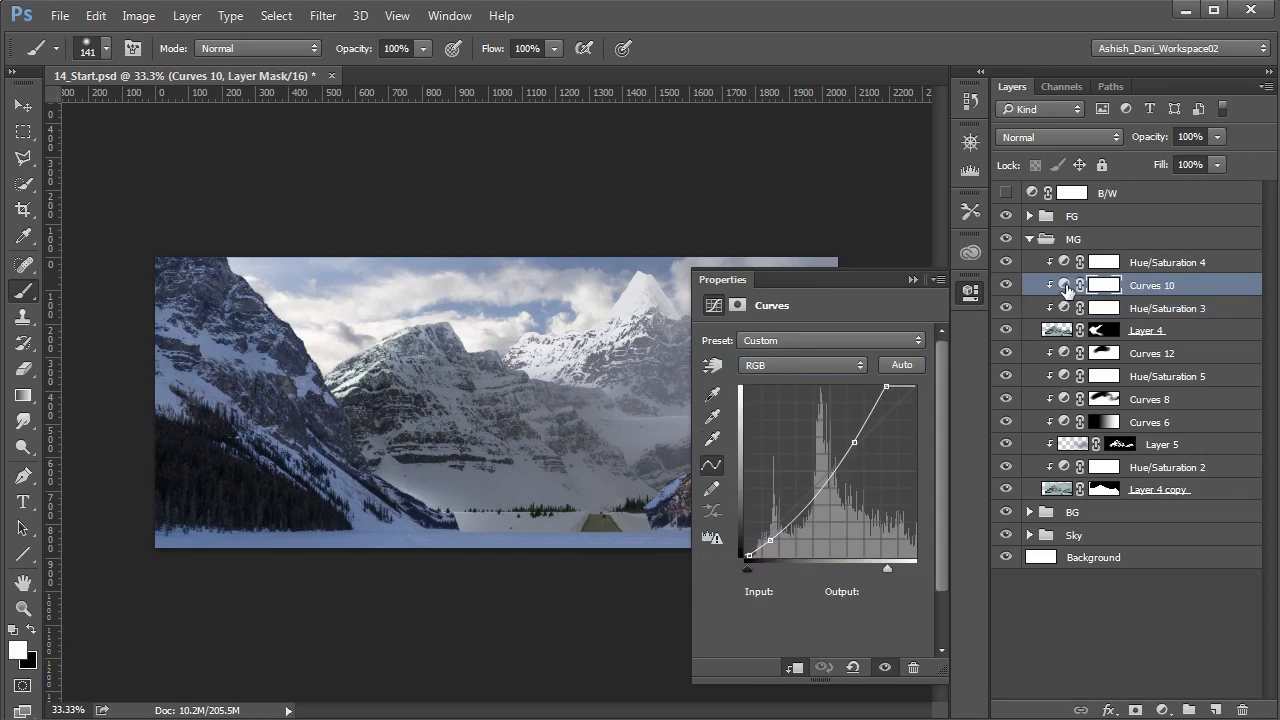
pyautogui.click(1064, 288)
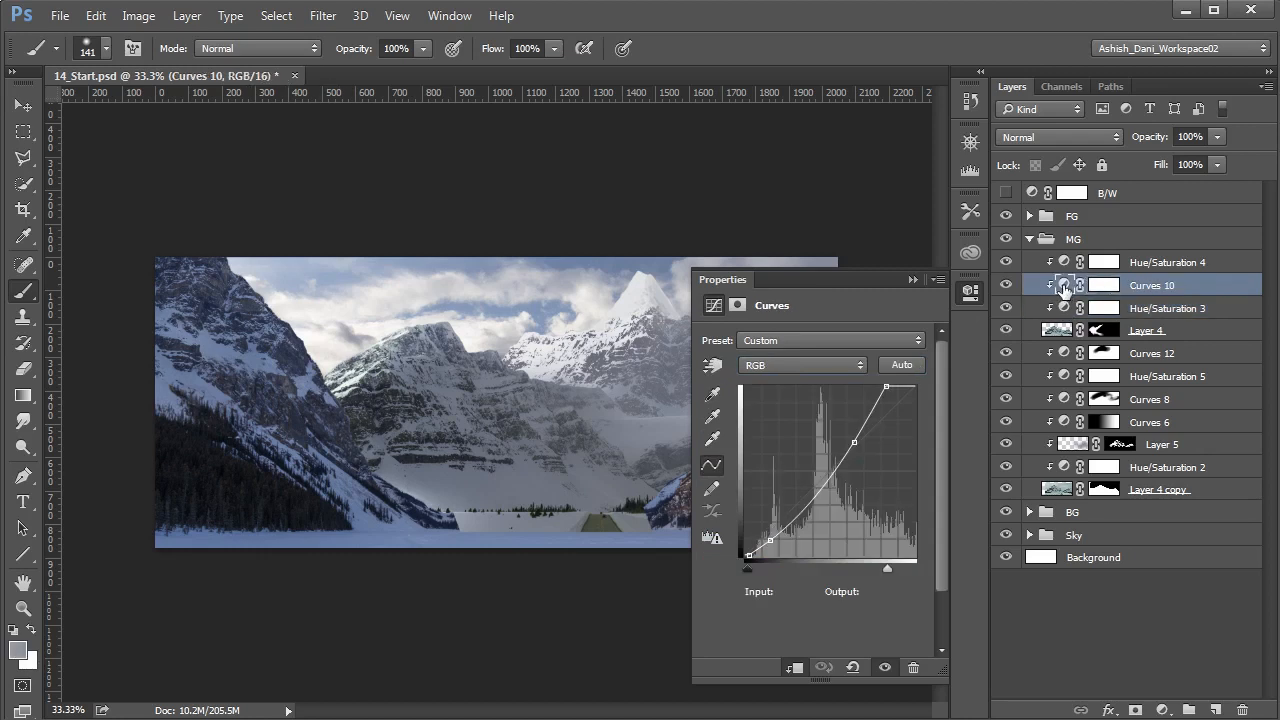
pyautogui.click(800, 365)
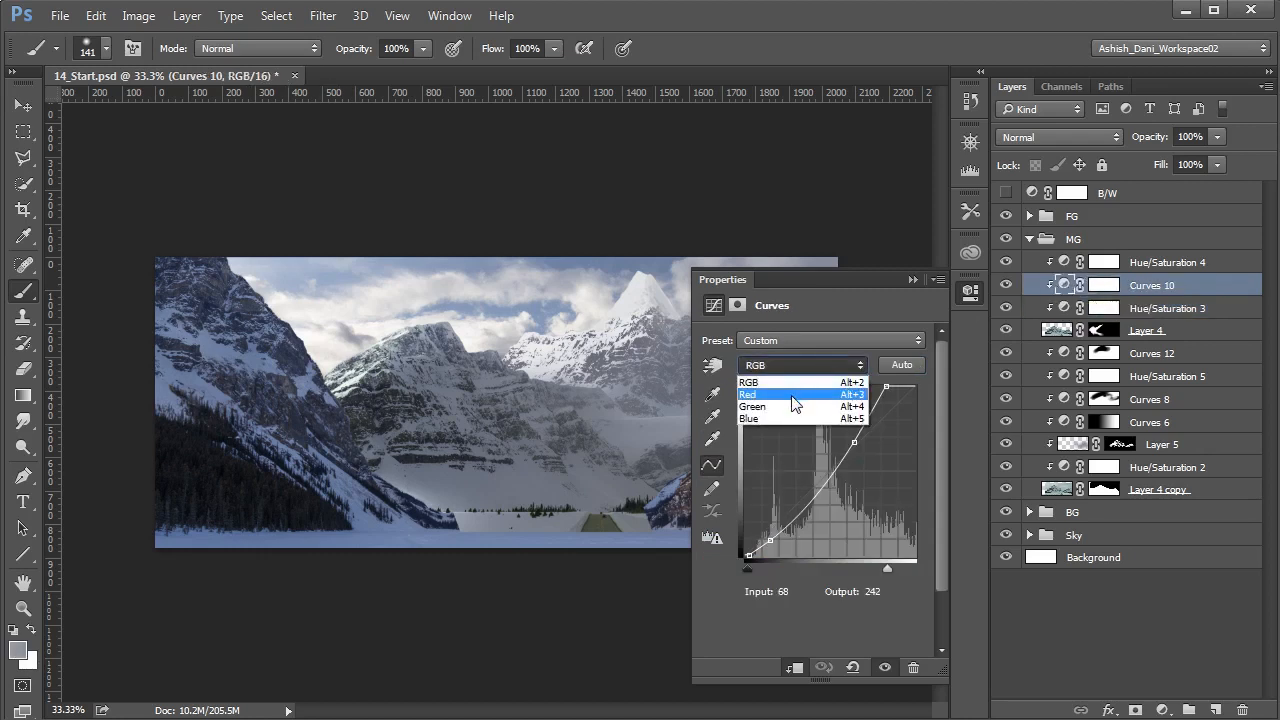
pyautogui.click(796, 396)
pyautogui.moveTo(913, 387); pyautogui.dragTo(897, 388)
pyautogui.click(821, 470)
pyautogui.moveTo(821, 470); pyautogui.dragTo(825, 475)
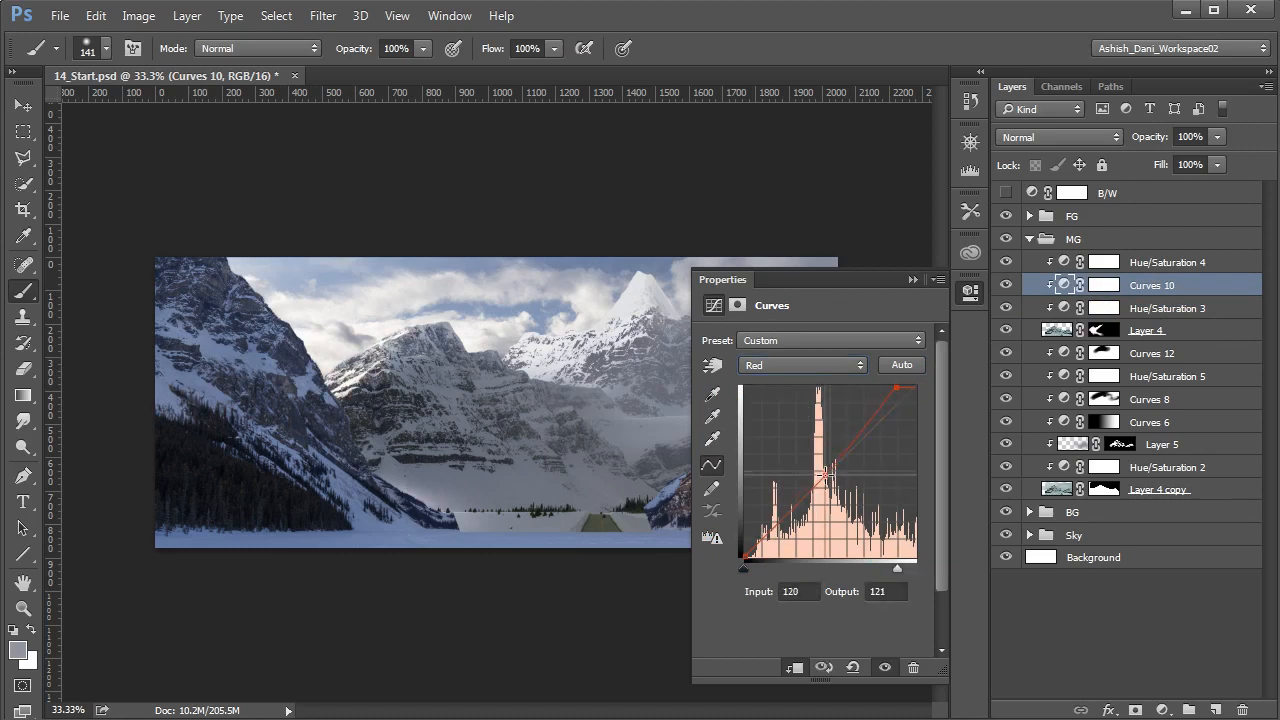
pyautogui.press('Up')
pyautogui.press('Up')
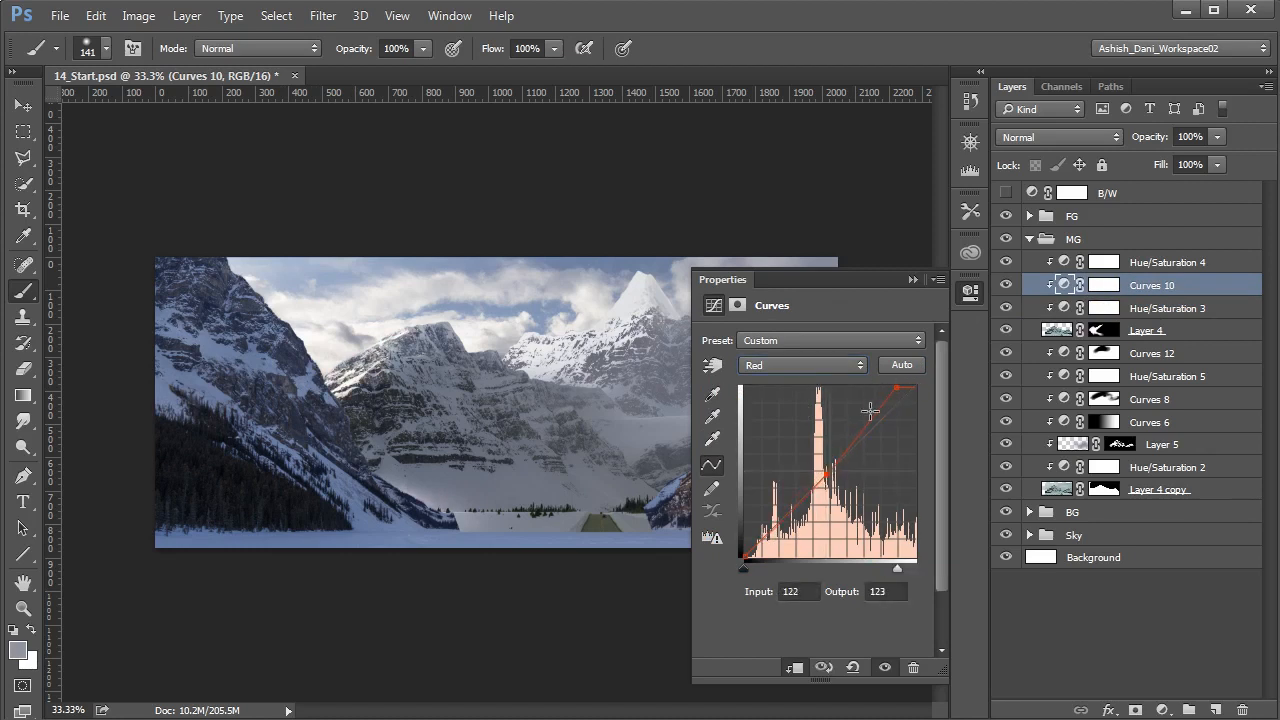
# - Pull the Red curve's white point further in to input about 211, output 255, and lower the midtone anchor
pyautogui.moveTo(895, 387); pyautogui.dragTo(886, 389)
pyautogui.moveTo(826, 476); pyautogui.dragTo(818, 484)
pyautogui.moveTo(884, 388); pyautogui.dragTo(886, 386)
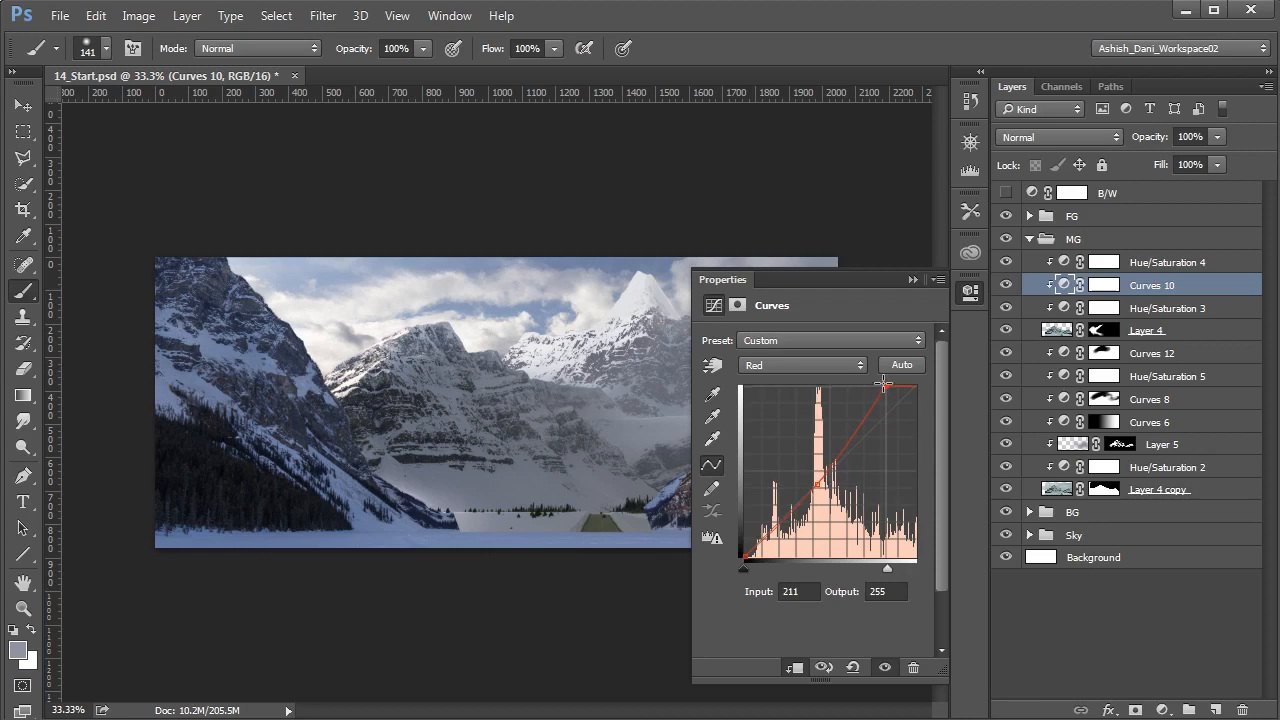
# - In the Blue curve of Curves 10, anchor the midtones slightly lower and bring the white point down to output about 234
pyautogui.click(830, 368)
pyautogui.click(781, 418)
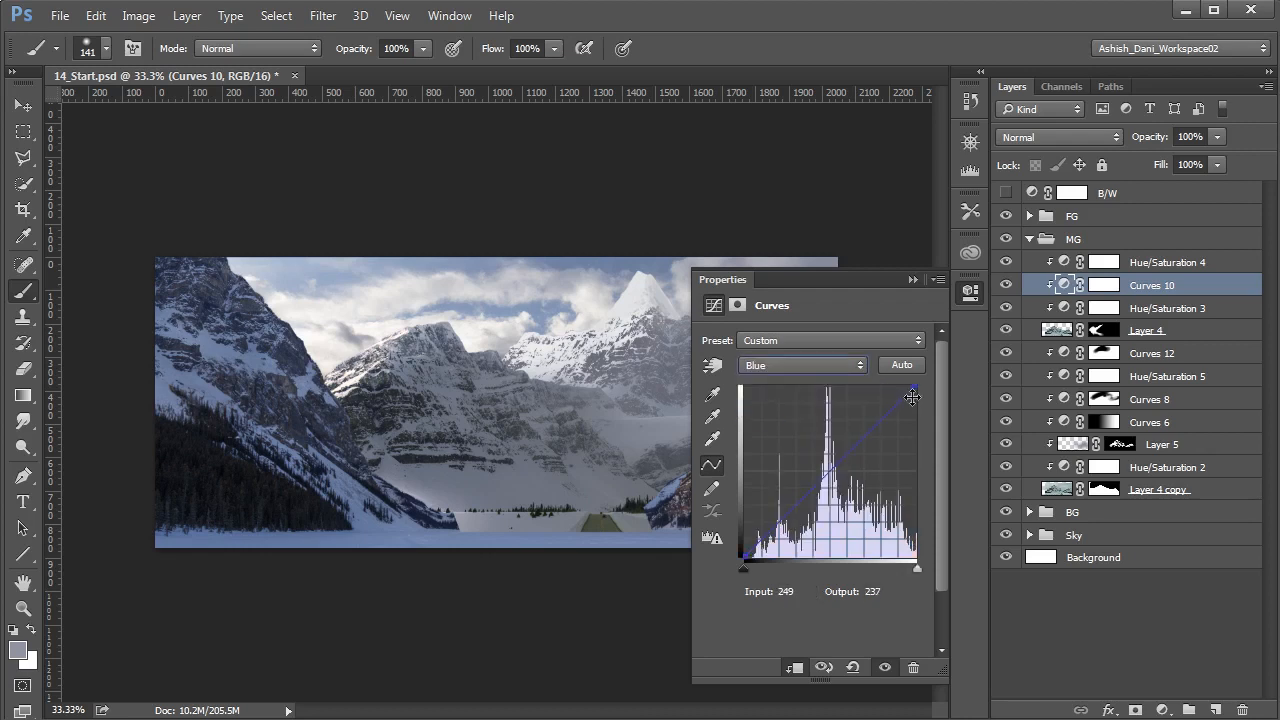
pyautogui.click(814, 484)
pyautogui.moveTo(913, 386); pyautogui.dragTo(922, 404)
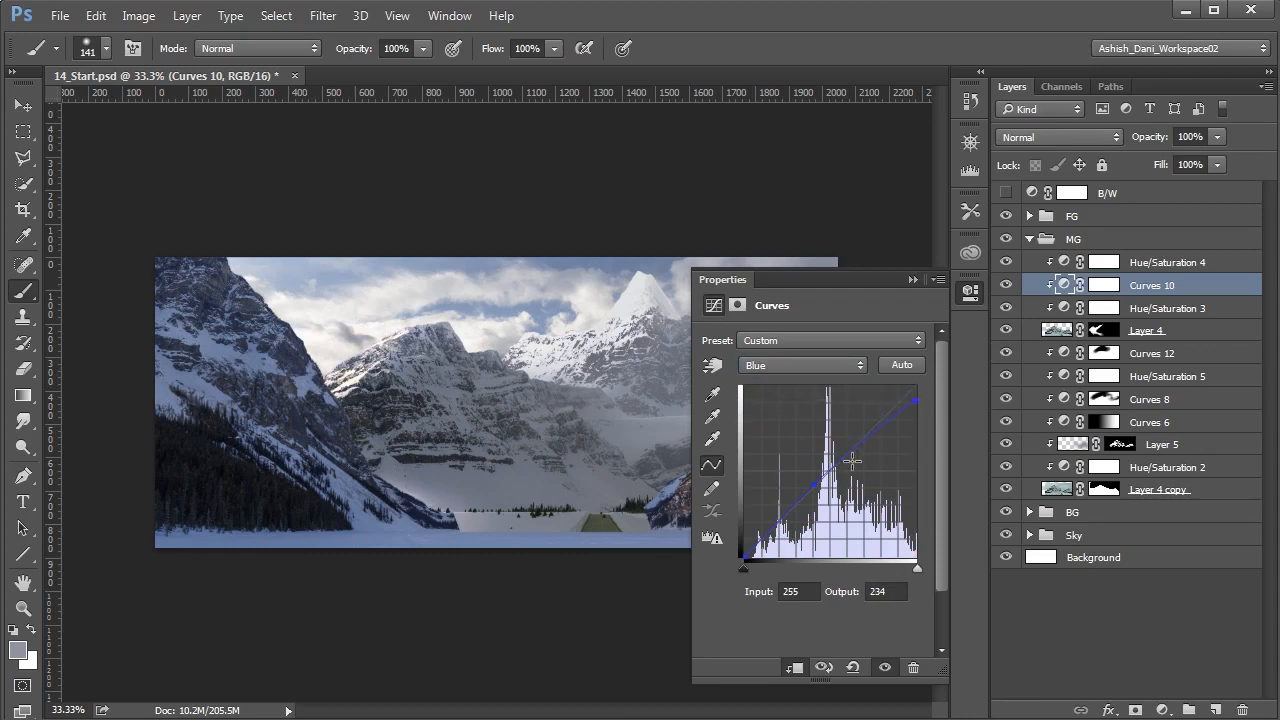
pyautogui.moveTo(819, 484); pyautogui.dragTo(819, 489)
pyautogui.moveTo(920, 404); pyautogui.dragTo(922, 402)
# - Return to the Red curve of Curves 10 and fine-tune its white point slightly inward
pyautogui.click(804, 365)
pyautogui.click(787, 395)
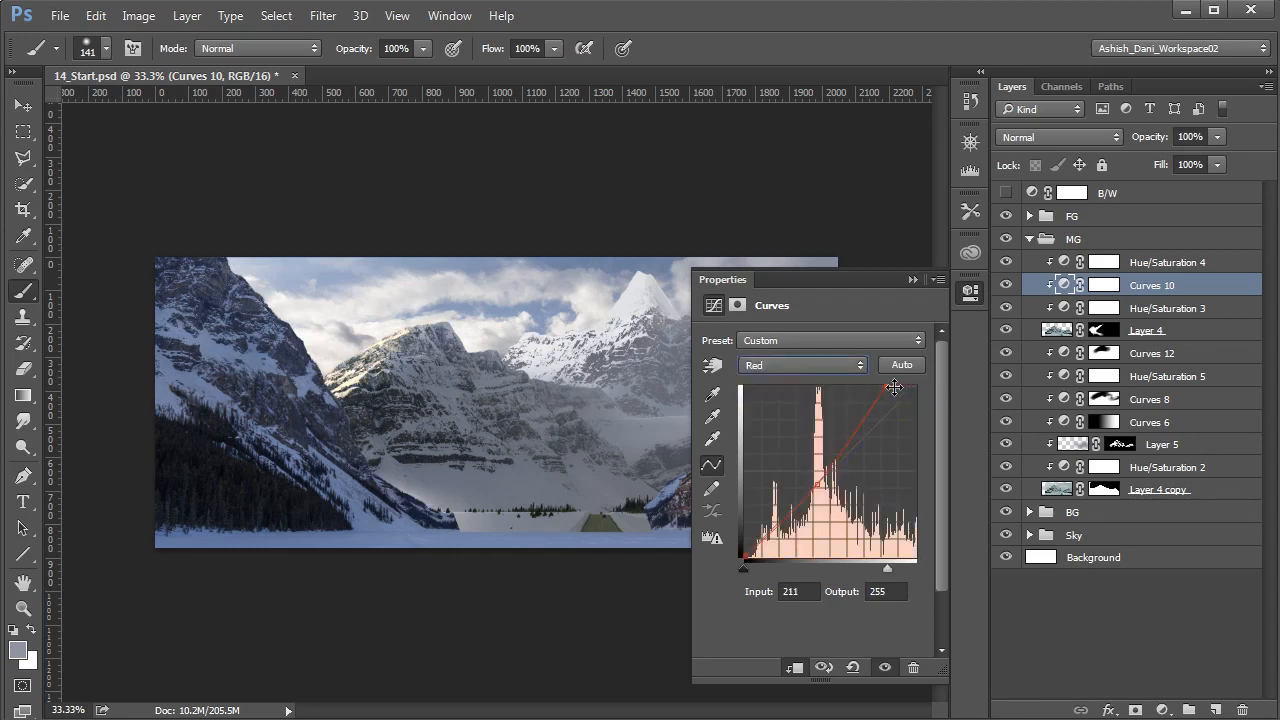
pyautogui.moveTo(884, 386); pyautogui.dragTo(882, 384)
# - In Hue/Saturation 4, set the Reds saturation to -44 and their hue to +2
pyautogui.click(1065, 264)
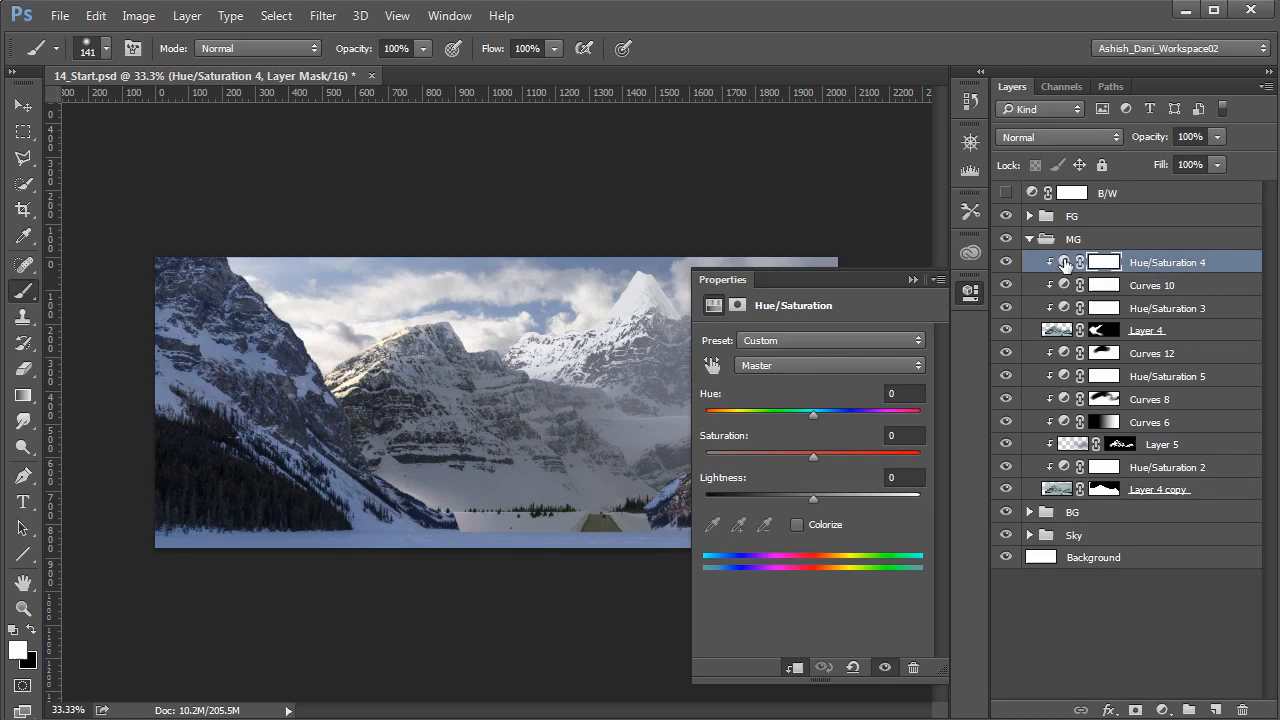
pyautogui.click(814, 365)
pyautogui.click(808, 418)
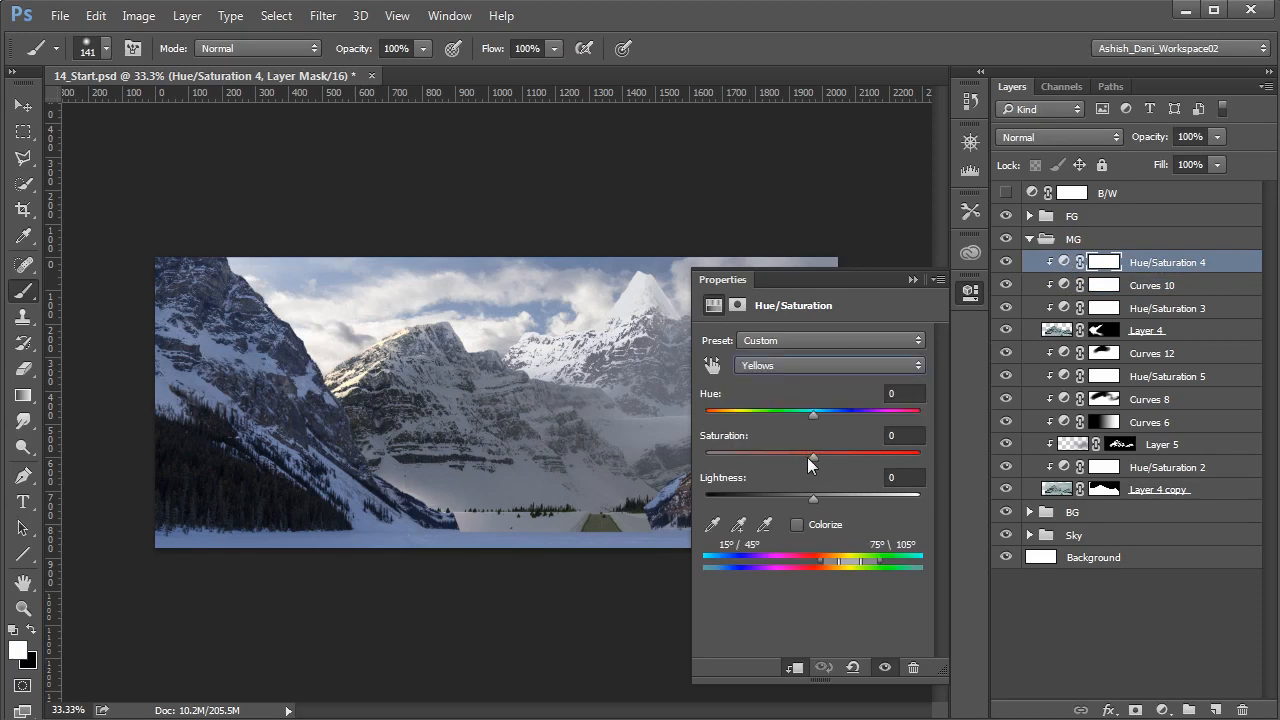
pyautogui.click(811, 368)
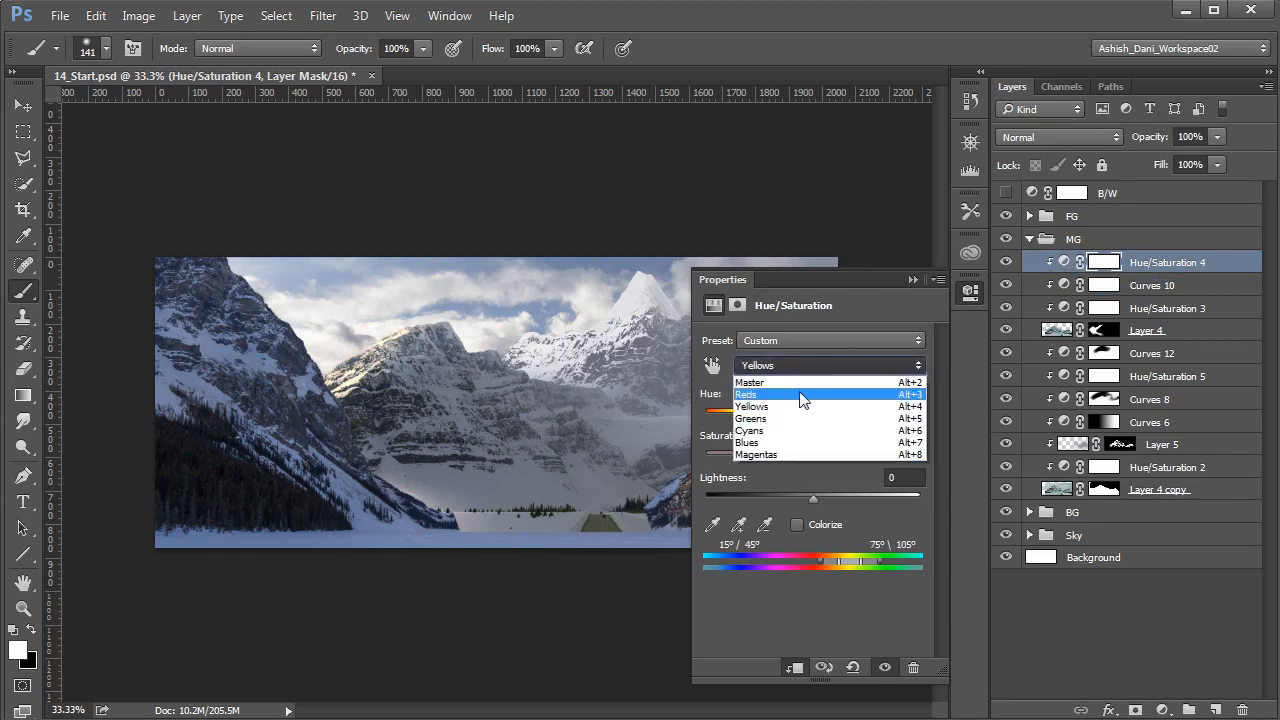
pyautogui.click(800, 394)
pyautogui.moveTo(812, 453); pyautogui.dragTo(764, 458)
pyautogui.moveTo(806, 418); pyautogui.dragTo(820, 417)
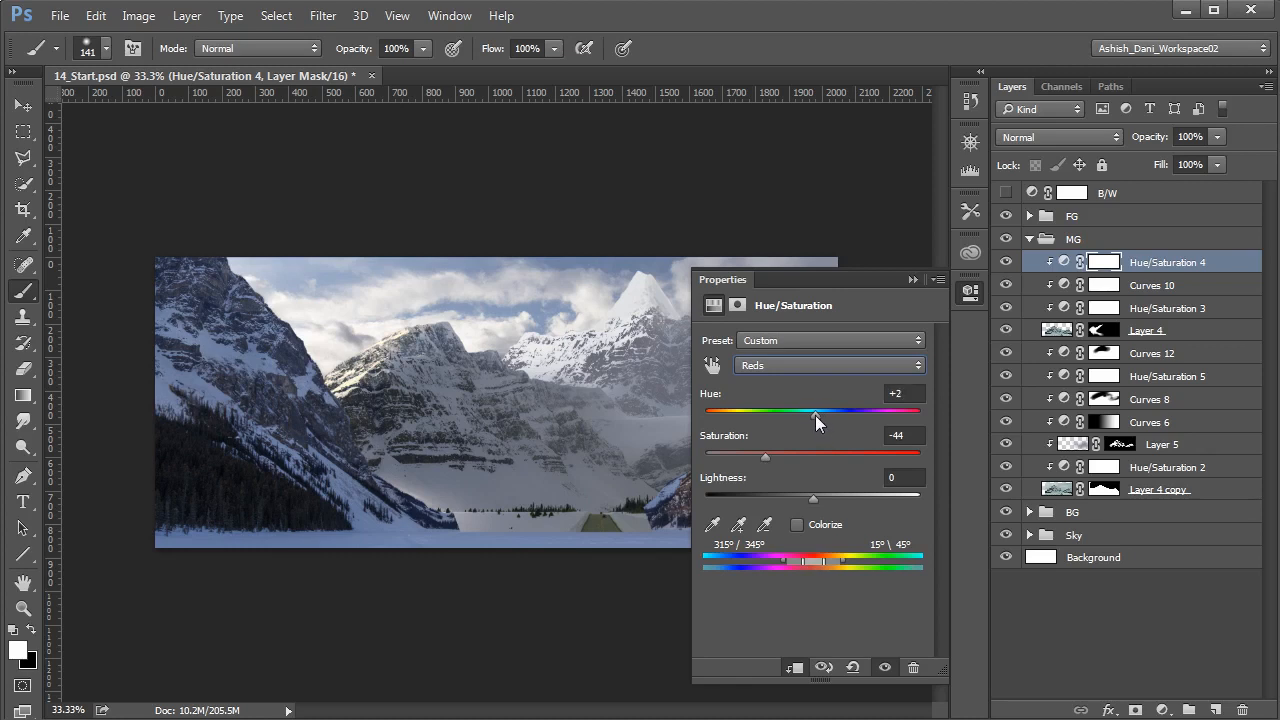
# - Reduce the Yellows saturation in Hue/Saturation 4, close its settings and deselect all layers
pyautogui.click(820, 367)
pyautogui.click(804, 407)
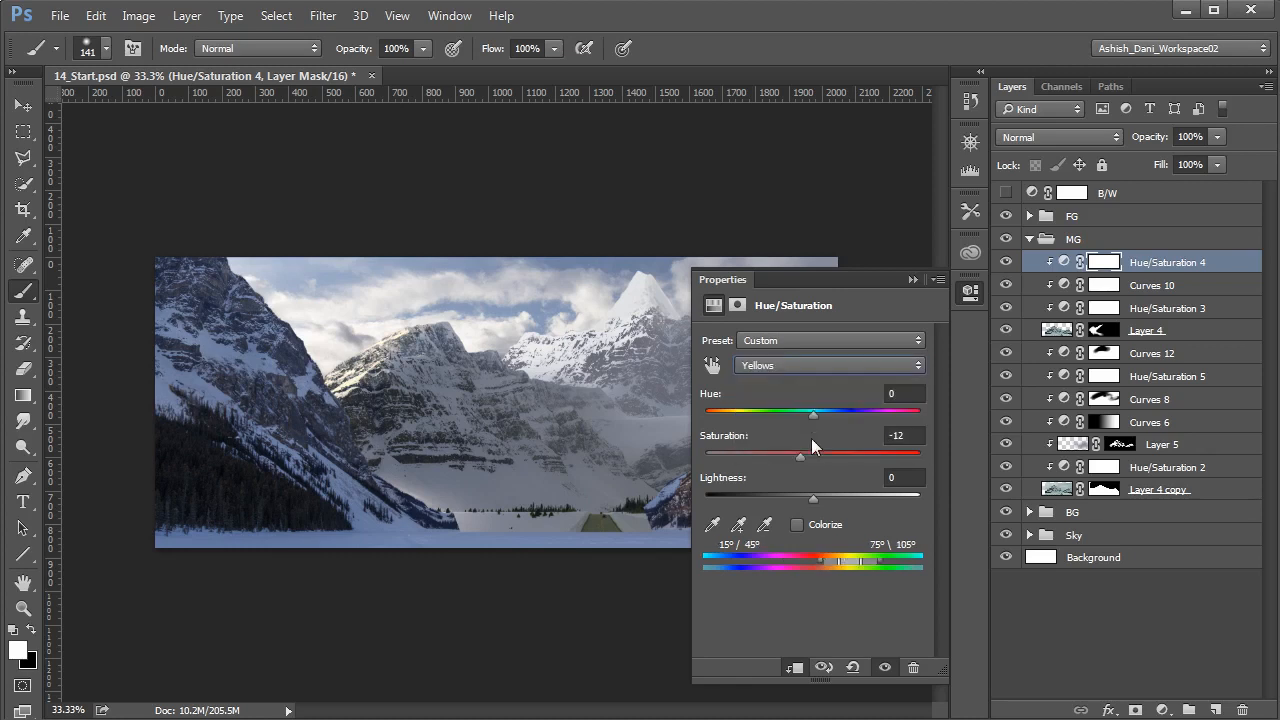
pyautogui.moveTo(781, 456); pyautogui.dragTo(777, 457)
pyautogui.click(911, 281)
pyautogui.click(1110, 588)
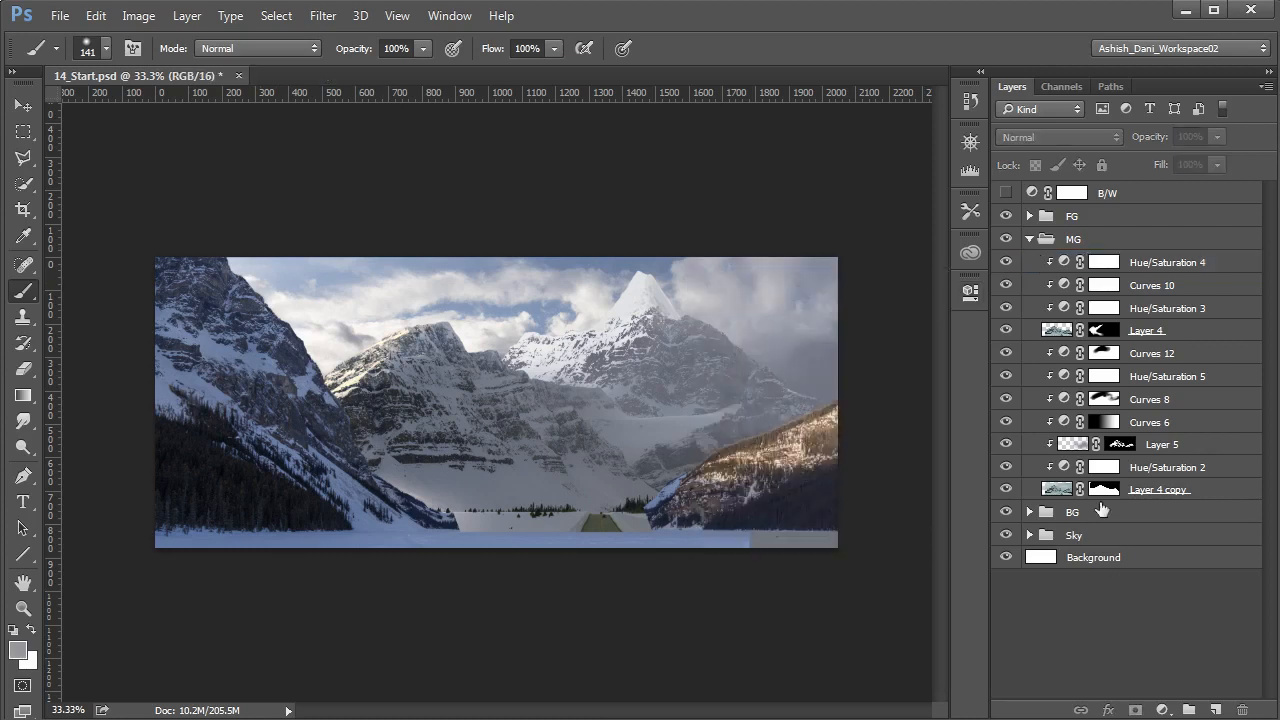
# - Paint white on Layer 4's mask with a 285 px soft brush over the mountain's lower left slope, and collapse the MG group
pyautogui.click(1102, 332)
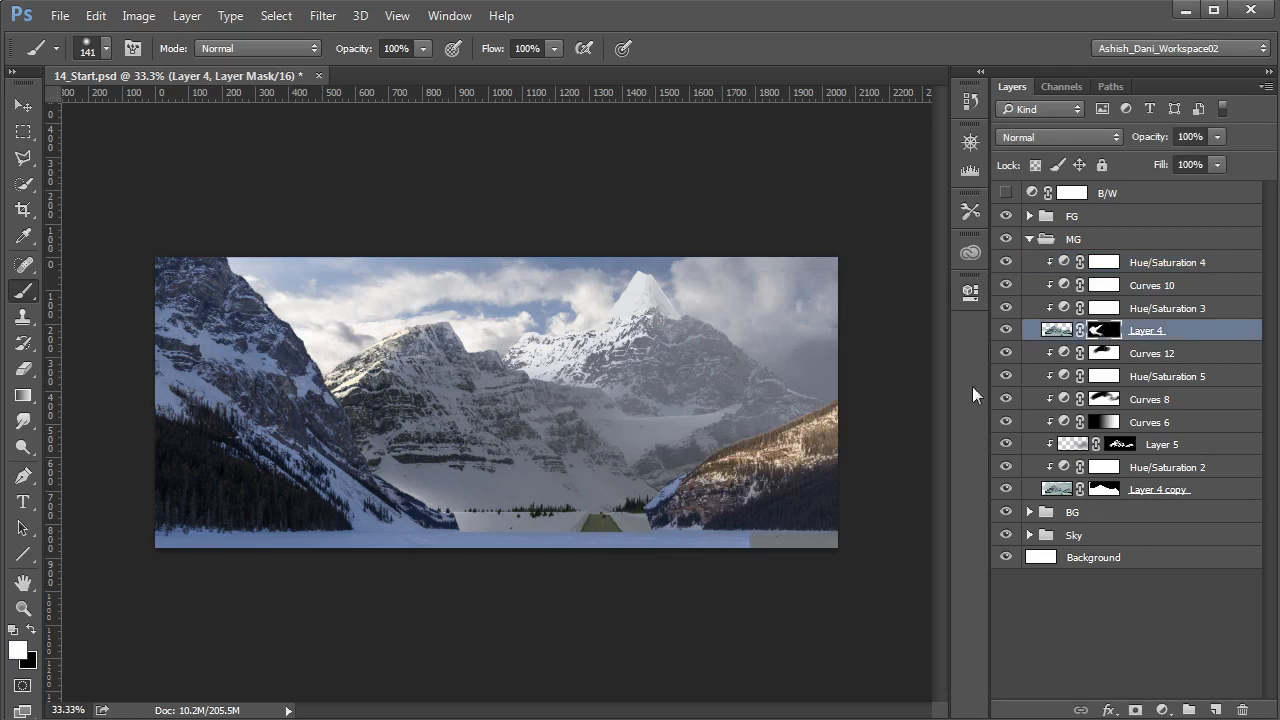
pyautogui.moveTo(392, 444); pyautogui.dragTo(416, 443)
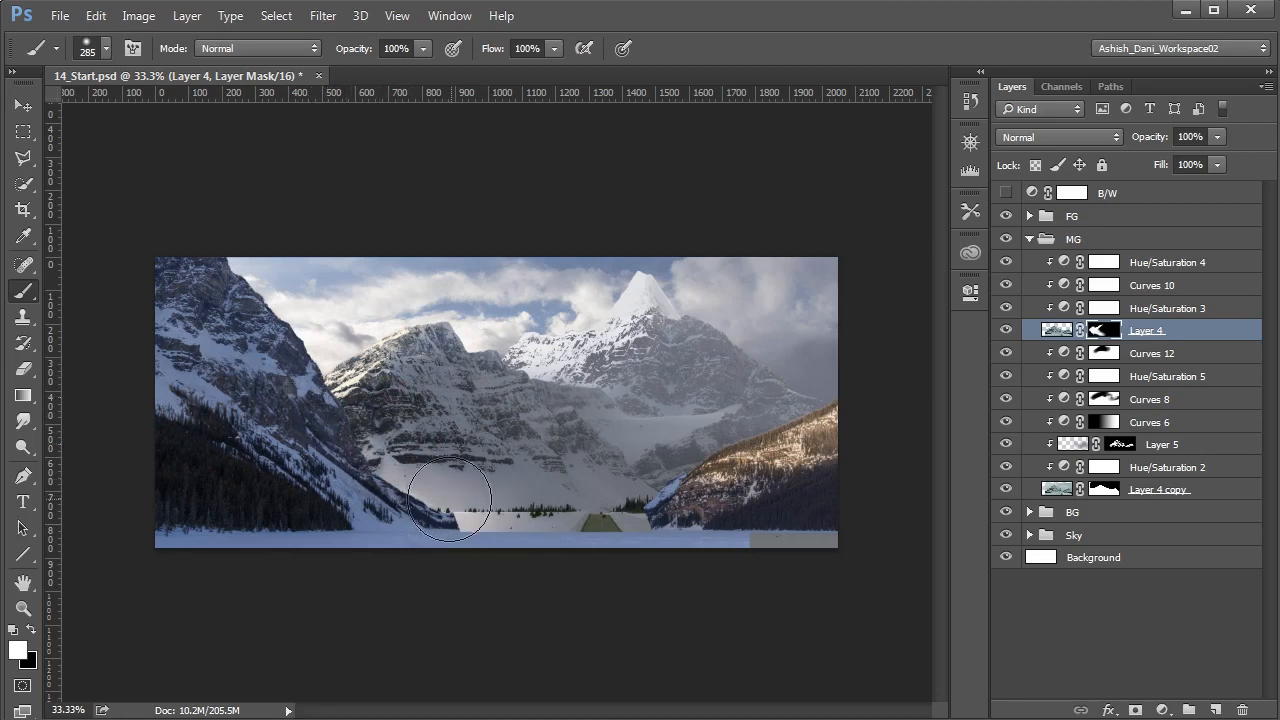
pyautogui.press('x')
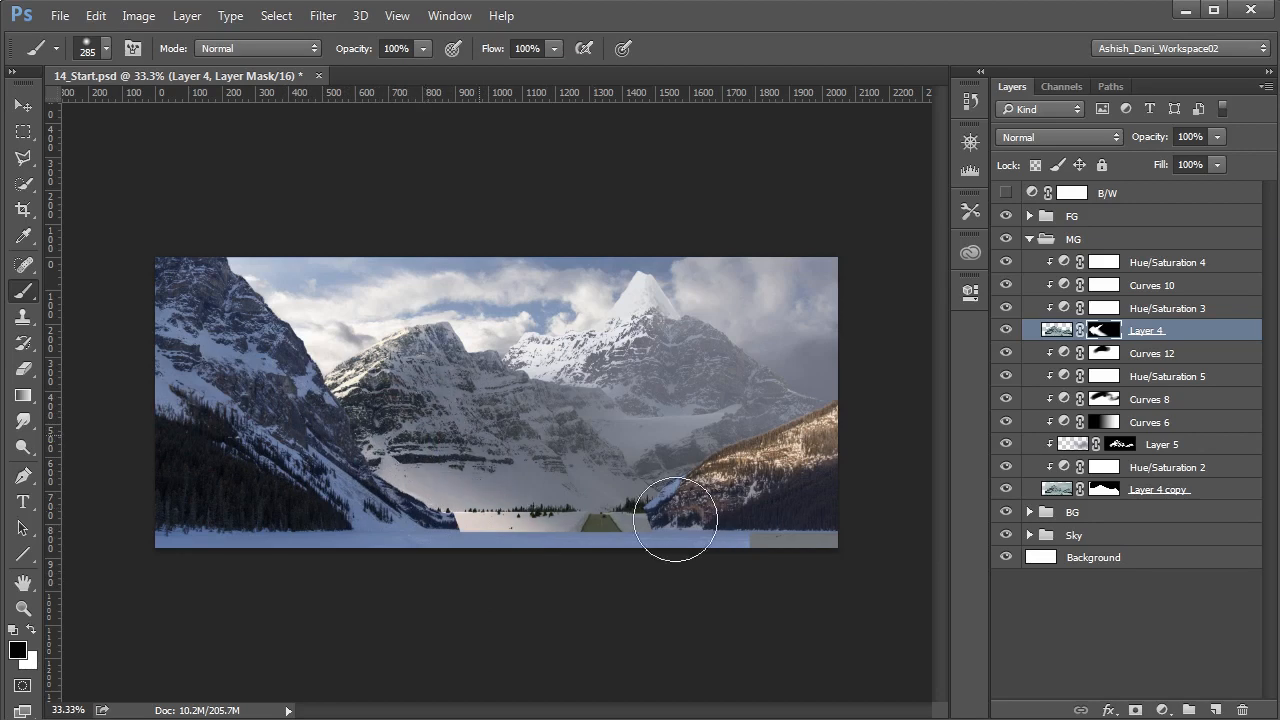
pyautogui.press('x')
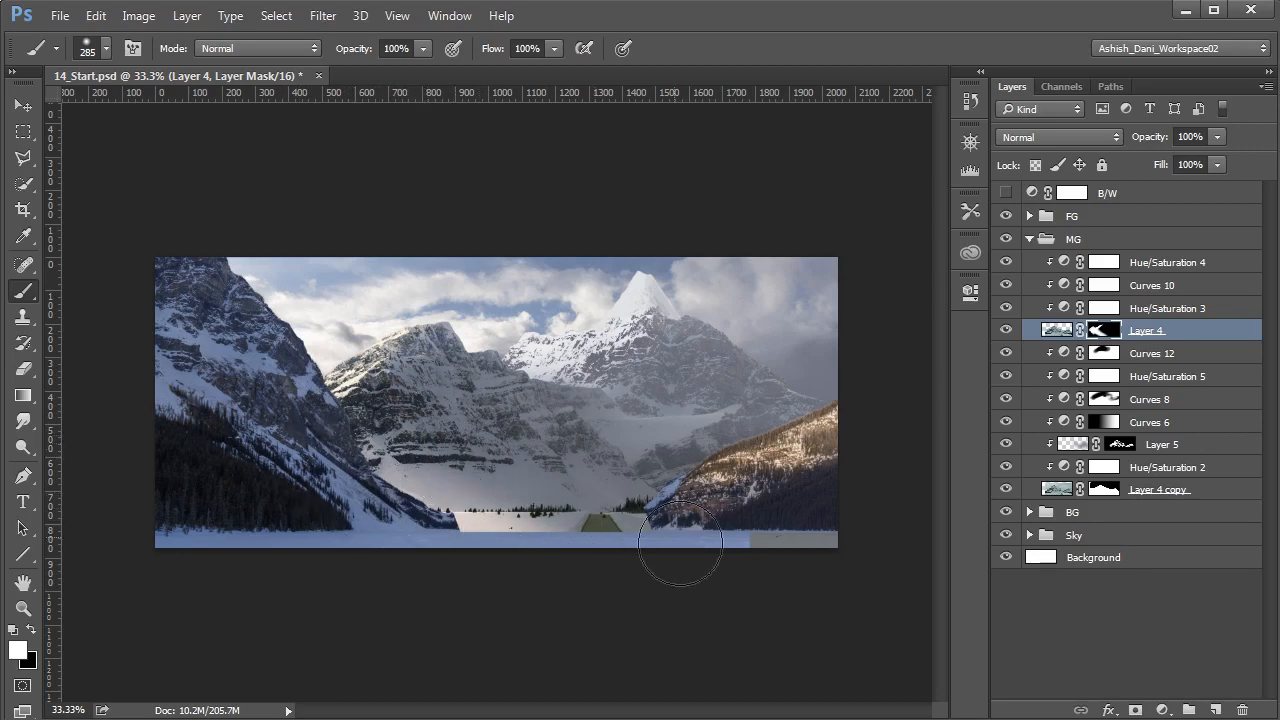
pyautogui.click(1065, 657)
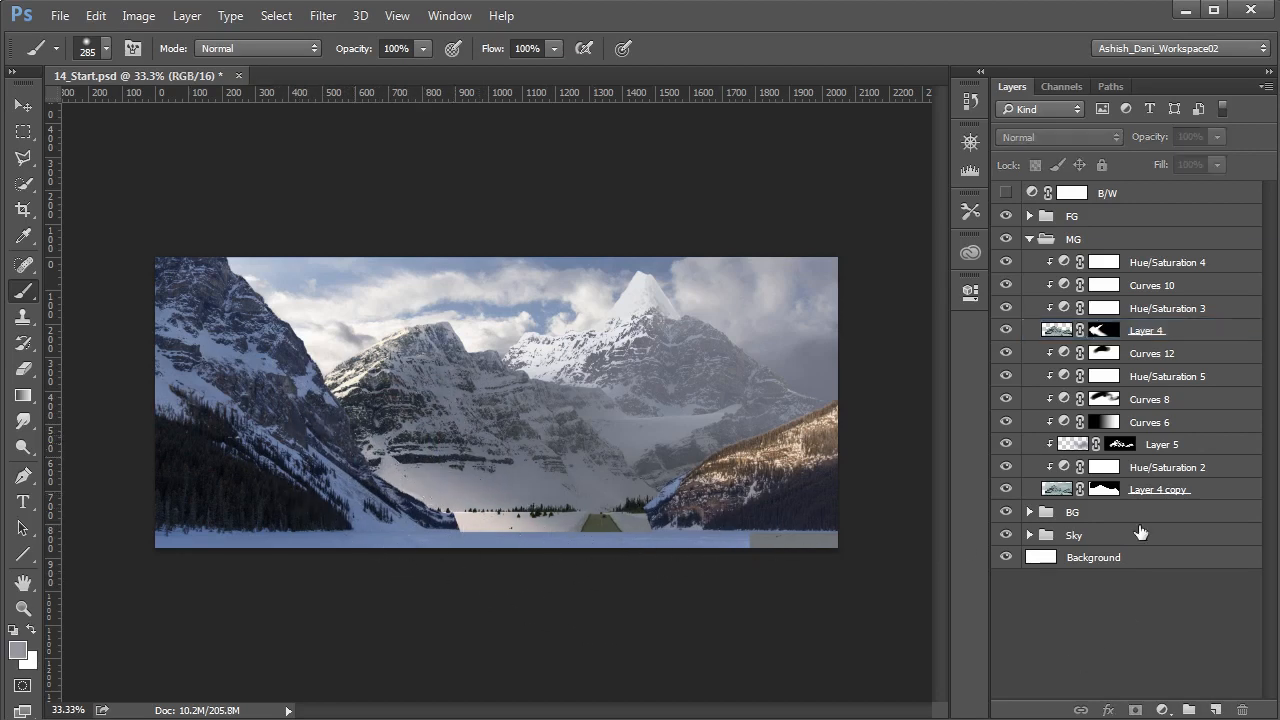
pyautogui.click(1030, 240)
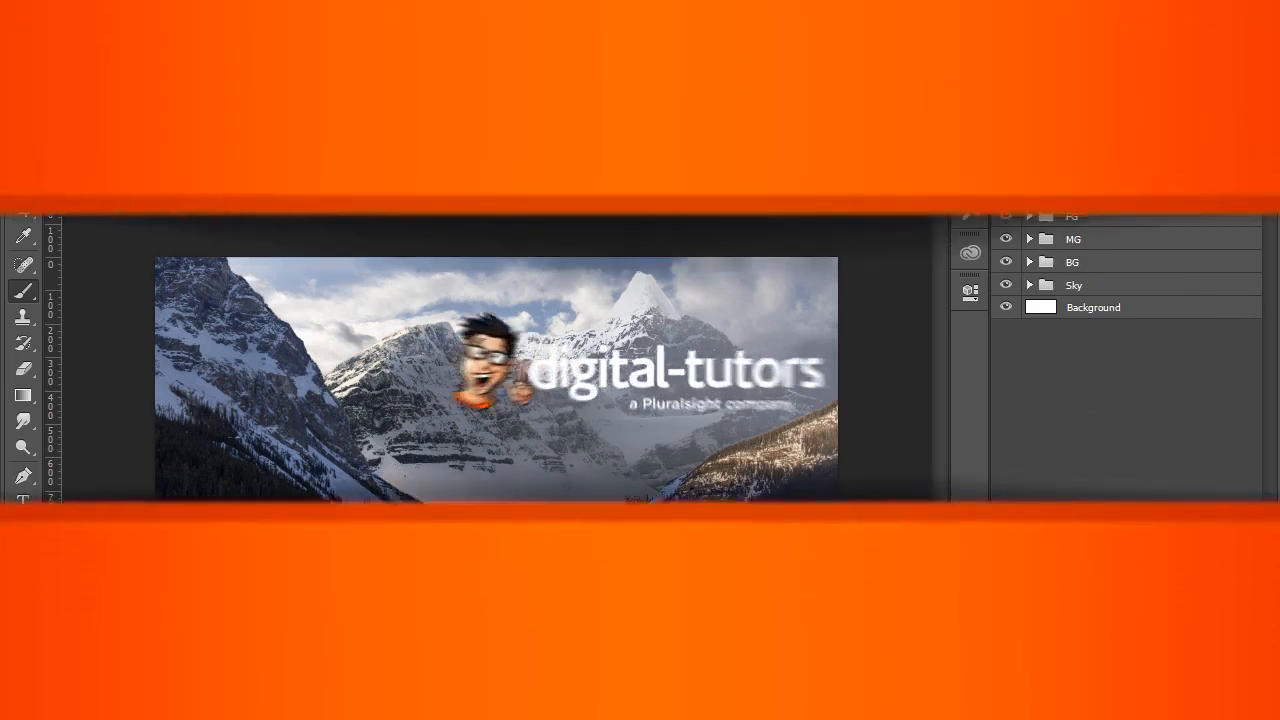